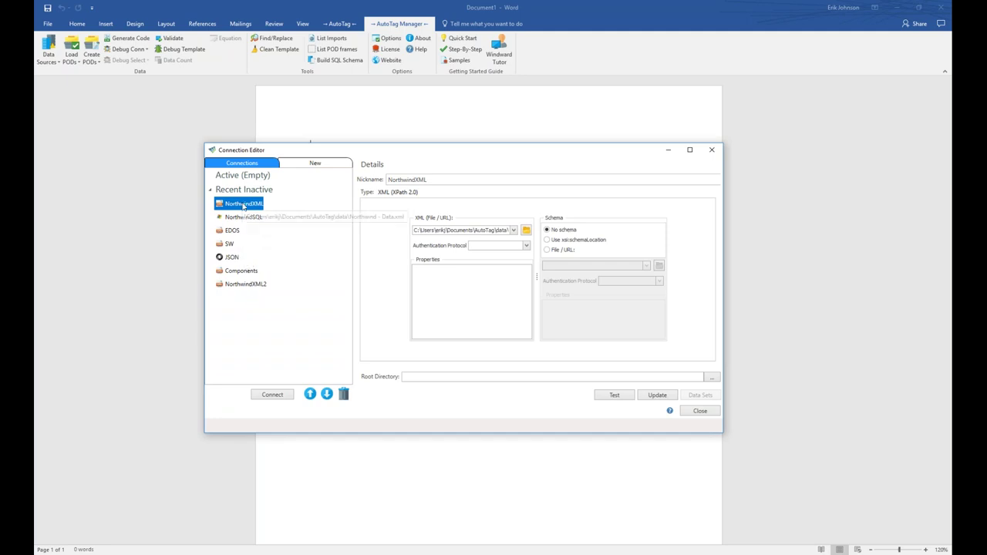
Step: Delete NorthwindXML and then NorthwindSQL from the recent connections list with the trash icon
click(343, 394)
click(257, 205)
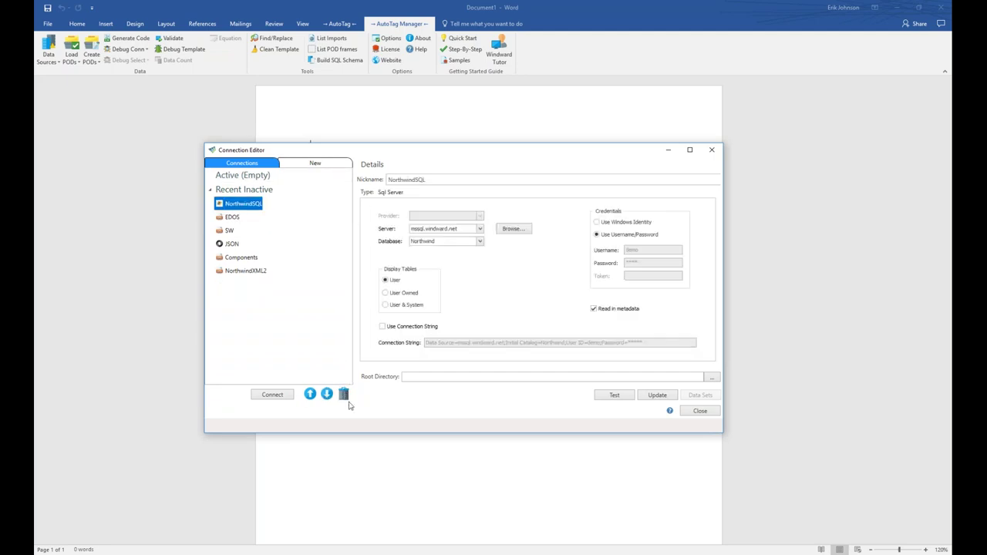
click(343, 395)
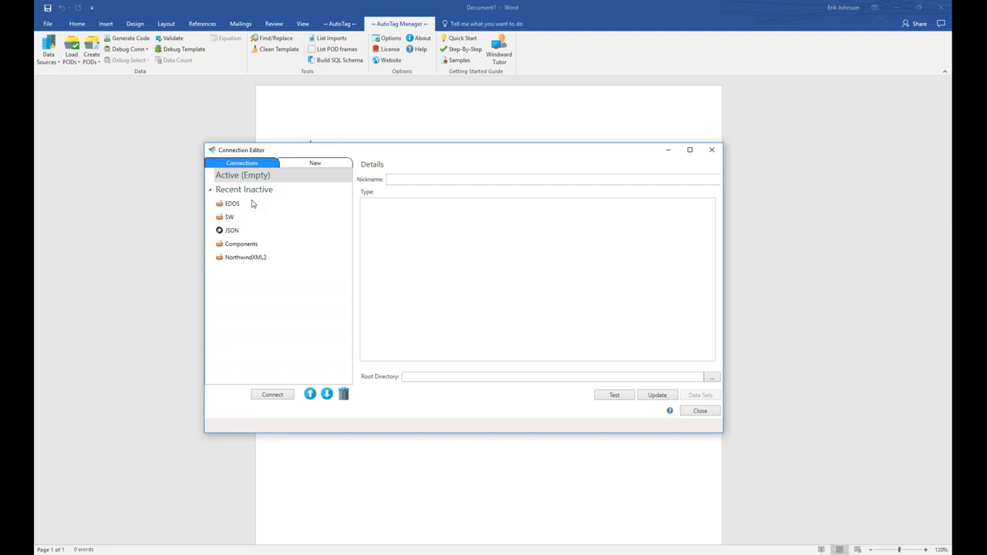
Step: On the New tab, collapse and re-expand the SQL and Web/File source-type groups
click(315, 163)
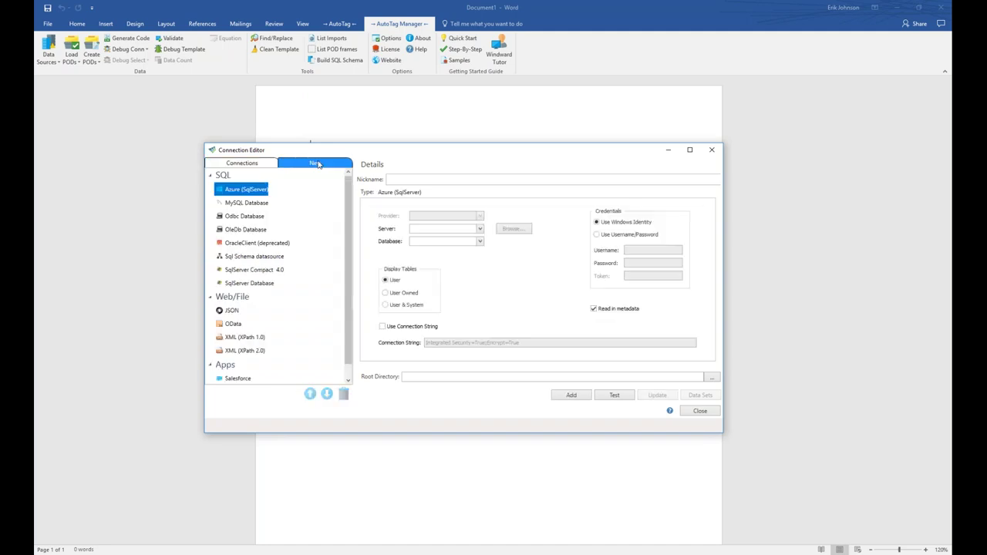
click(210, 175)
click(211, 191)
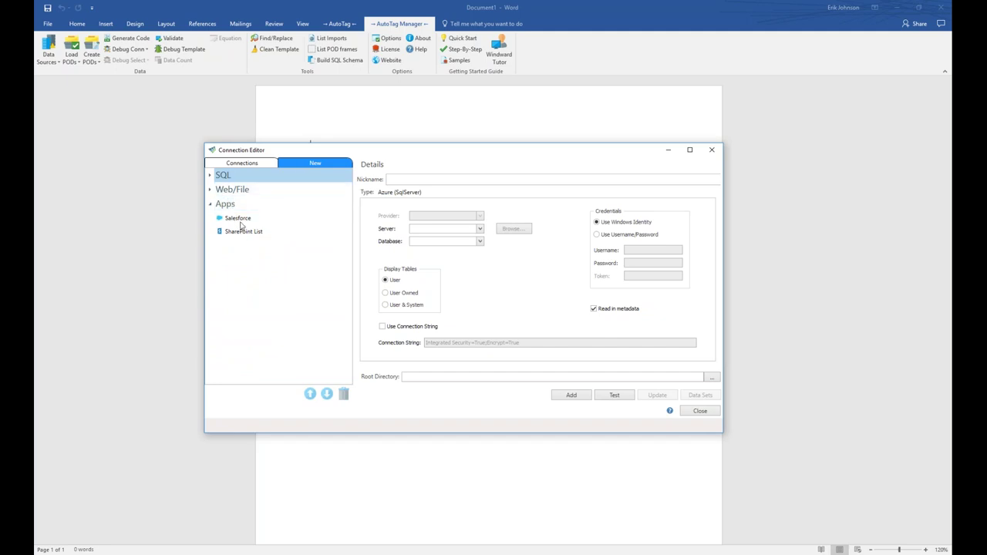
click(210, 189)
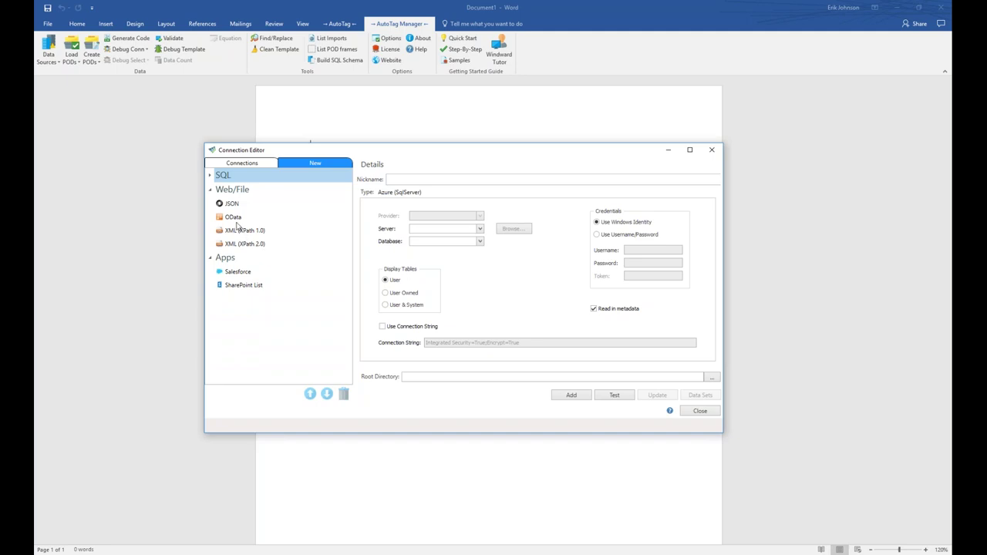
click(210, 176)
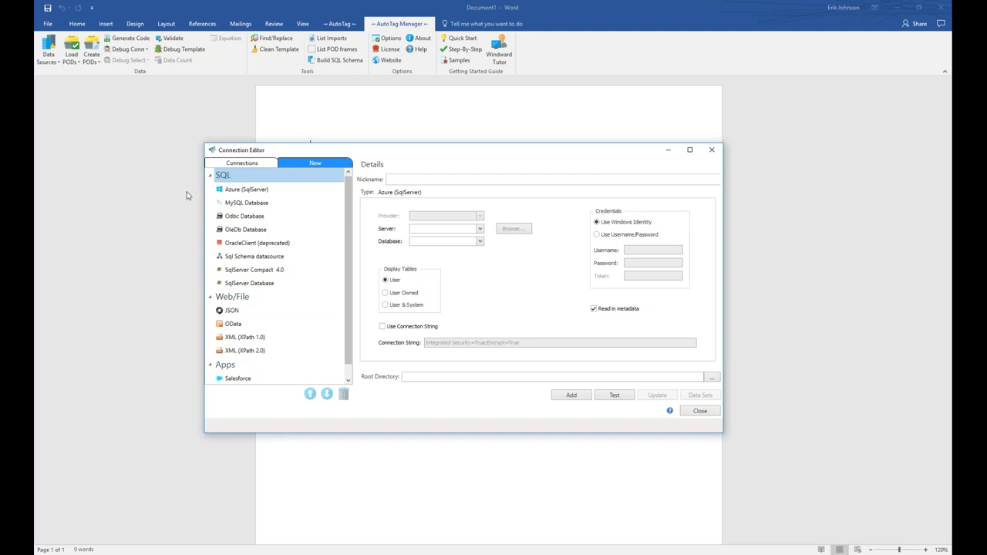
Step: Choose SqlServer Database as the source type and give it the nickname NorthwindSQL
click(248, 284)
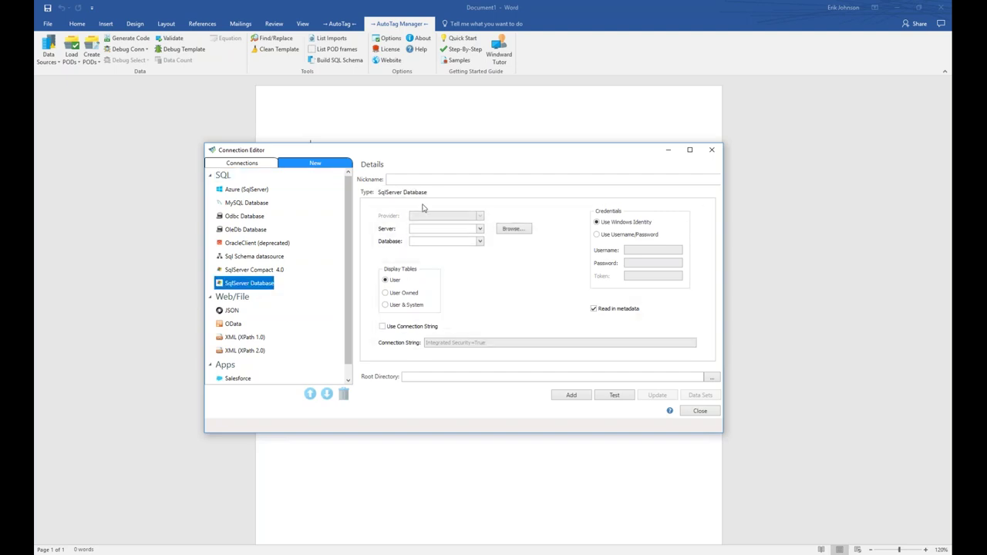
click(433, 178)
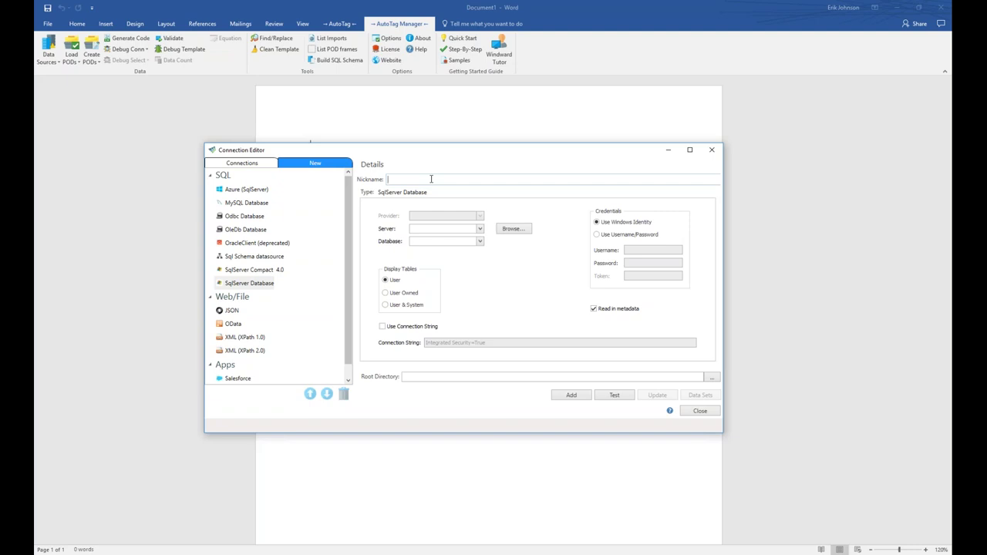
text(Northwind5)
text(QL)
Step: Enter mssql.windward.net as the connection's server name
click(424, 228)
text(mssql.win)
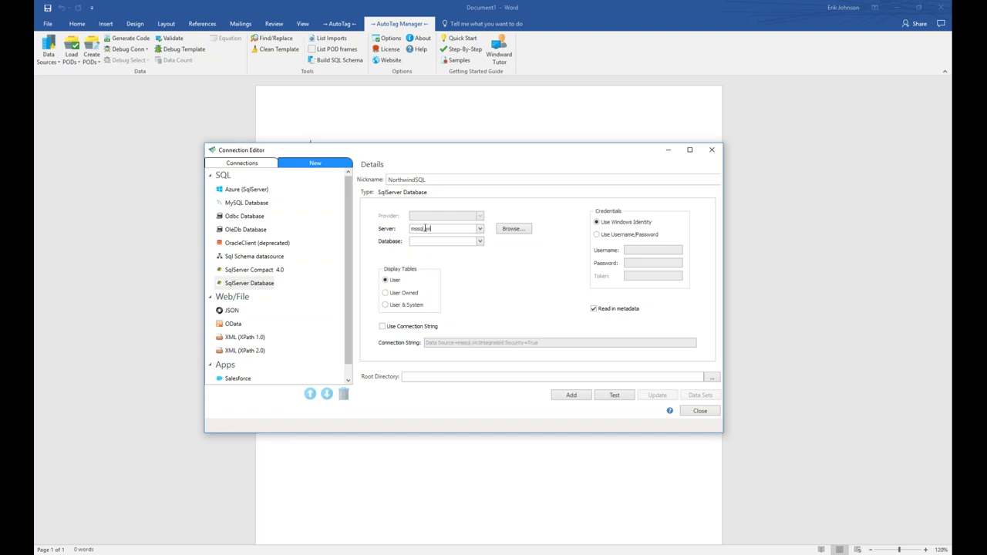
text(dward.ne)
click(438, 242)
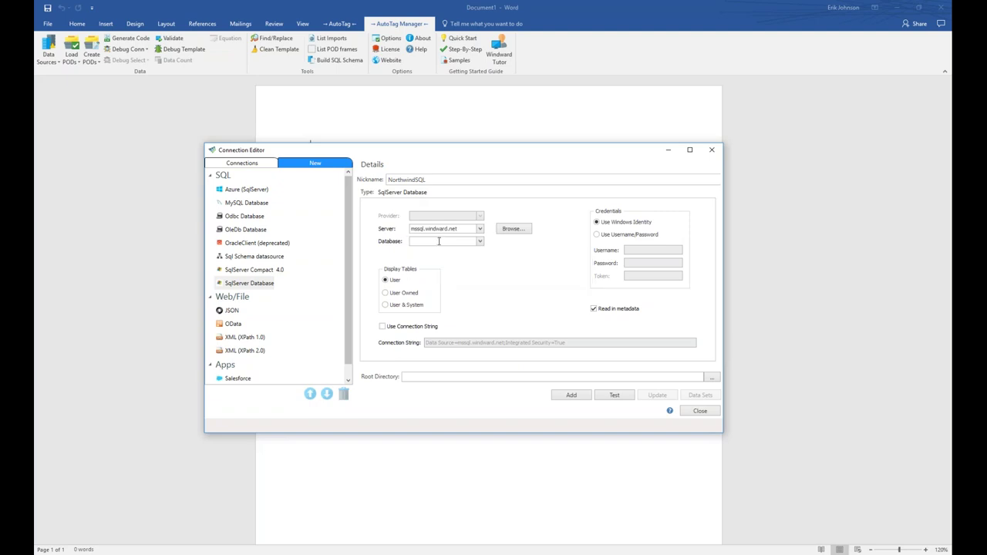
Step: Switch to Use Username/Password credentials and fill in the username and password
click(599, 238)
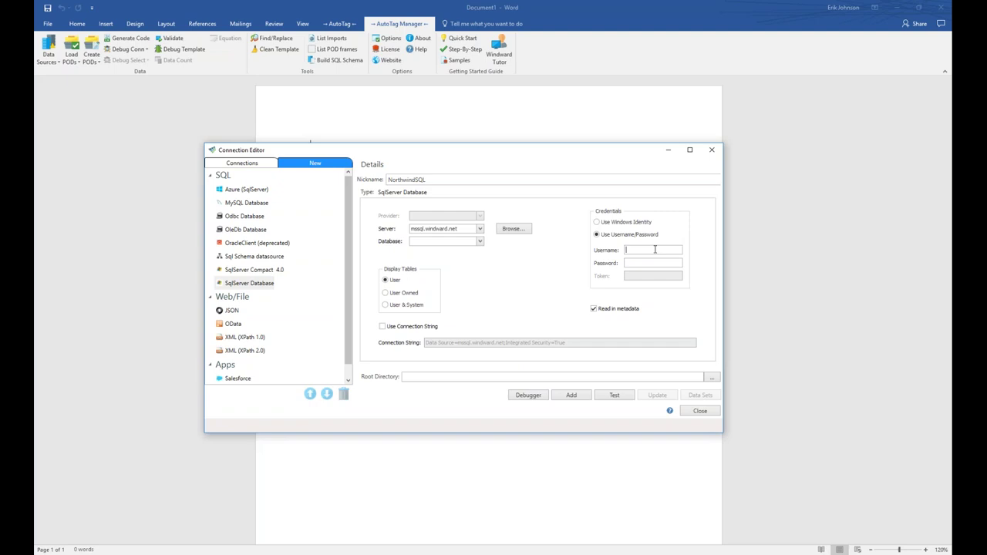
text(demo)
click(651, 266)
text(demo)
mouse_move(395, 284)
mouse_move(604, 313)
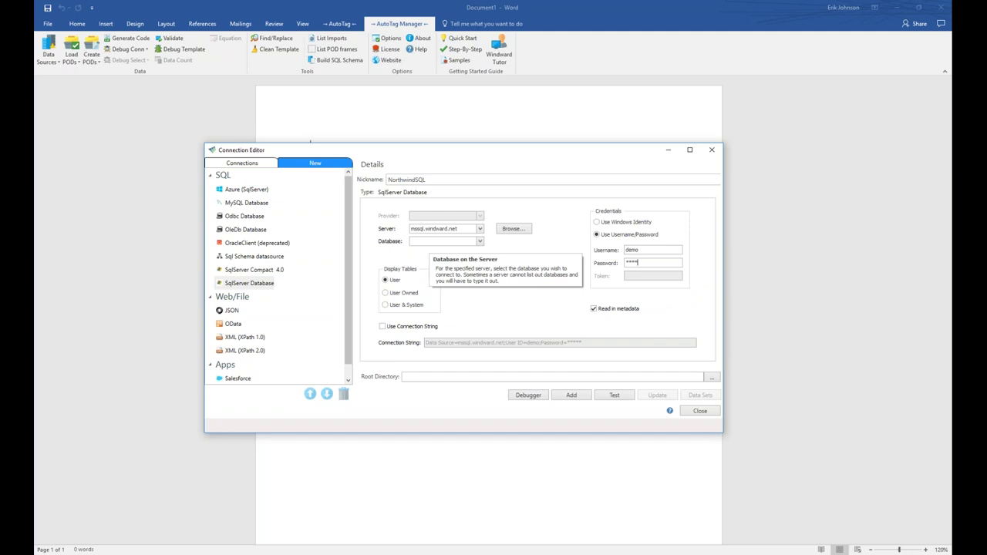
Step: Pick Northwind from the server's Database drop-down list
click(480, 242)
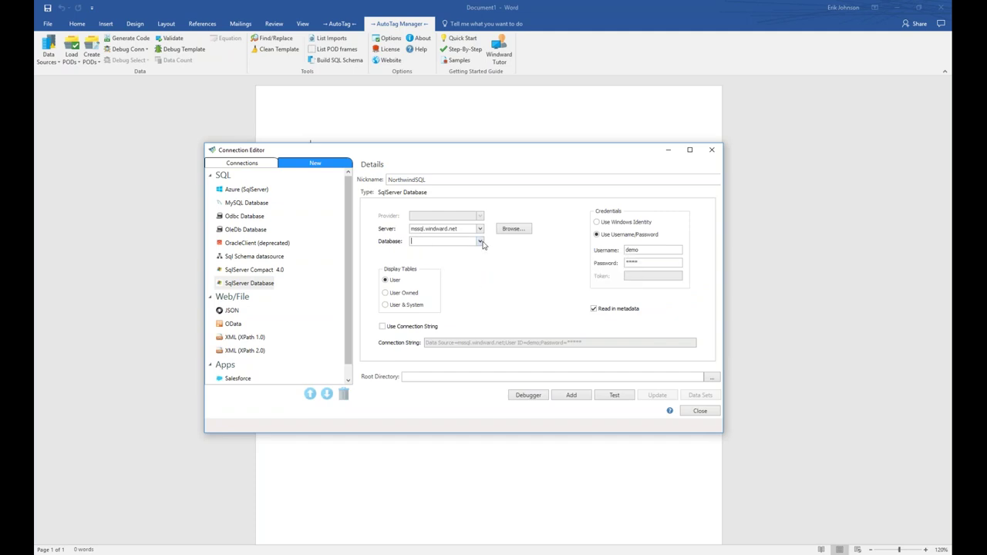
click(480, 242)
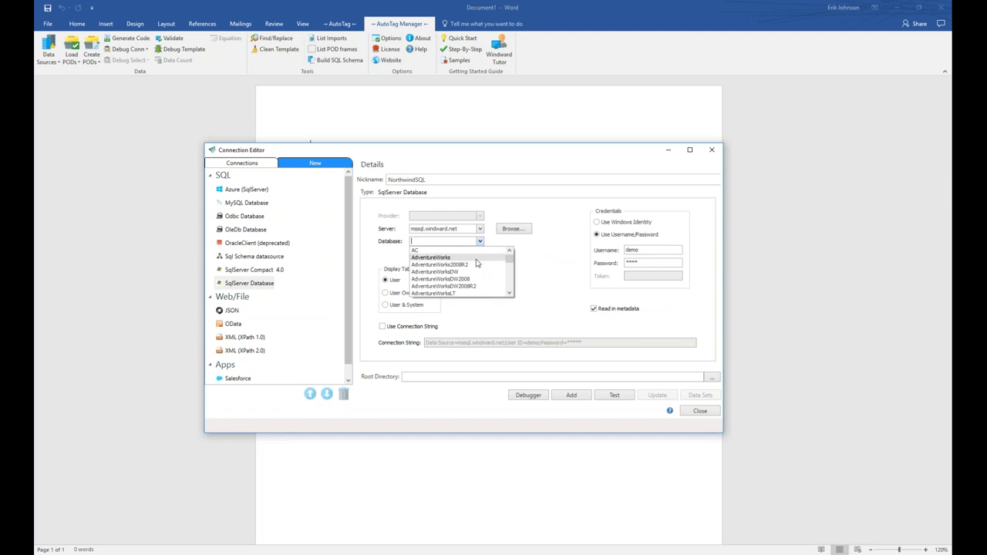
drag(511, 263, 512, 284)
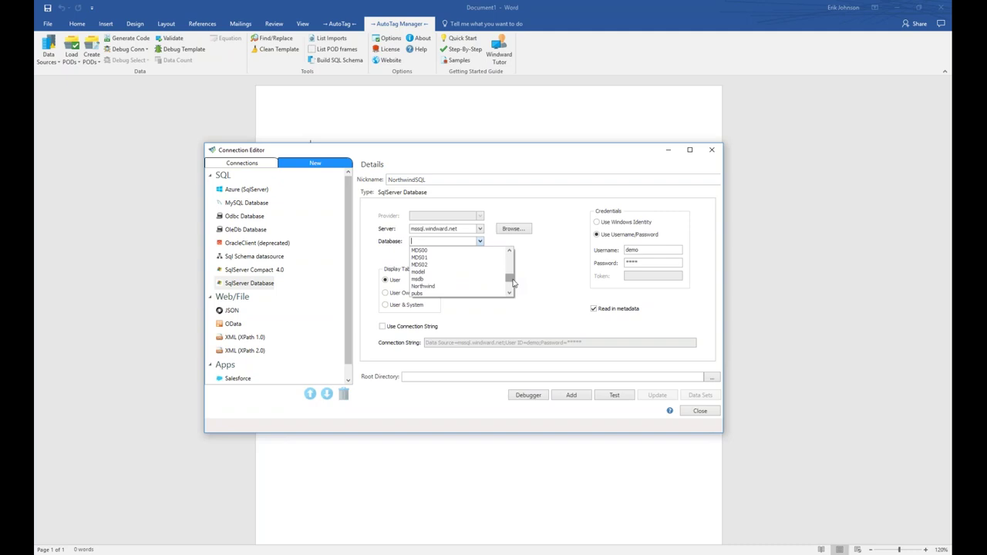
click(433, 287)
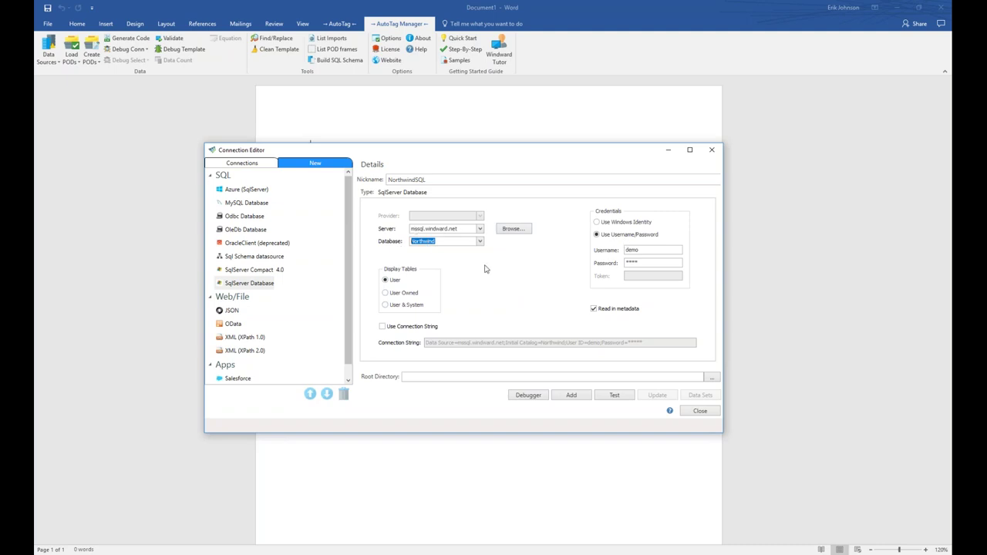
mouse_move(429, 295)
click(382, 326)
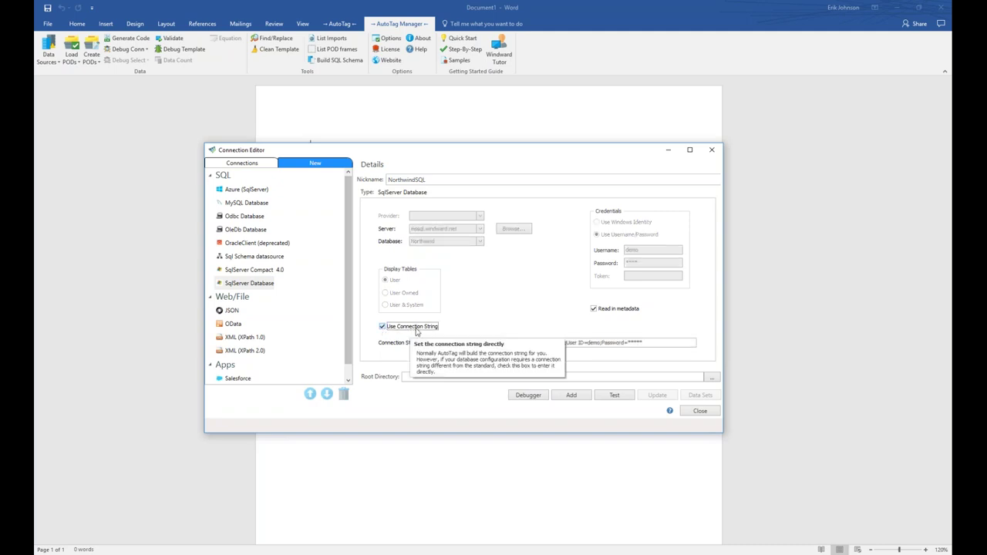
mouse_move(533, 345)
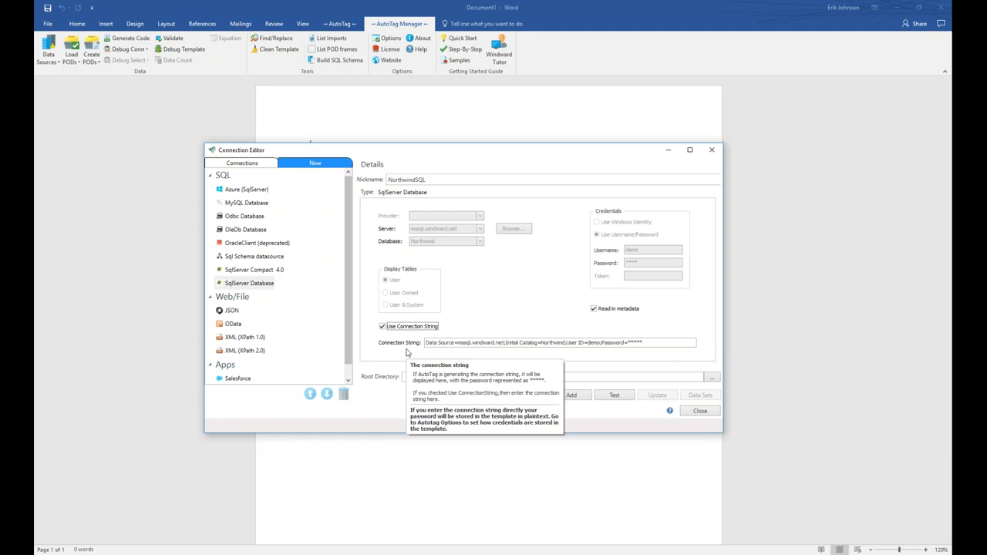
click(383, 327)
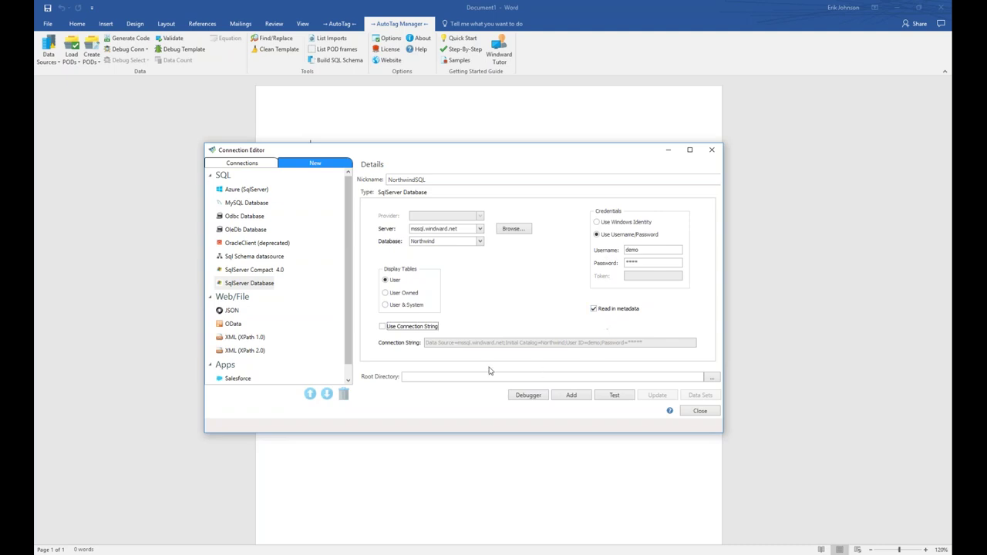
Step: Test the NorthwindSQL connection, add it as an active connection, and select it
click(620, 399)
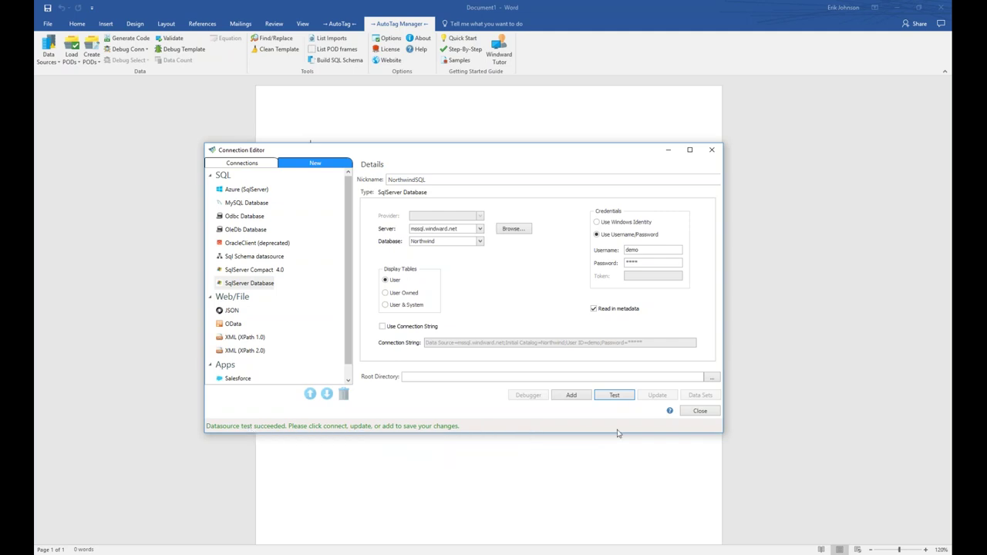
click(572, 395)
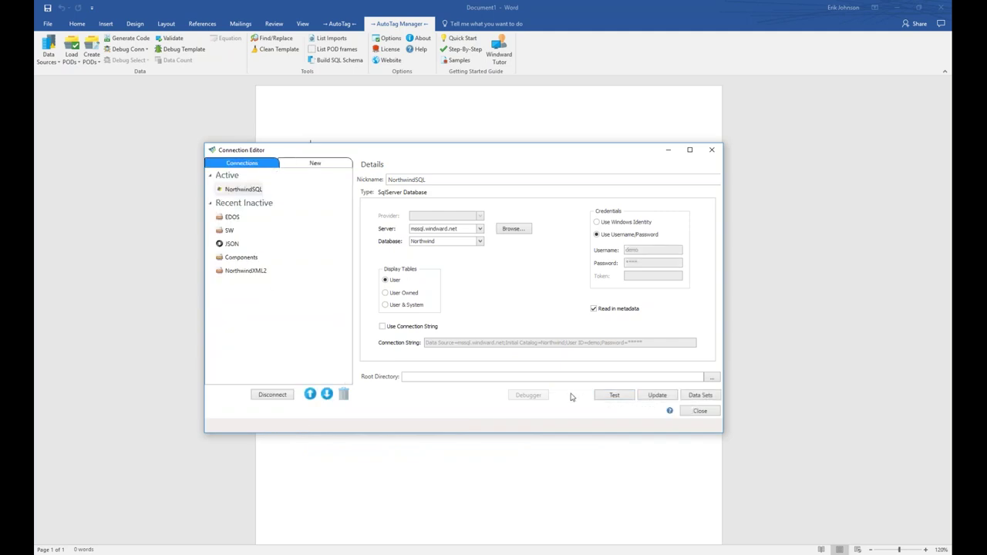
mouse_move(237, 191)
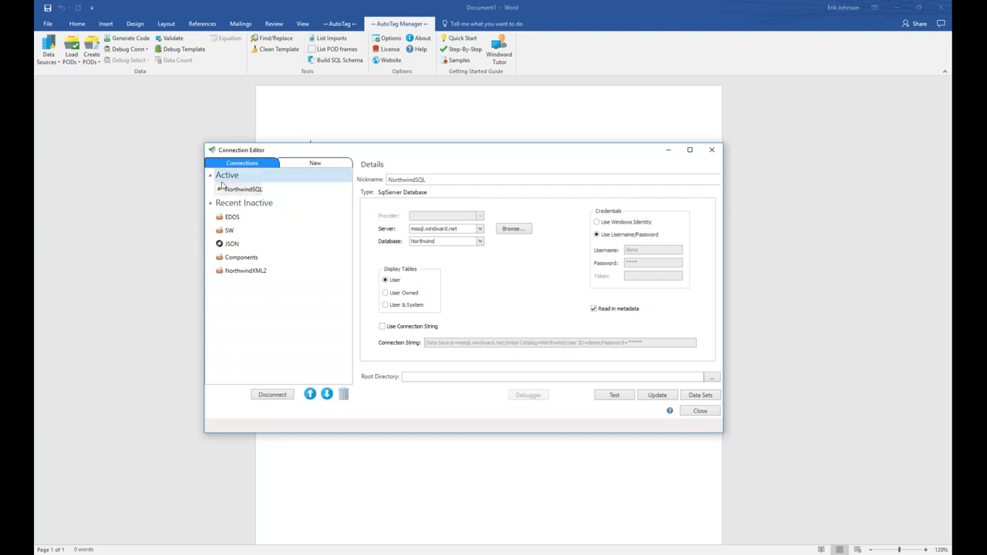
click(241, 189)
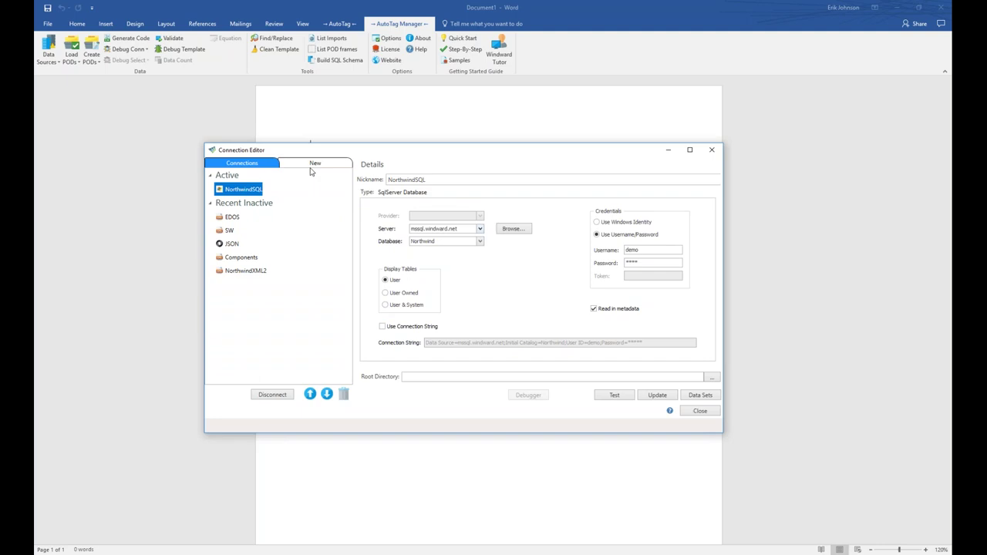
Step: Close the Connection Editor so NorthwindSQL's tables appear in the Data Bin, then go to Insert
click(700, 412)
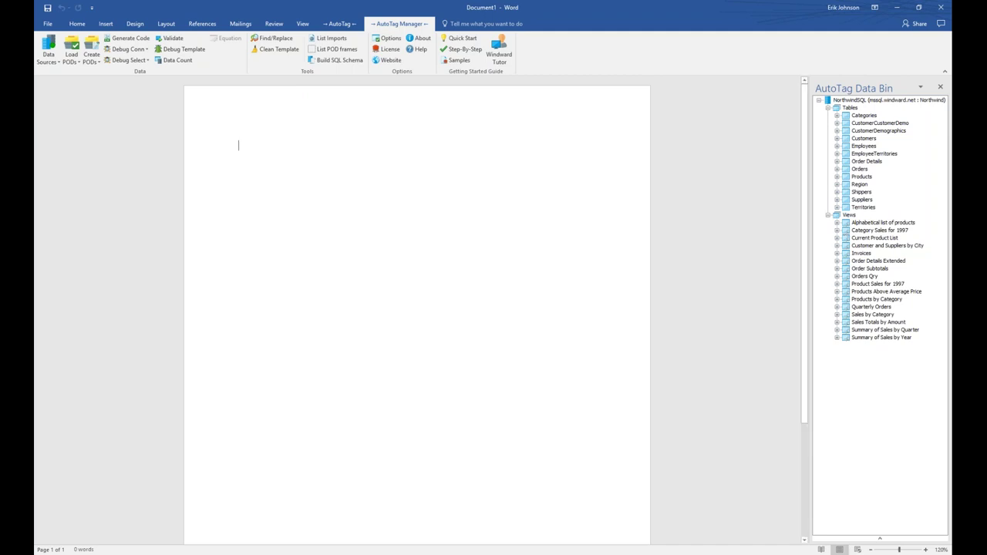
click(105, 24)
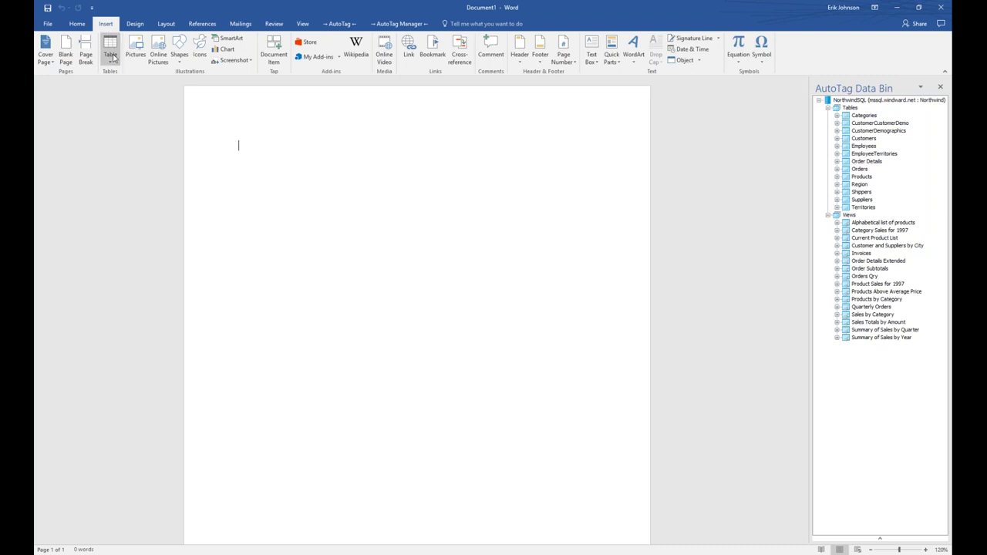
Step: Insert a table three columns wide and two rows tall from the Table grid
click(111, 62)
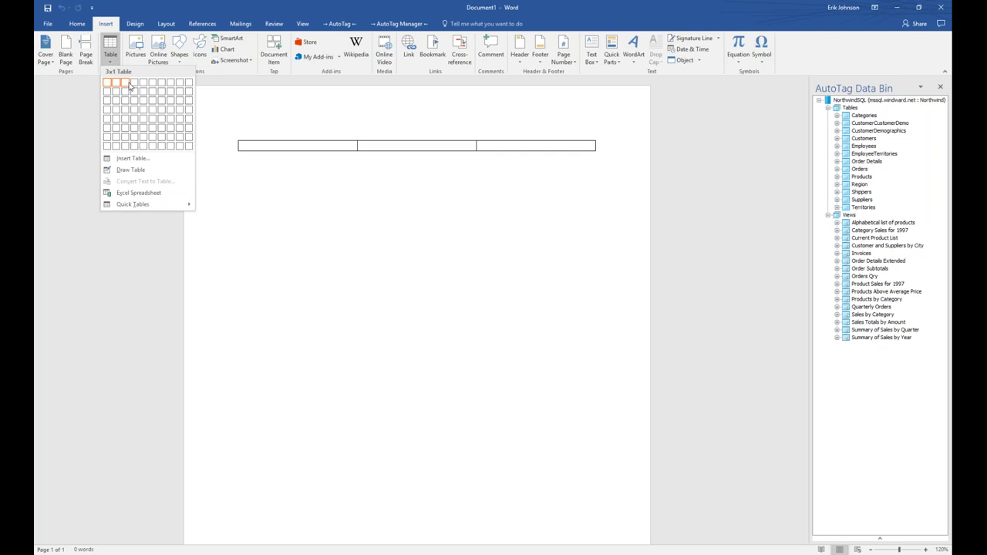
click(128, 93)
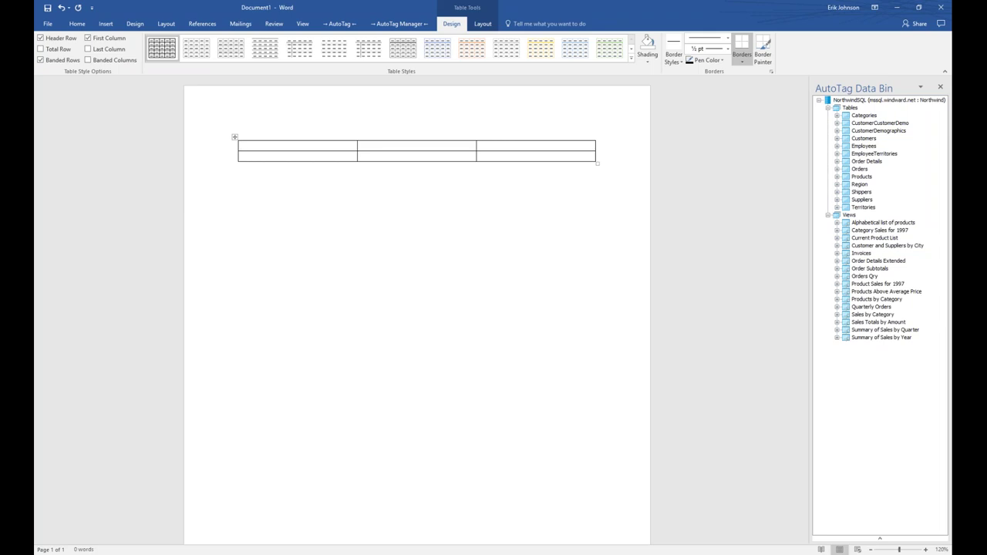
Step: Expand Categories in the Data Bin and type headers Category Name, Description and Picture
click(837, 115)
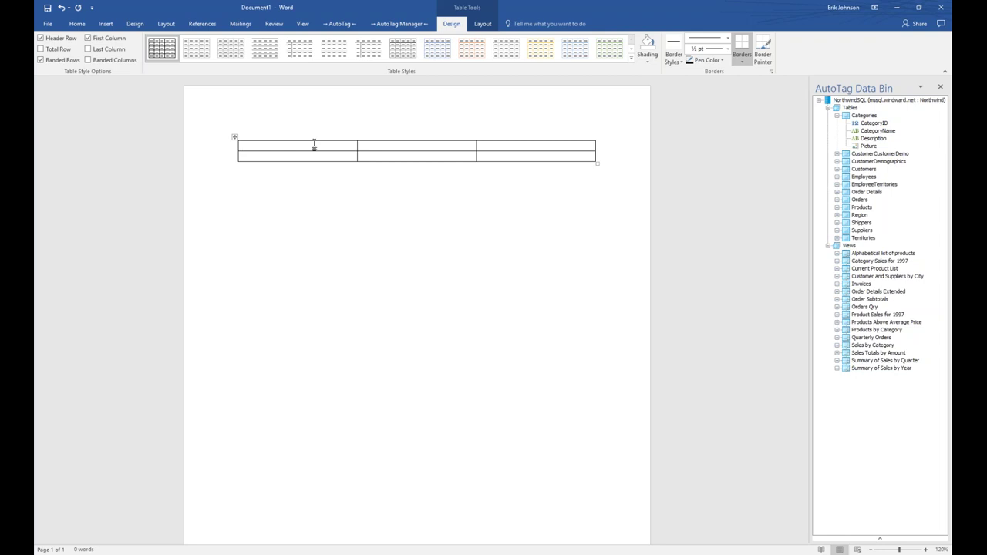
text(Ca)
text(te)
text(gory Bane)
key(BackSpace)
key(BackSpace)
key(BackSpace)
key(BackSpace)
text(Name)
click(363, 146)
text(Description)
click(481, 146)
text(Picture)
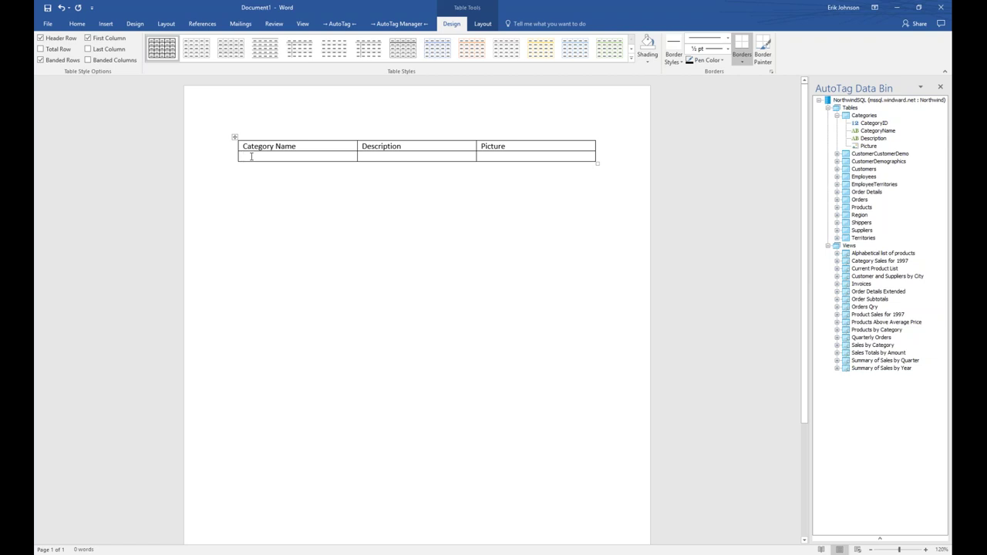
Step: Insert a ForEach tag from the AutoTag Tags list into the first cell below Category Name and select it
click(395, 24)
click(342, 24)
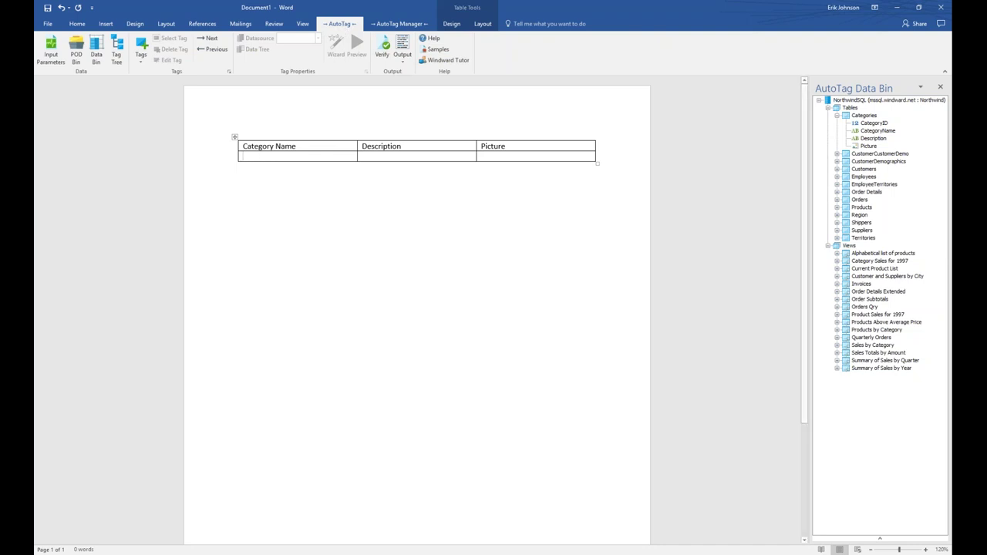
click(142, 44)
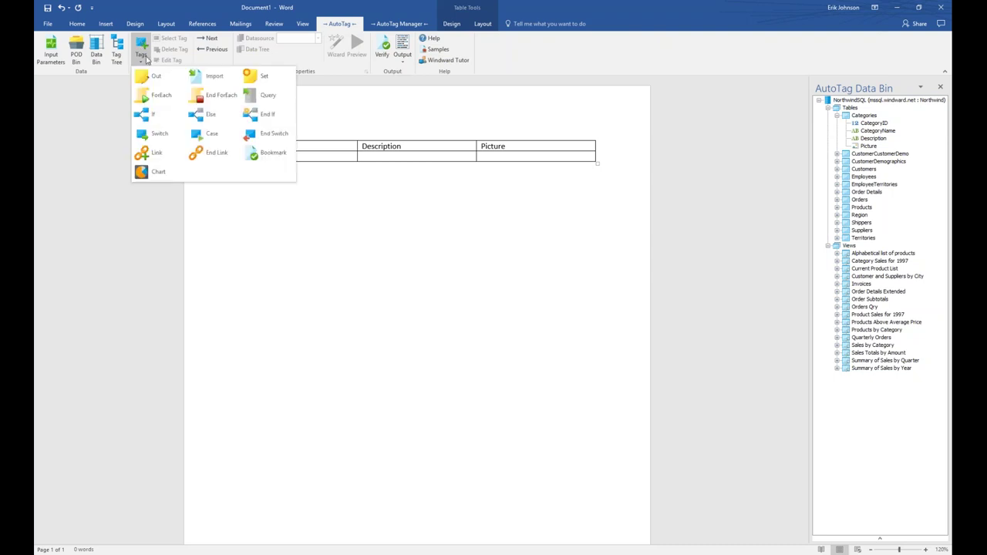
click(157, 96)
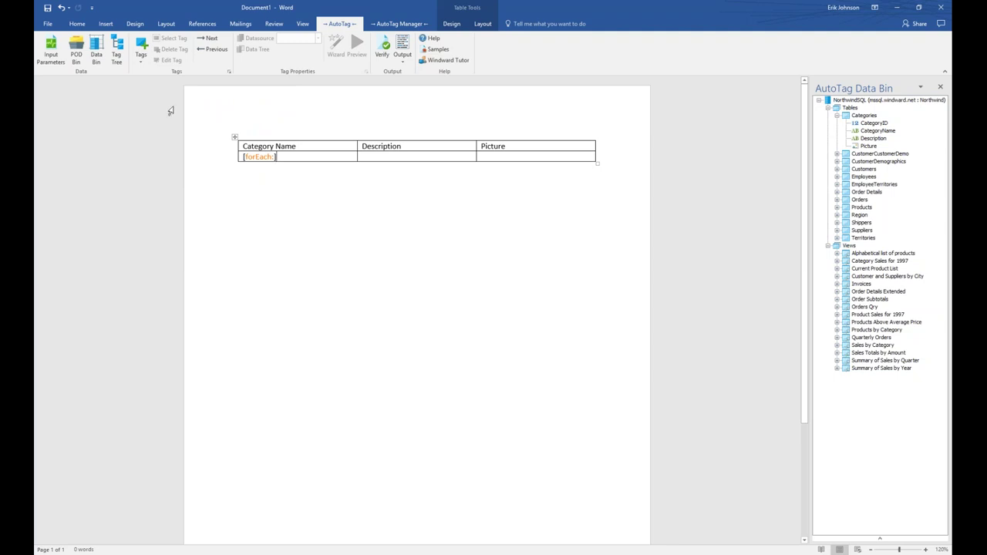
click(259, 157)
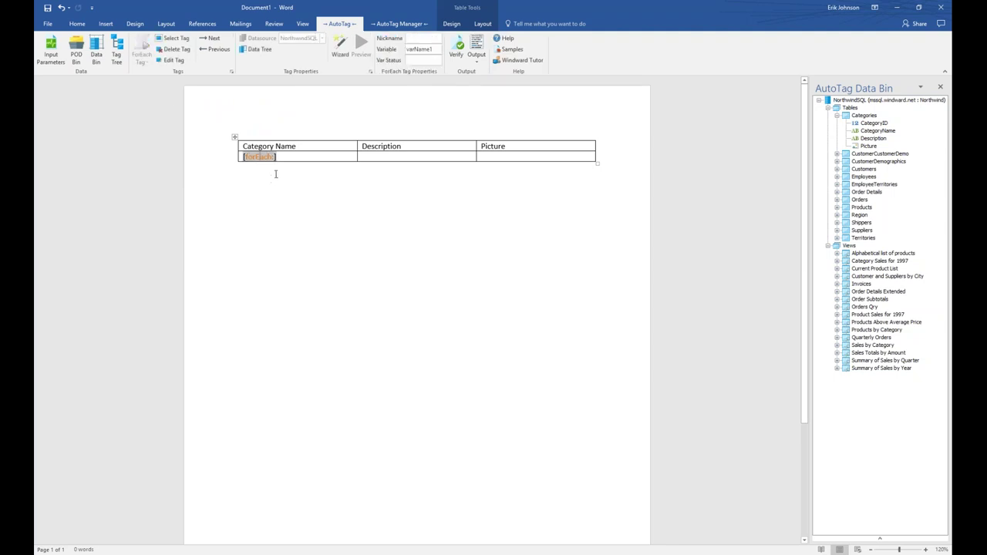
Step: Rename the ForEach loop variable from varName1 to varCategories without updating other tag references
mouse_move(265, 156)
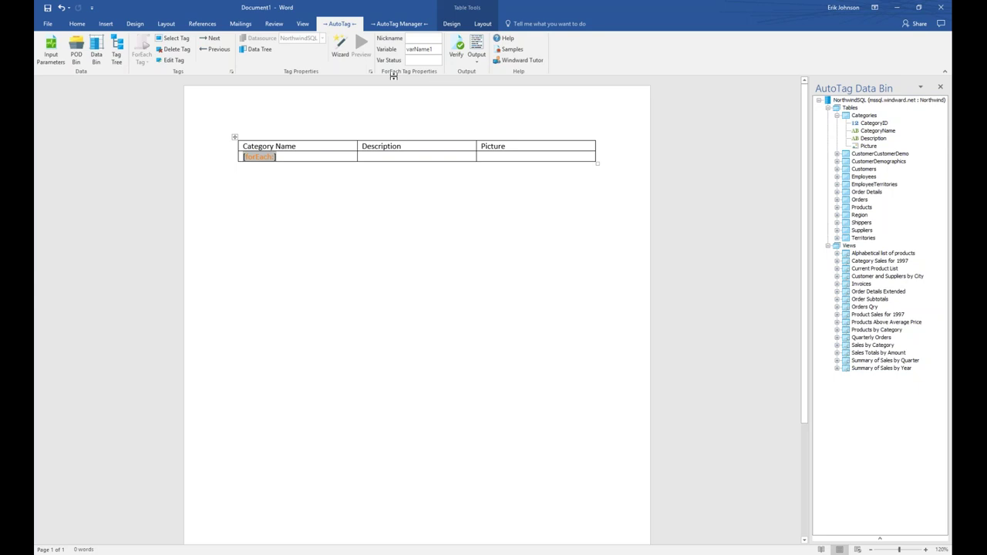
double_click(437, 50)
text(varC)
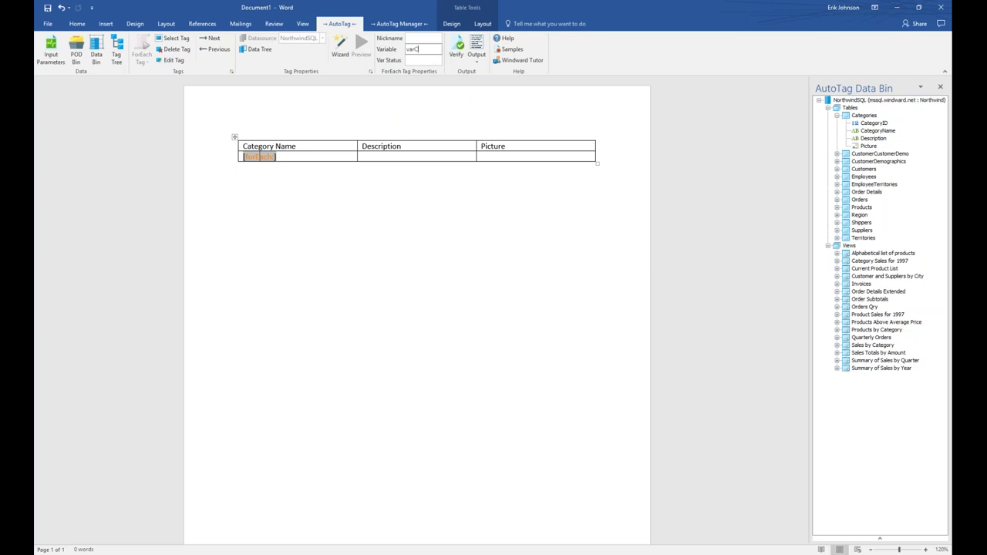
text(ategories)
key(Return)
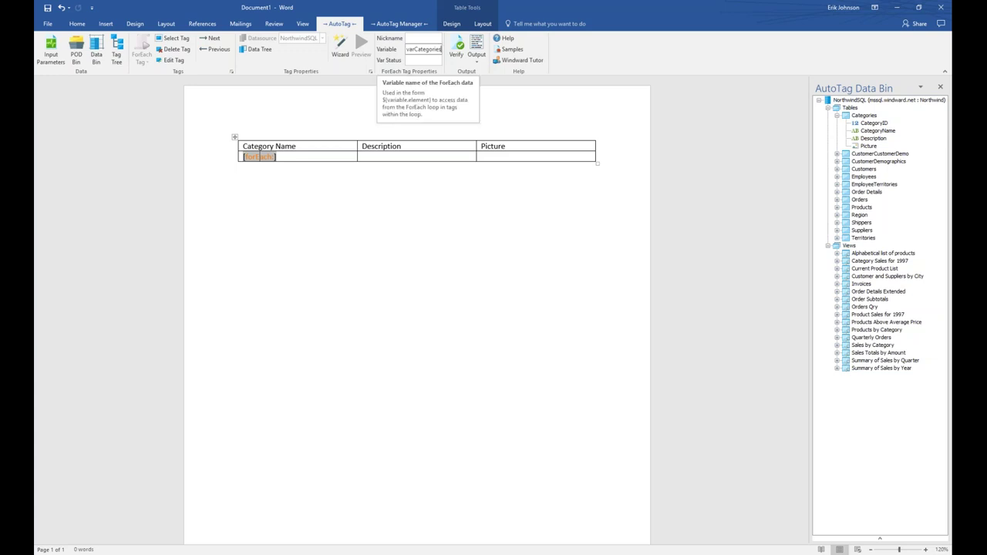
key(Return)
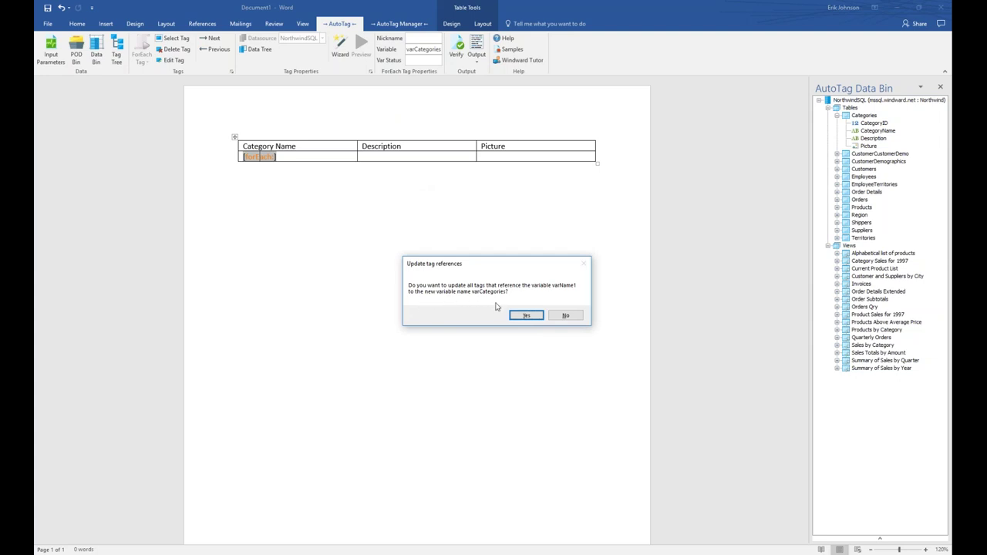
click(572, 317)
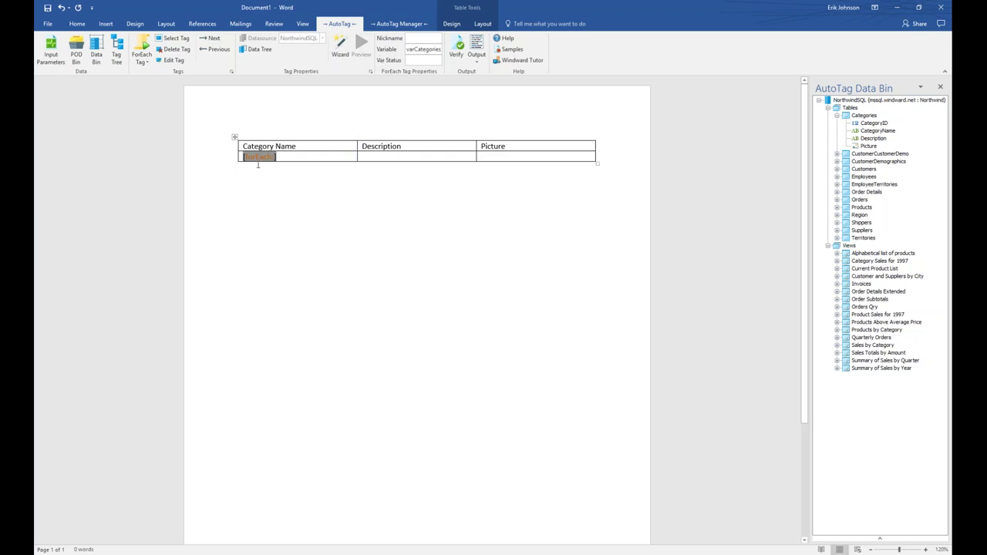
mouse_move(259, 157)
click(264, 167)
click(261, 158)
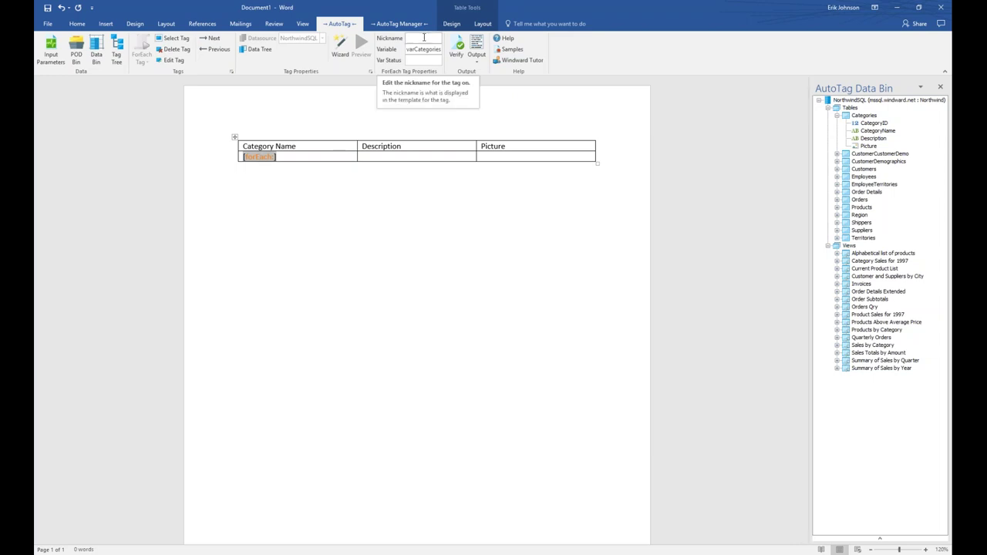
Step: Give the ForEach tag the nickname 'Categories' so the cell displays [Categories]
click(424, 37)
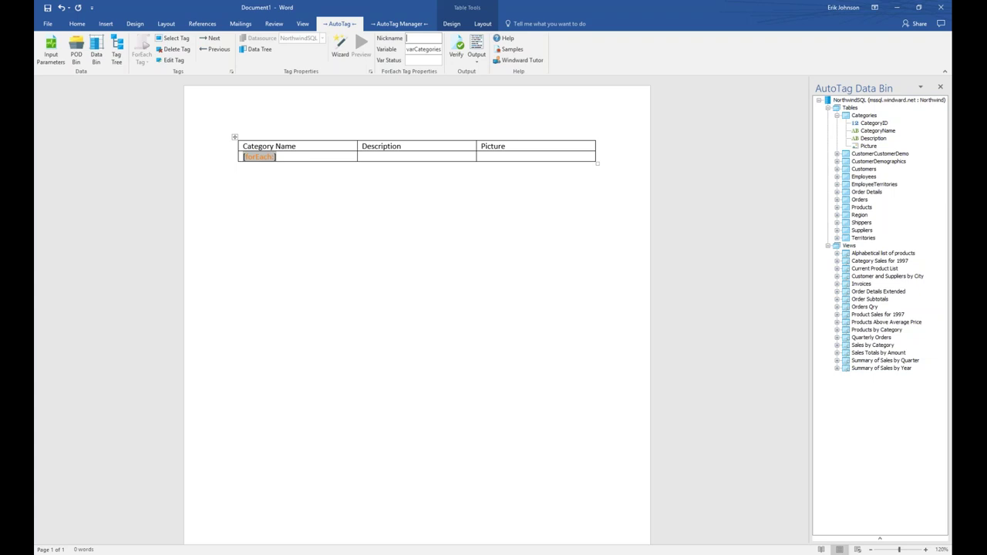
text(Categories)
key(Return)
click(268, 171)
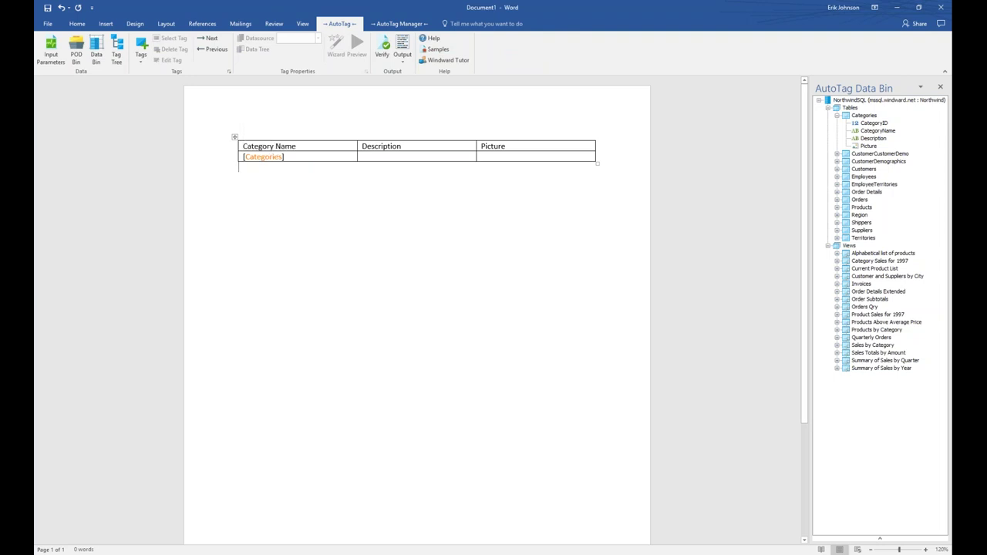
click(263, 156)
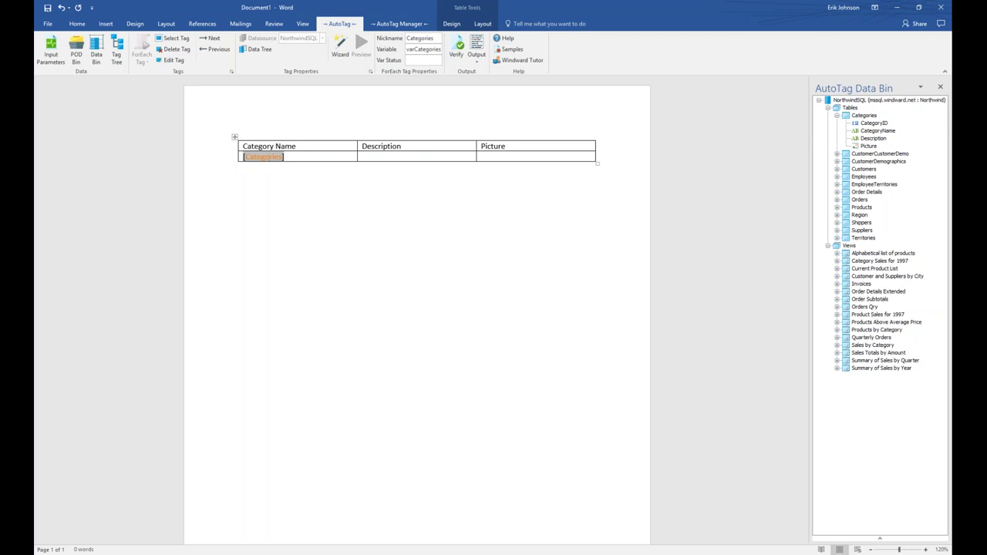
Step: In the Data Tree, choose the Northwind Categories table as the loop's select
click(267, 50)
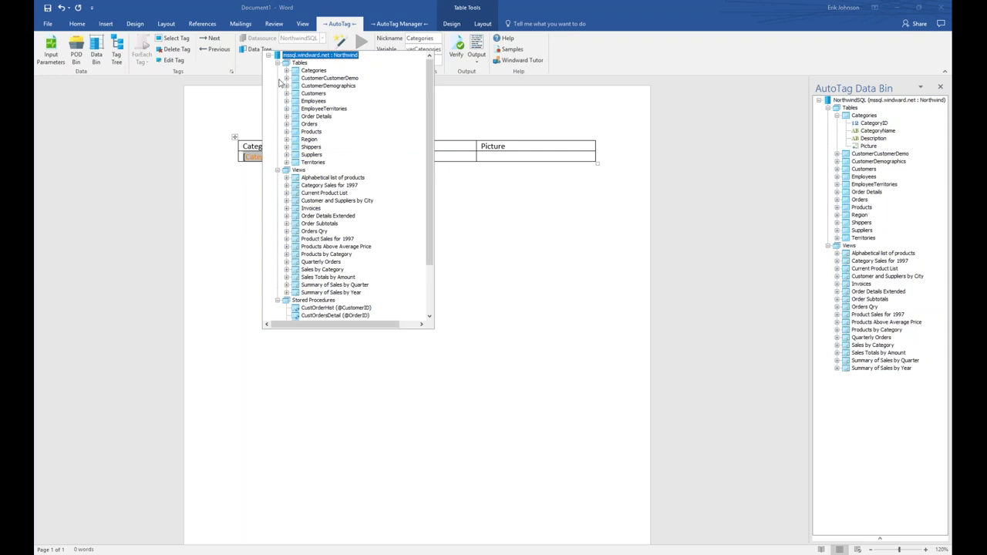
click(278, 63)
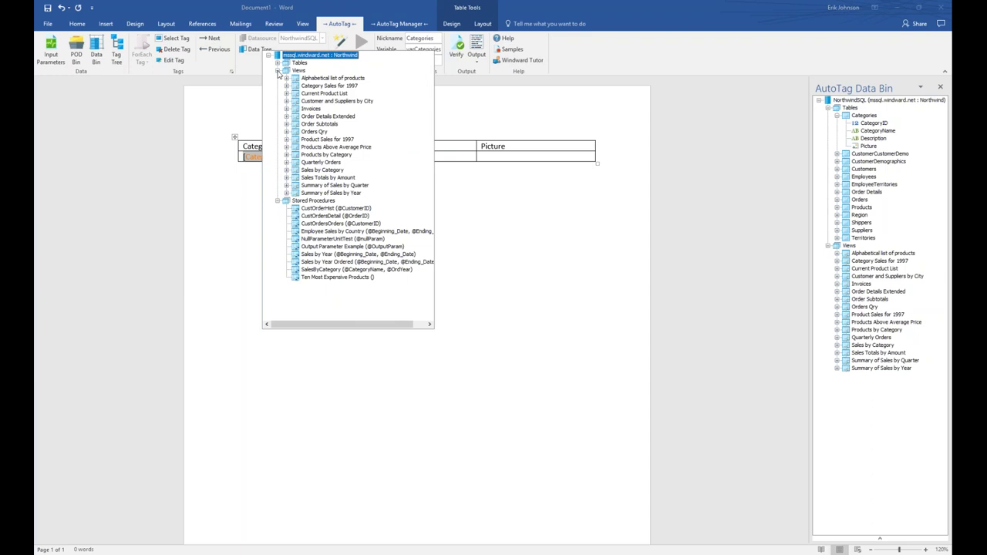
click(278, 70)
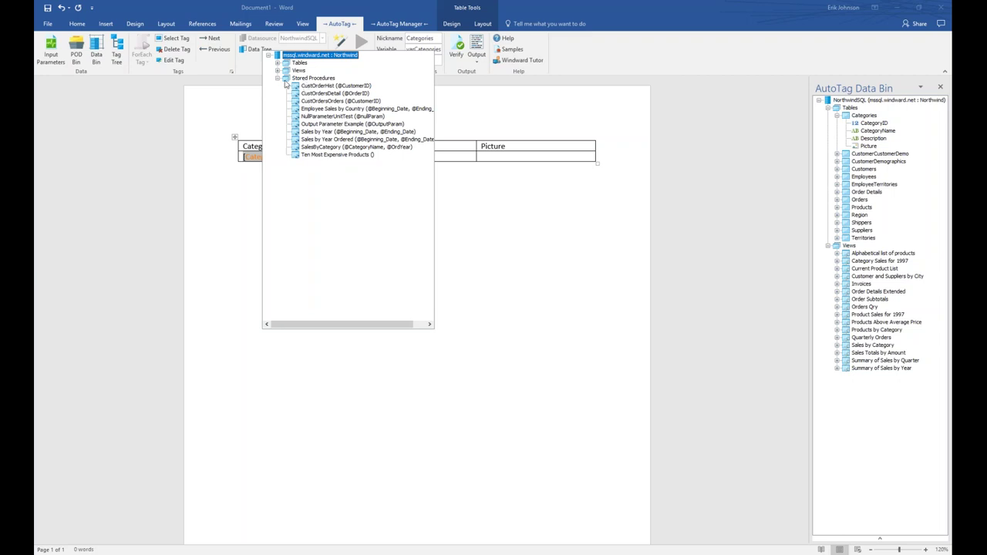
click(277, 62)
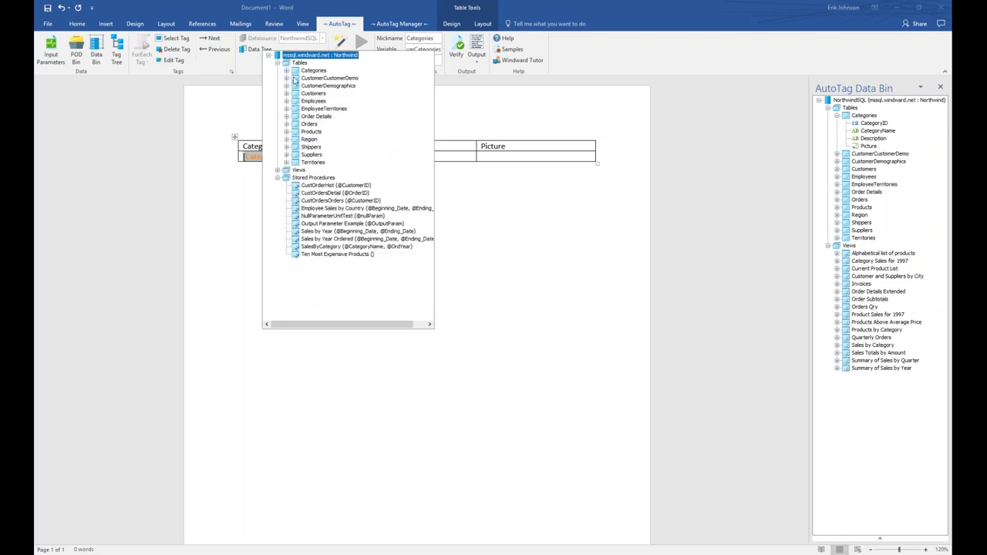
click(286, 71)
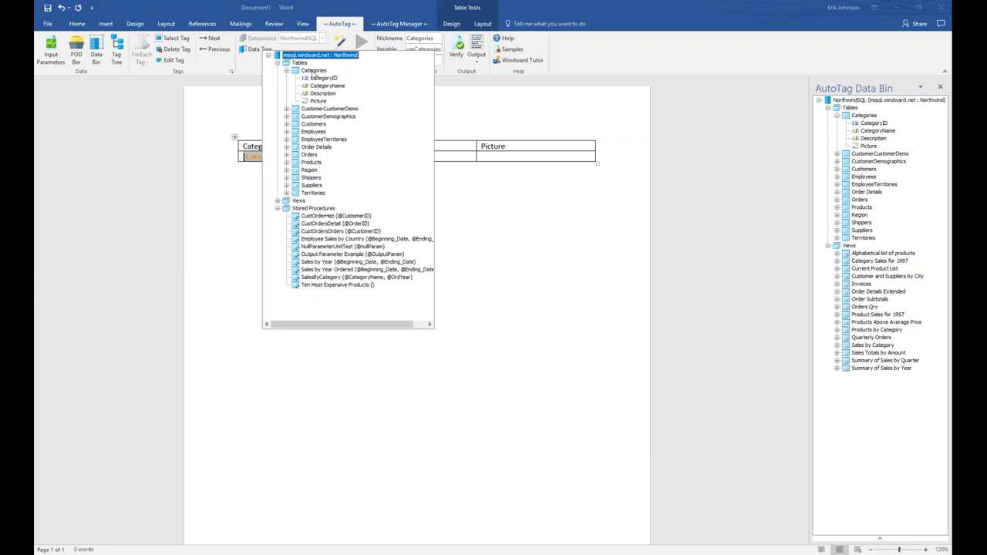
click(313, 71)
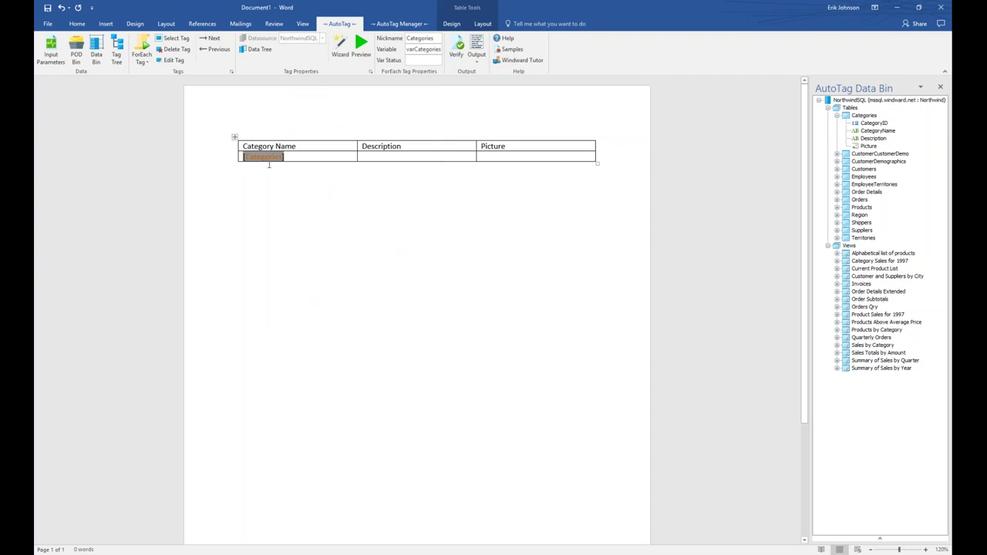
Step: Preview the rows the Categories loop returns
mouse_move(271, 154)
click(266, 157)
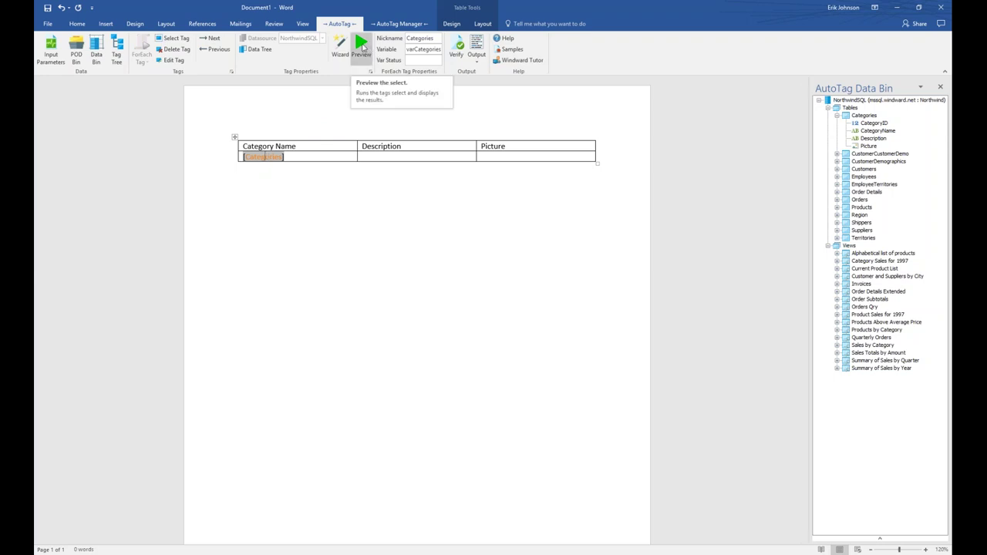
click(362, 48)
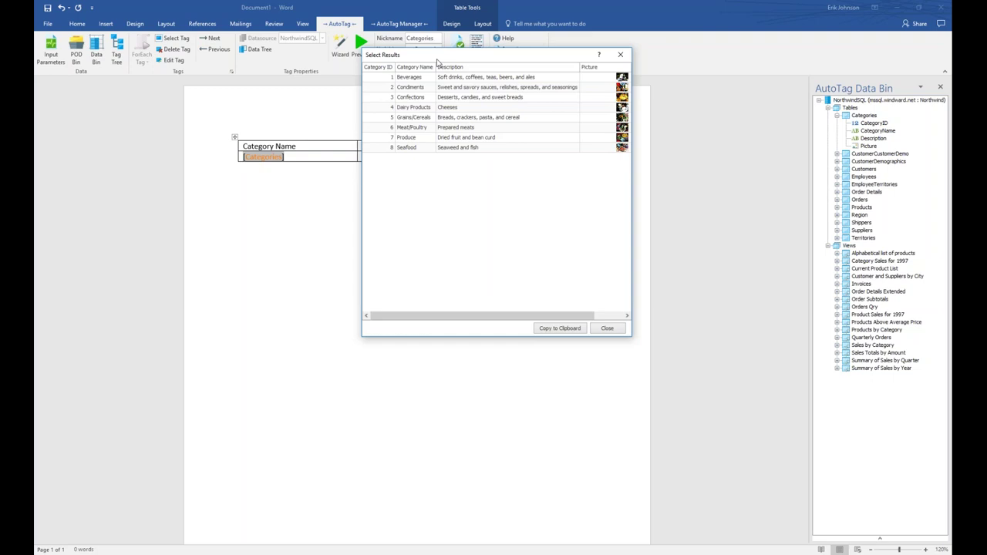
Step: Move and widen the Select Results preview to see all columns, then close it
drag(439, 59, 265, 186)
drag(472, 461, 508, 459)
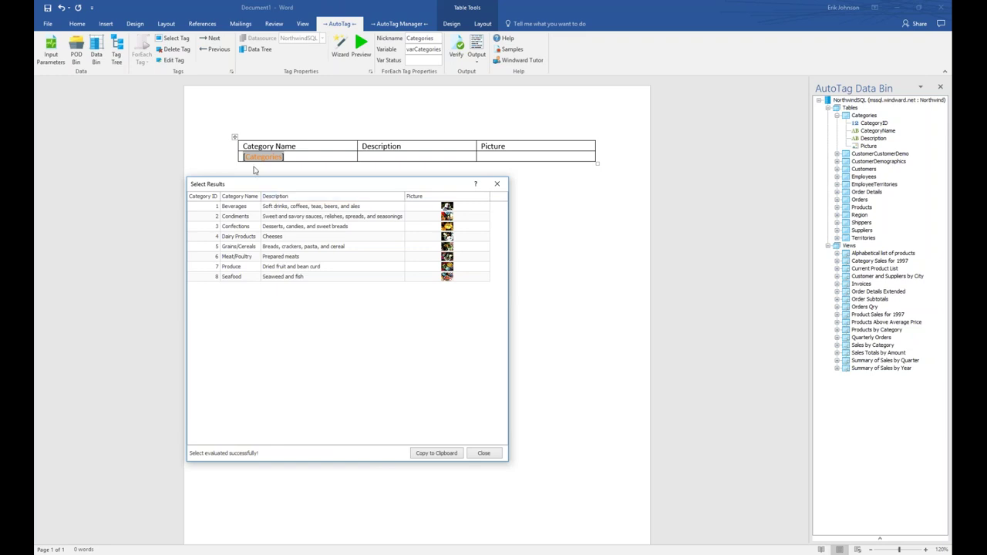
click(484, 454)
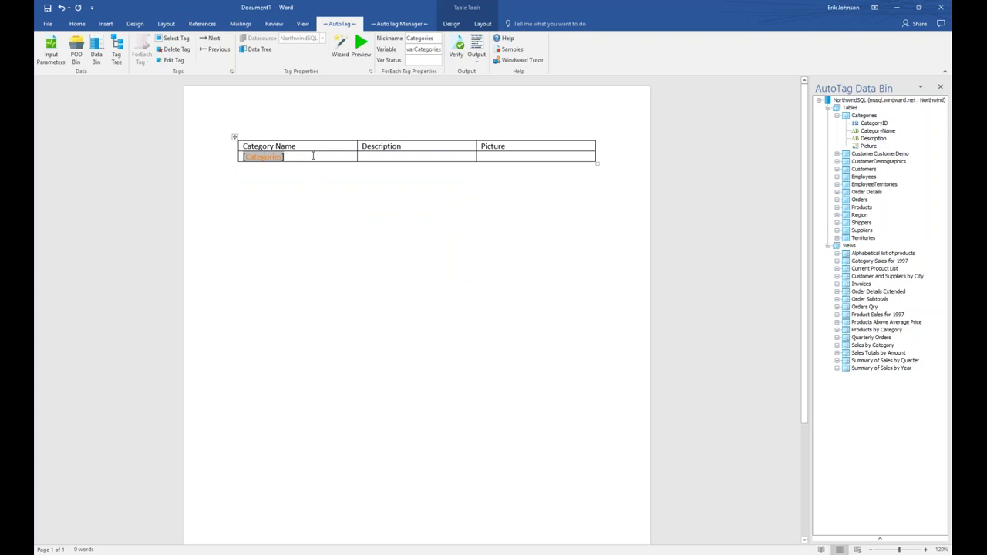
Step: Insert an Out tag directly after the [Categories] tag in the first data cell
key(Right)
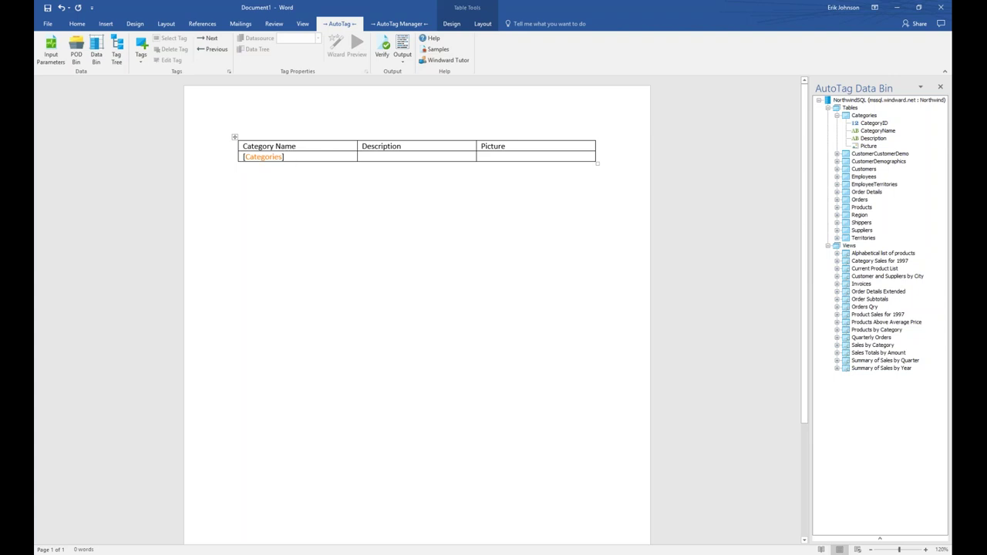
click(144, 52)
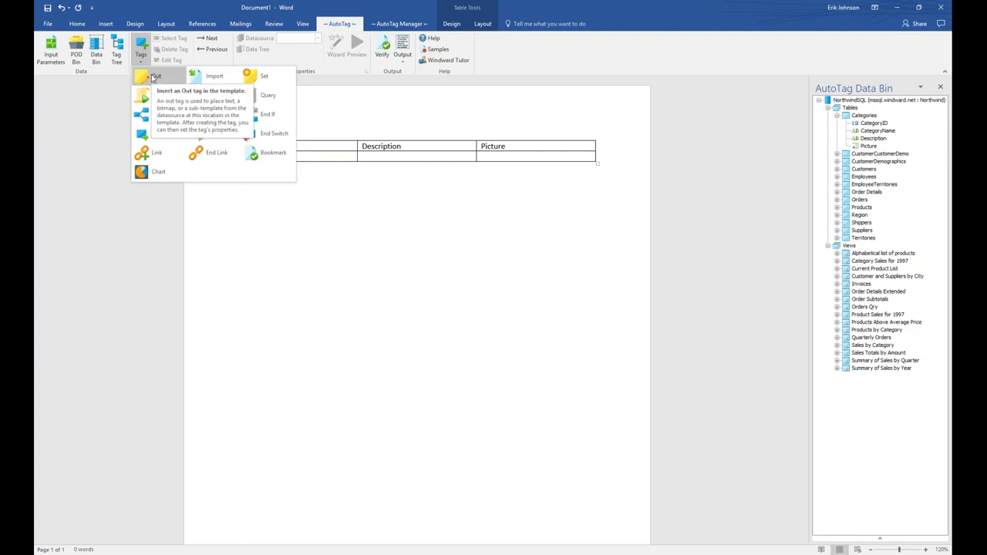
click(153, 77)
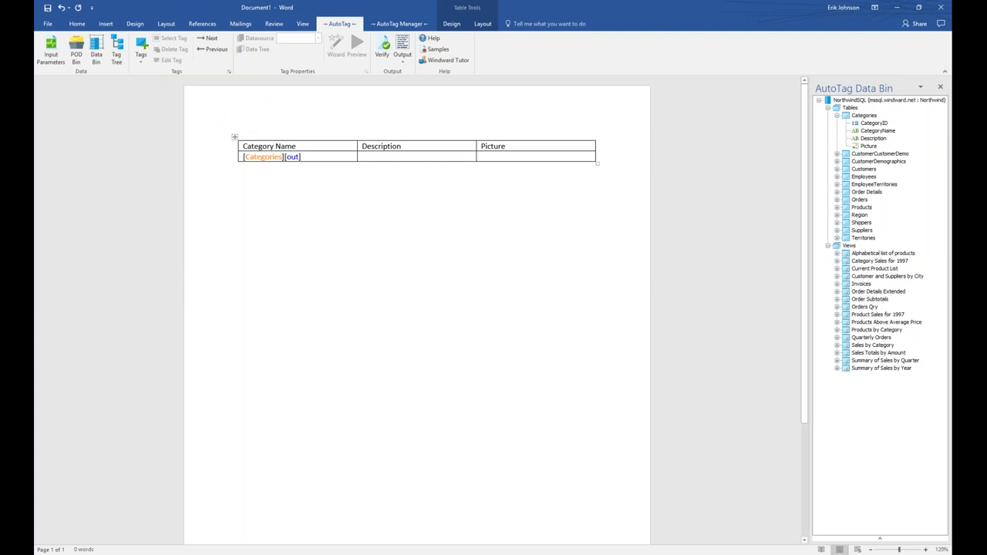
Step: Bind the new Out tag to the CategoryName field under varCategories in the Data Tree
click(292, 156)
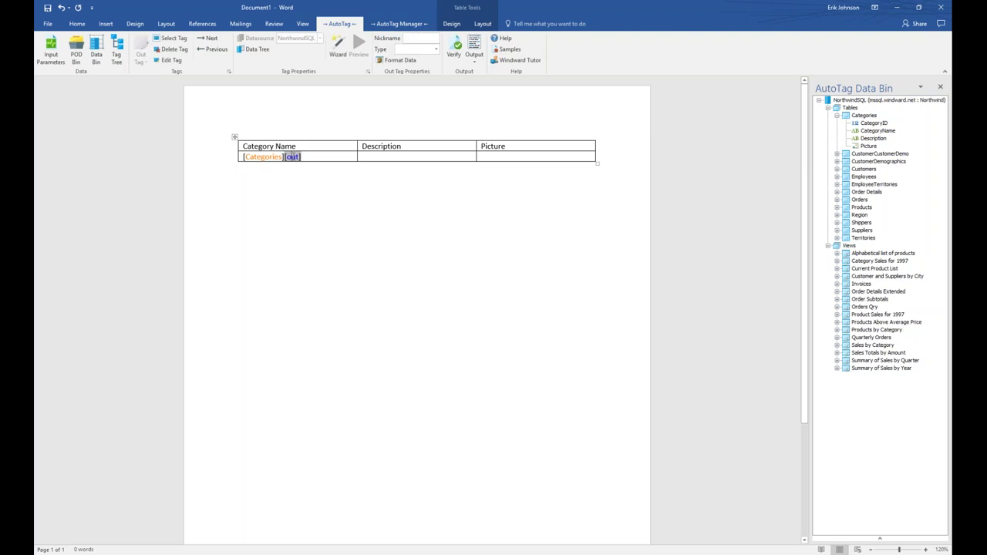
click(258, 50)
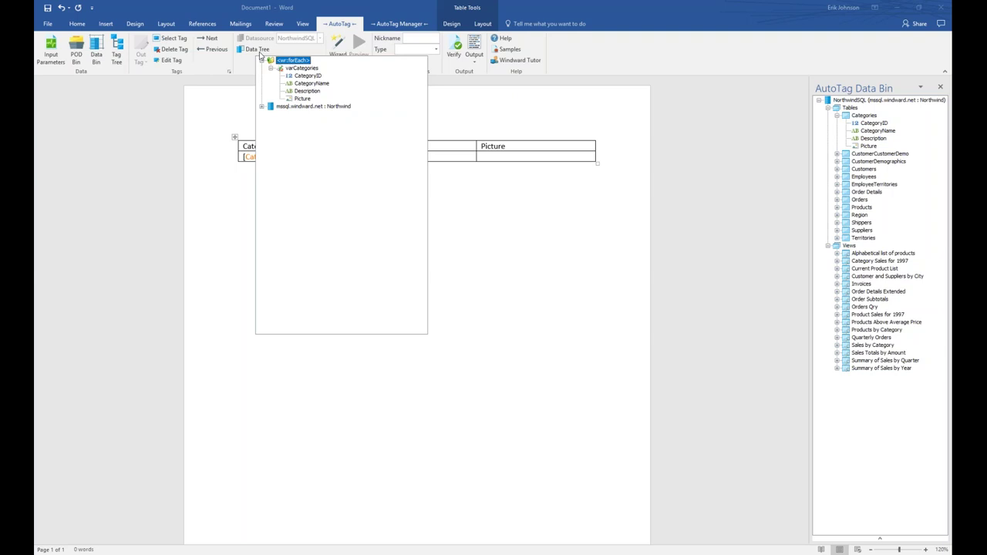
mouse_move(288, 72)
click(262, 107)
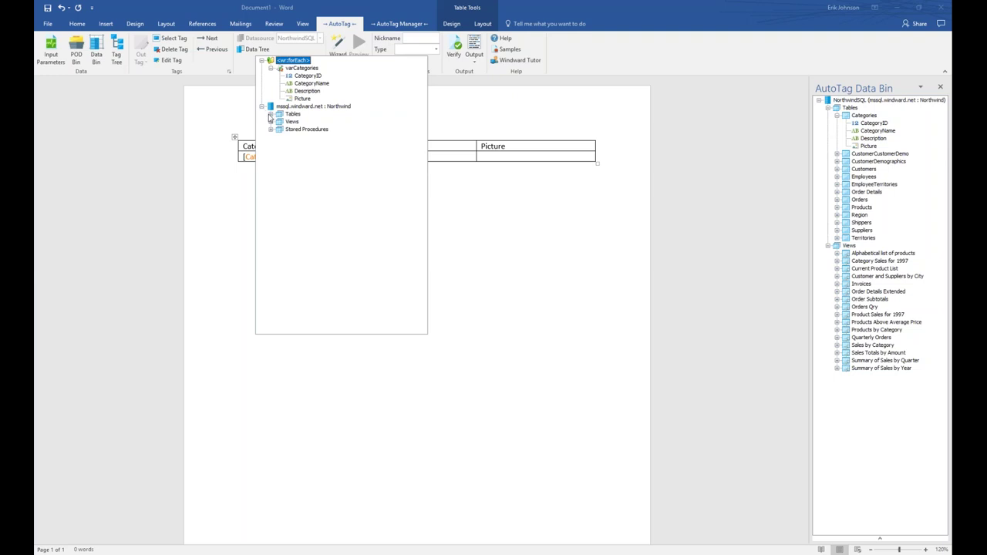
click(271, 114)
click(271, 114)
click(271, 122)
click(270, 122)
double_click(304, 83)
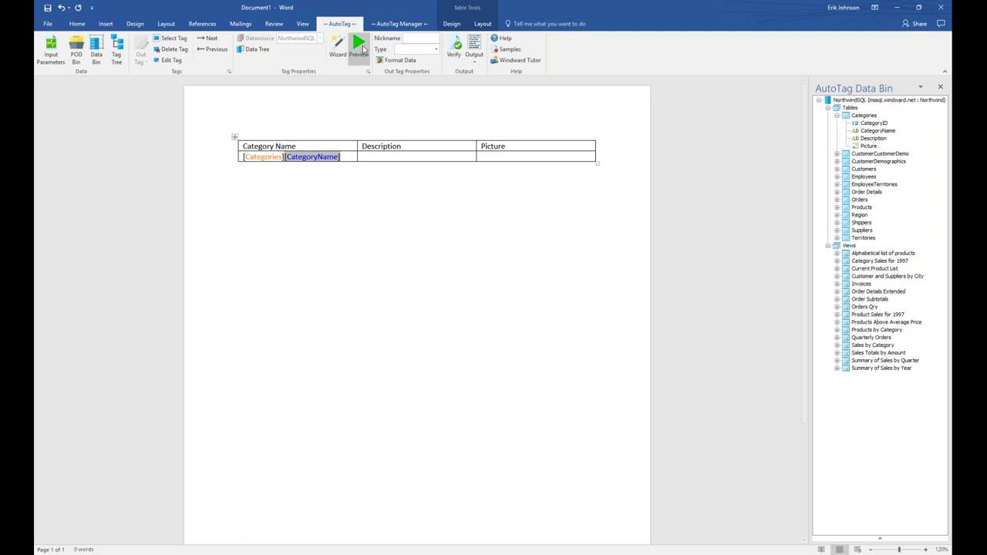
click(362, 48)
drag(409, 54, 317, 178)
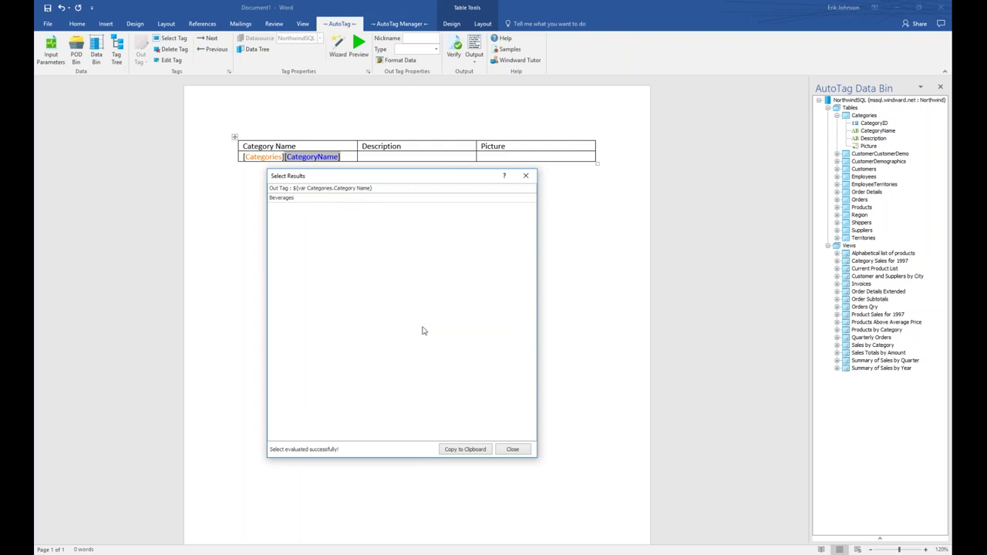
click(513, 450)
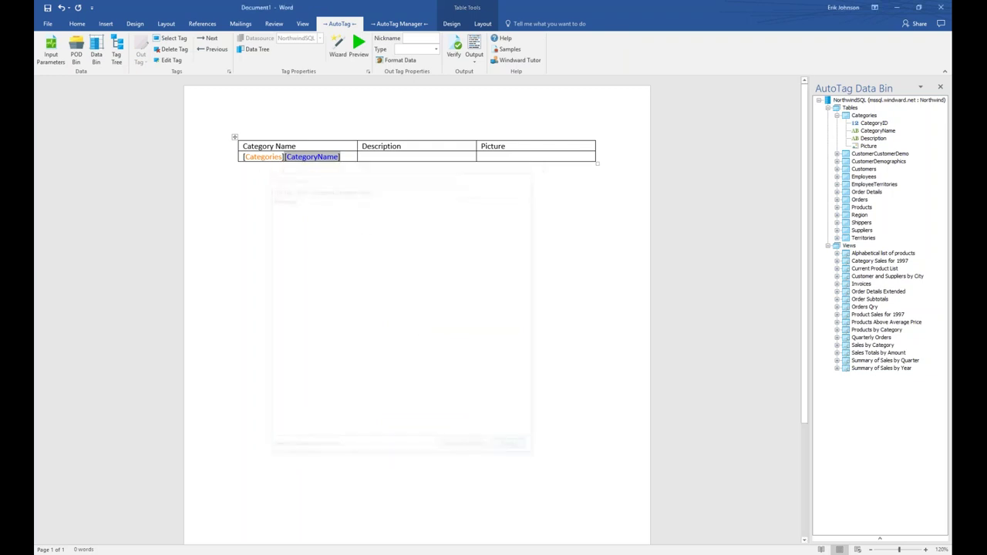
Step: Add an Out tag in the Description cell bound to the Categories Description field
click(370, 155)
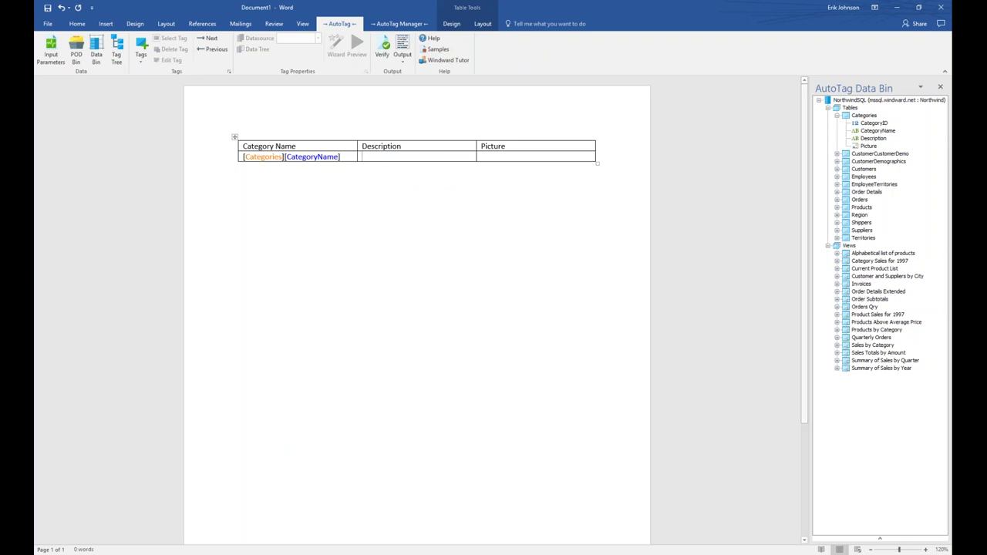
click(143, 55)
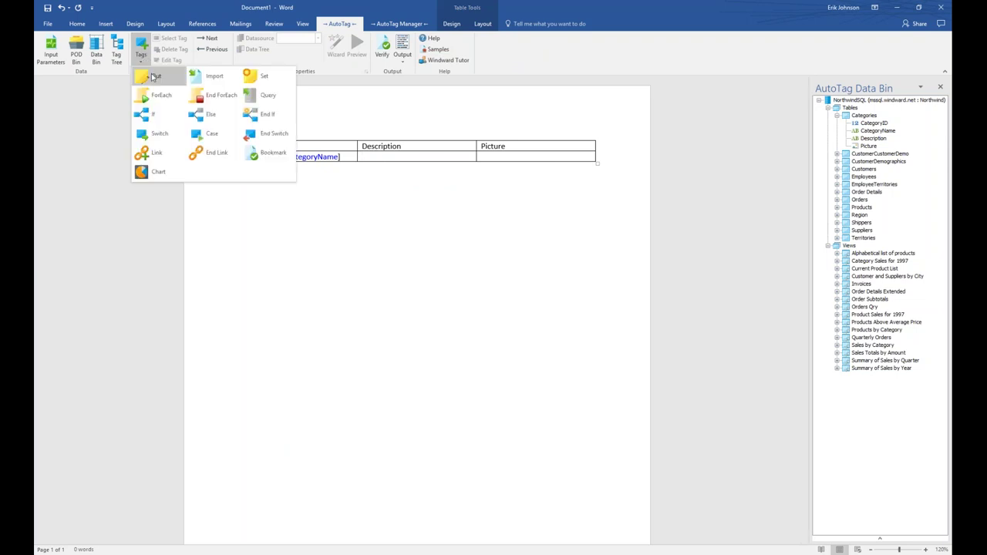
click(153, 76)
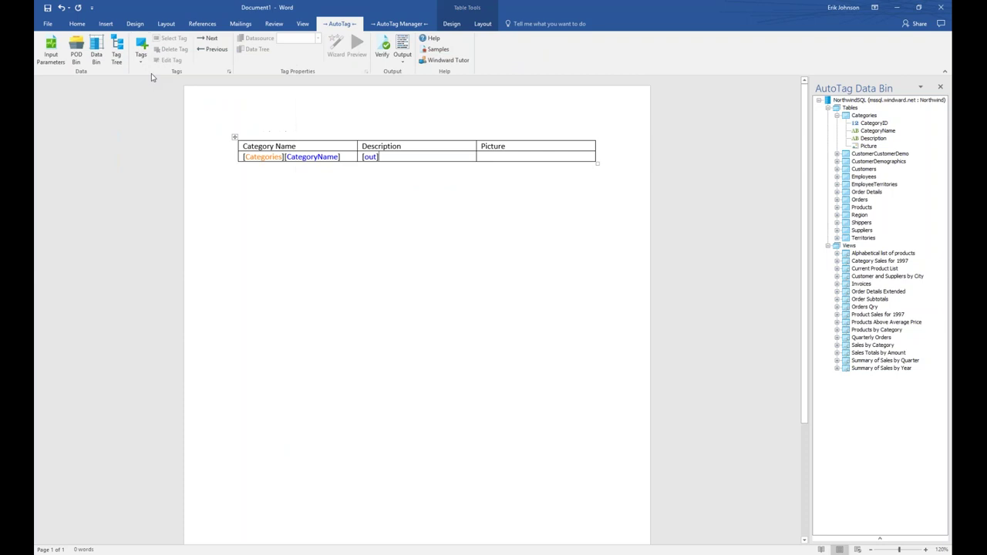
click(370, 157)
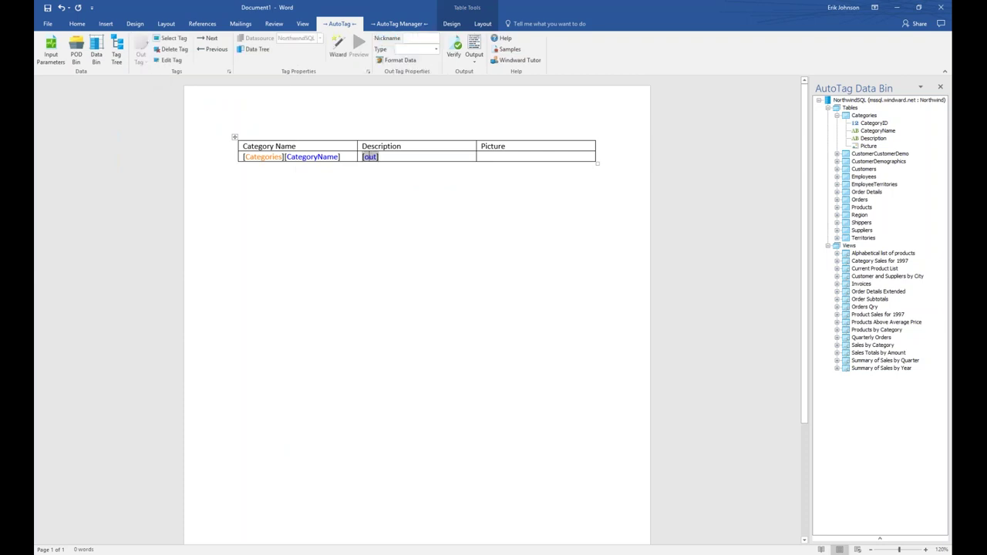
click(260, 50)
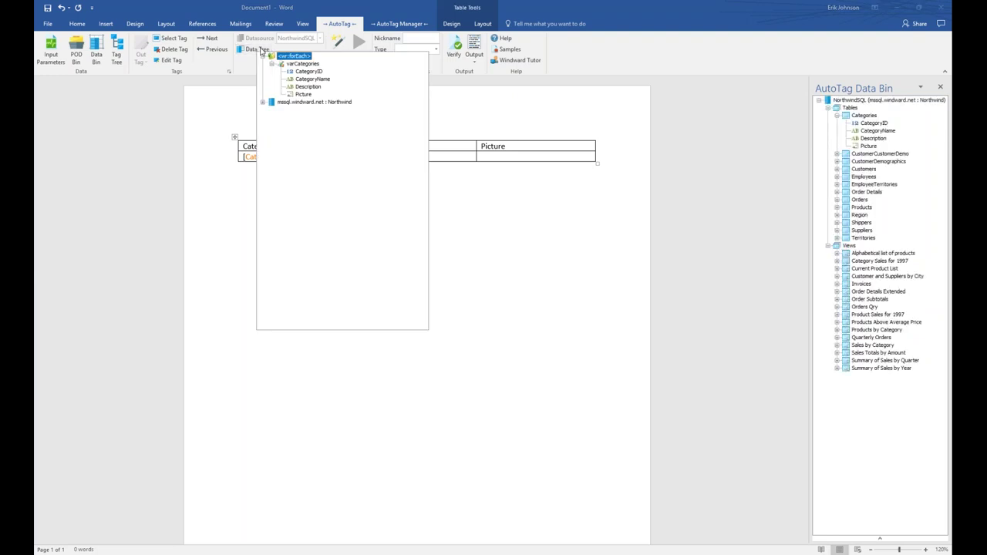
double_click(309, 87)
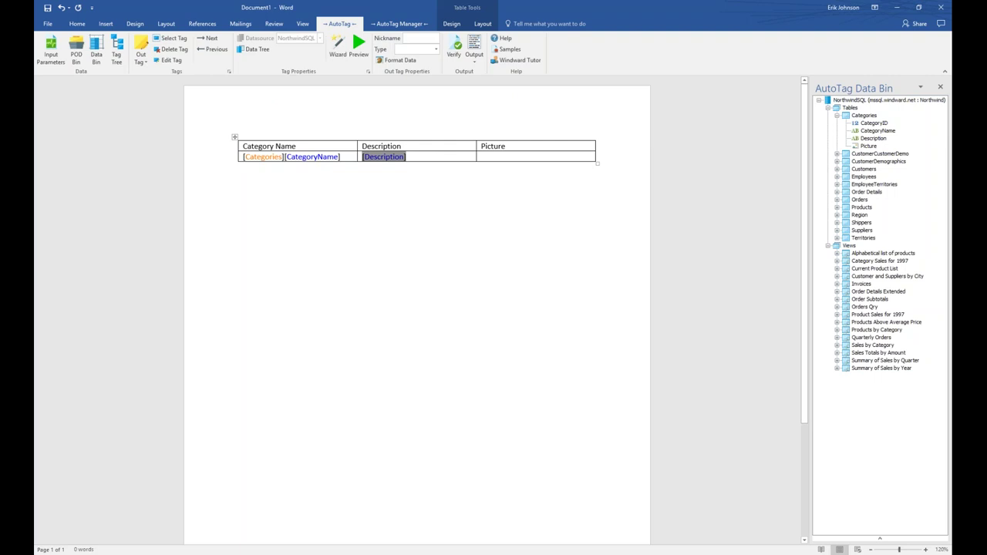
click(503, 156)
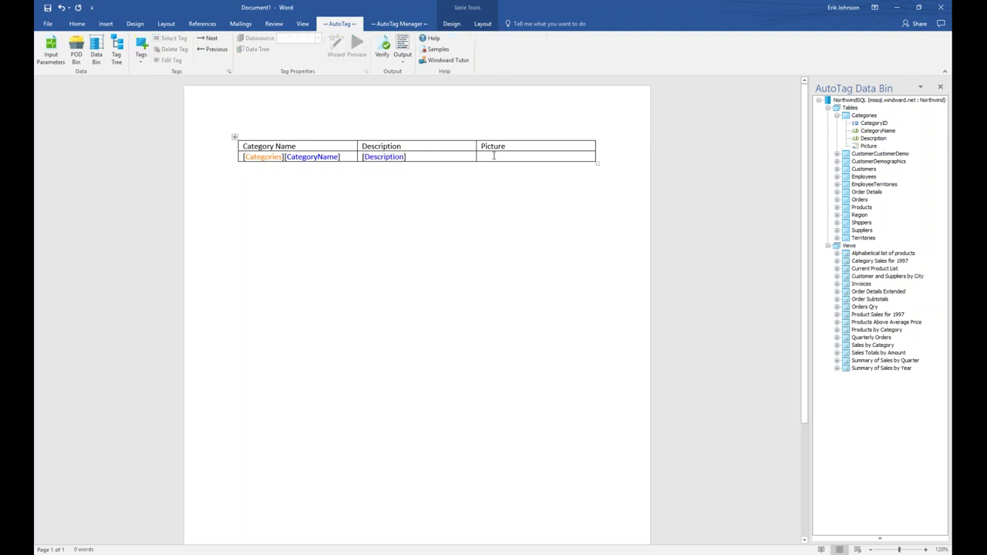
Step: Add an Out tag in the Picture cell bound to the Picture field
click(143, 48)
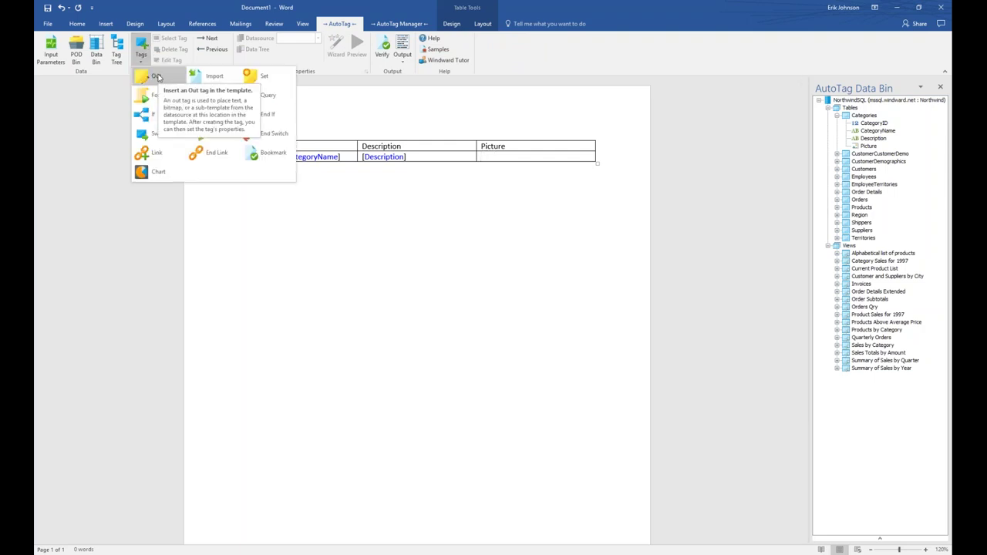
click(157, 78)
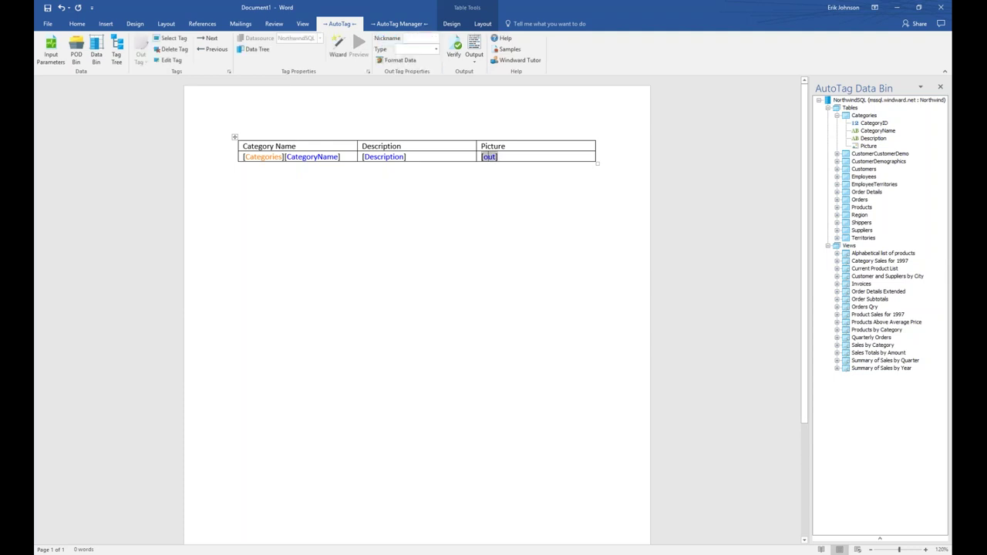
click(251, 51)
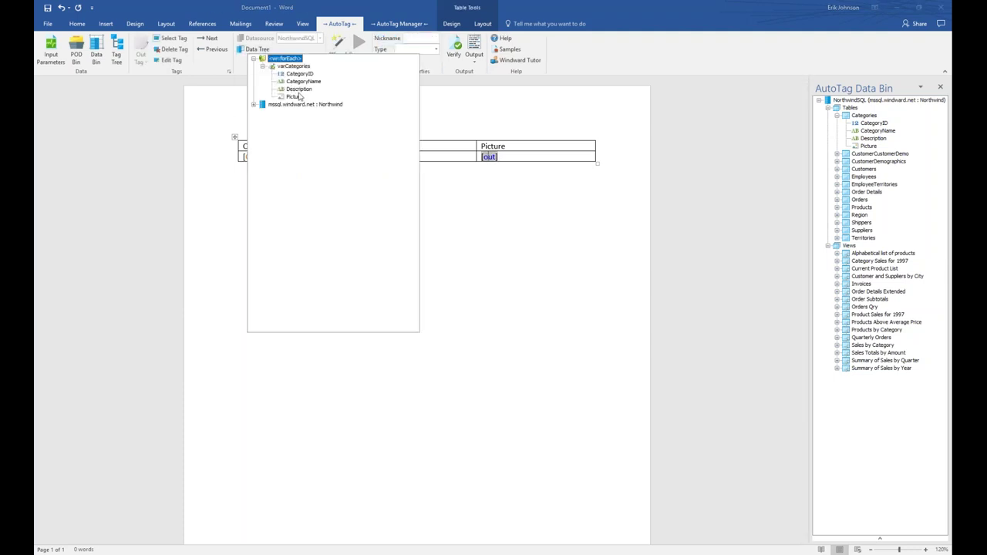
click(297, 96)
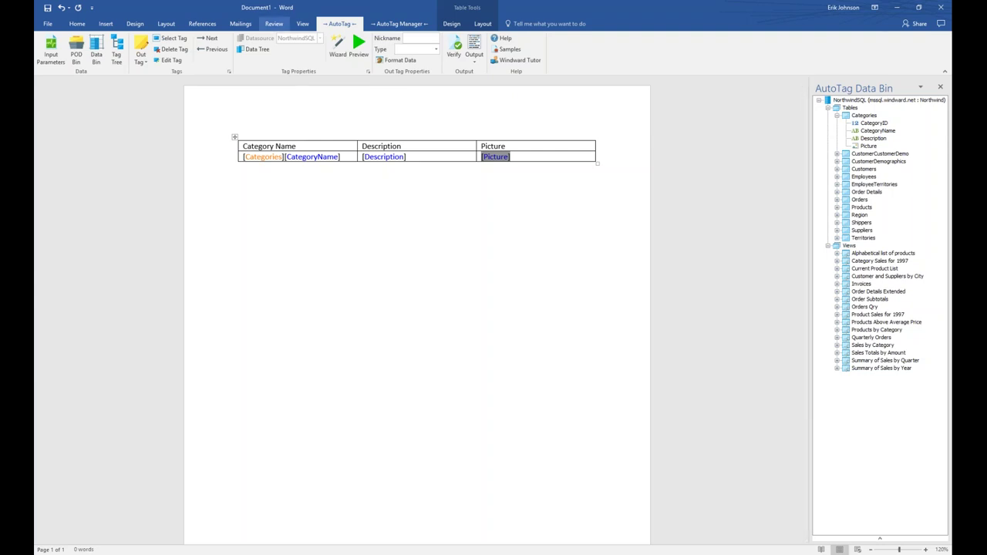
click(244, 171)
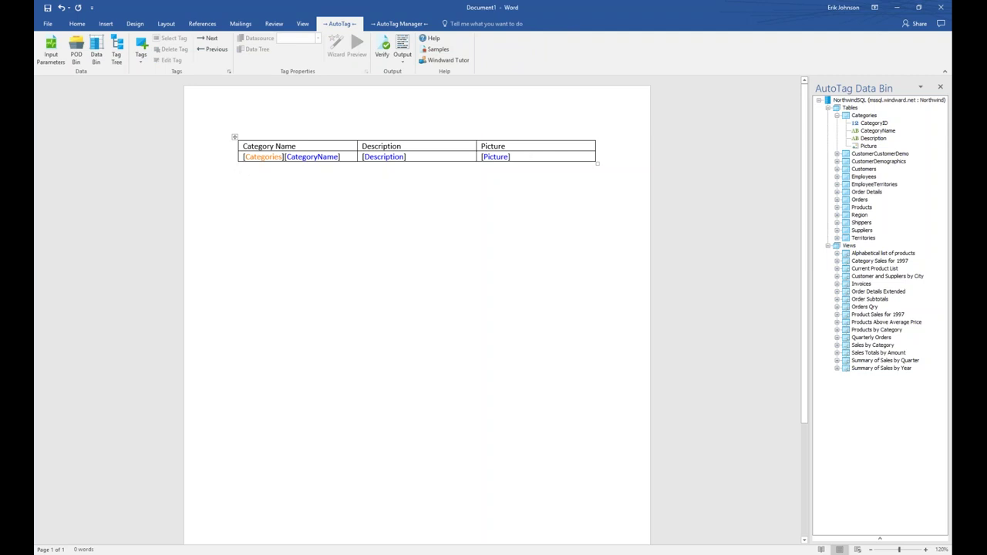
Step: Put the cursor in the empty paragraph below the table and bring up the AutoTag tag types
click(527, 157)
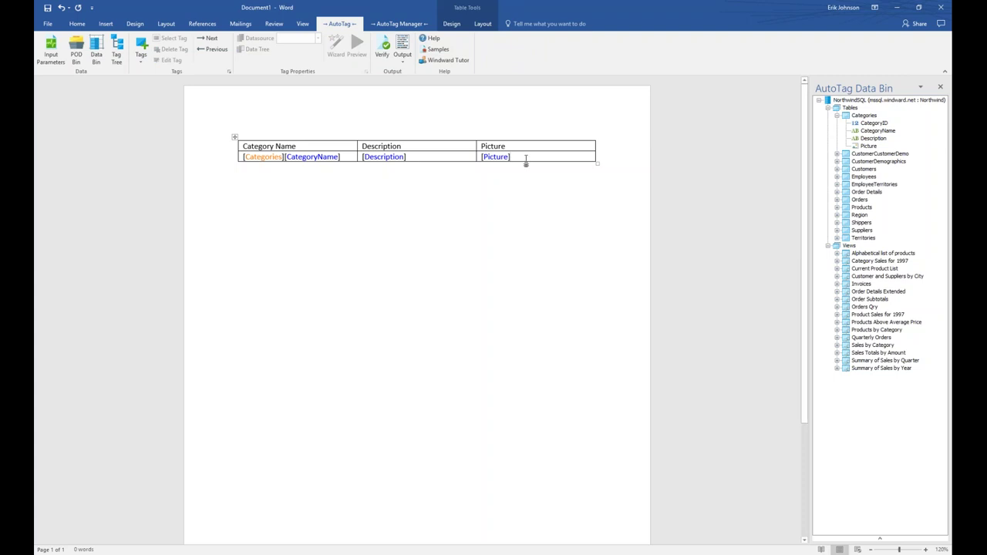
click(261, 173)
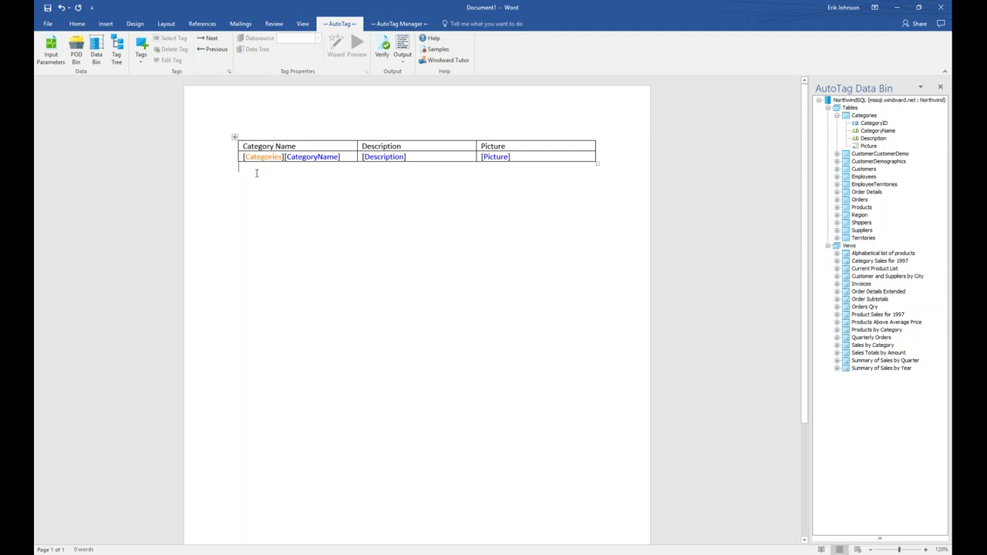
click(141, 50)
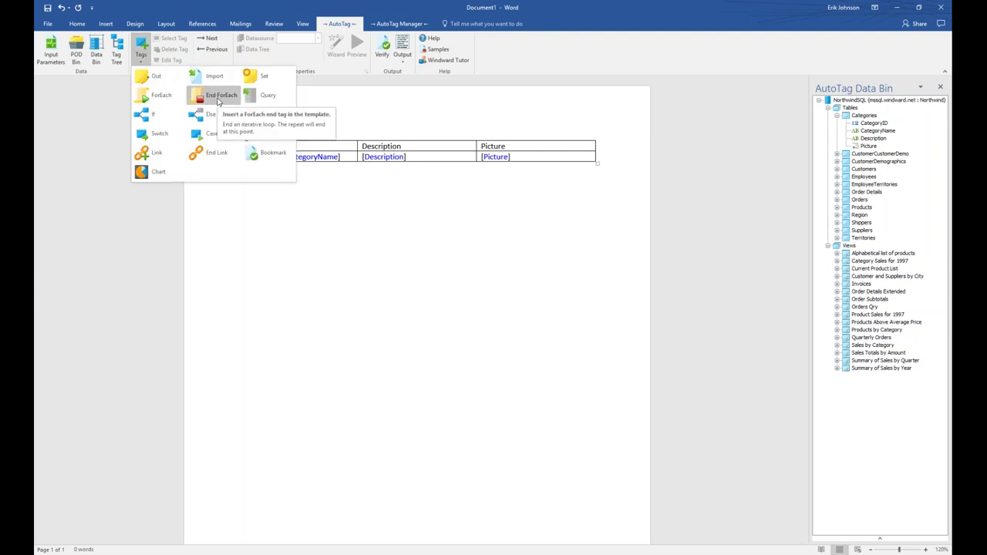
Step: Insert an End ForEach tag below the table to close the Categories loop
click(220, 95)
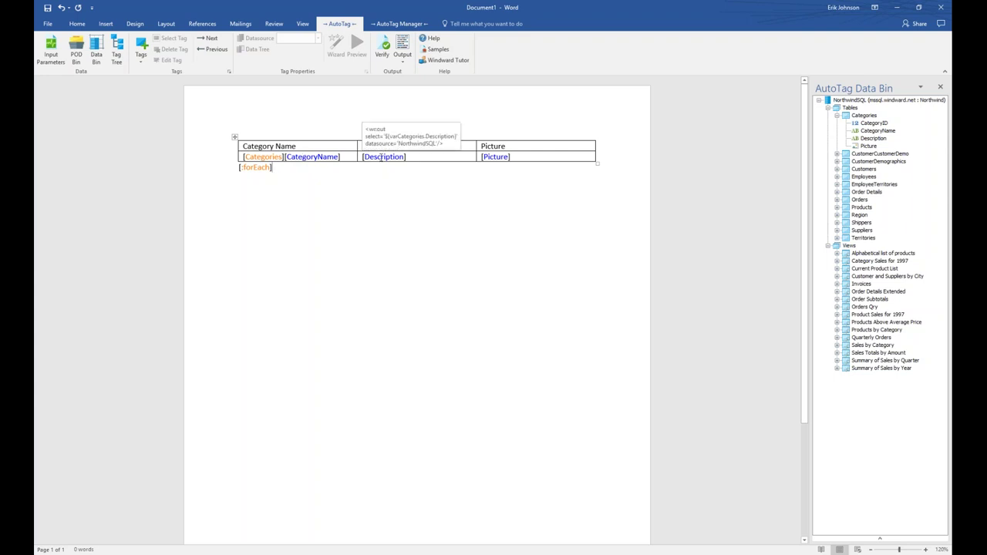
mouse_move(484, 156)
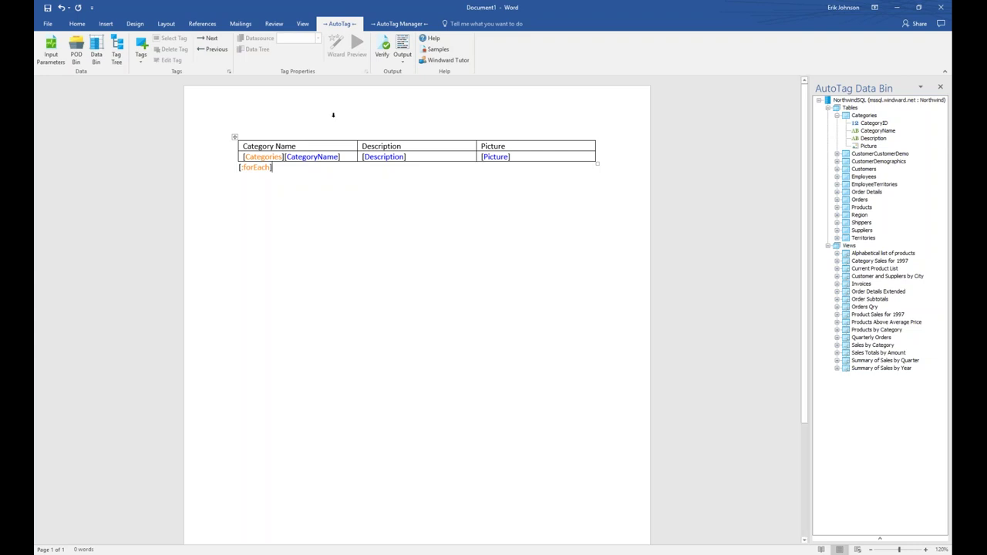
Step: Apply the green Grid Table 4 - Accent 6 style to the template table
click(316, 145)
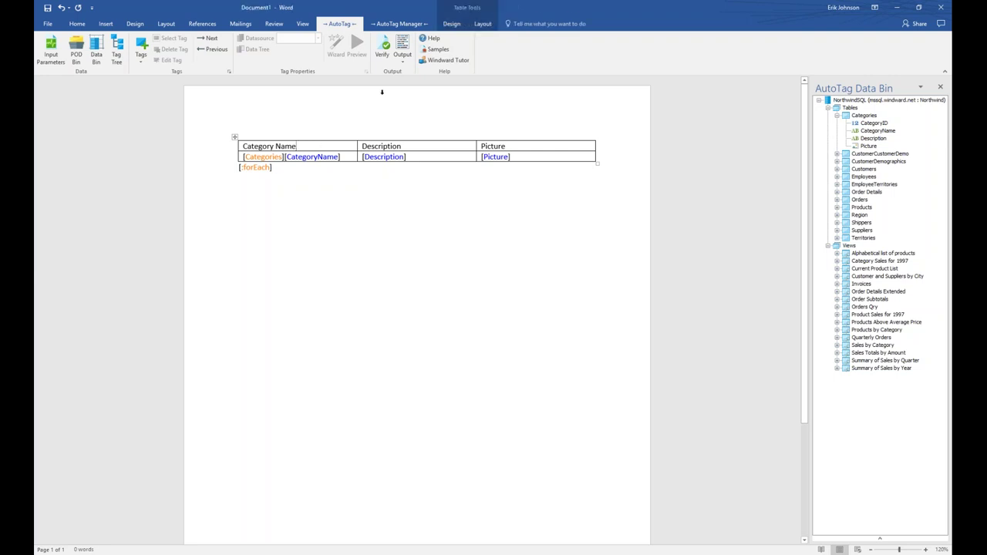
click(453, 24)
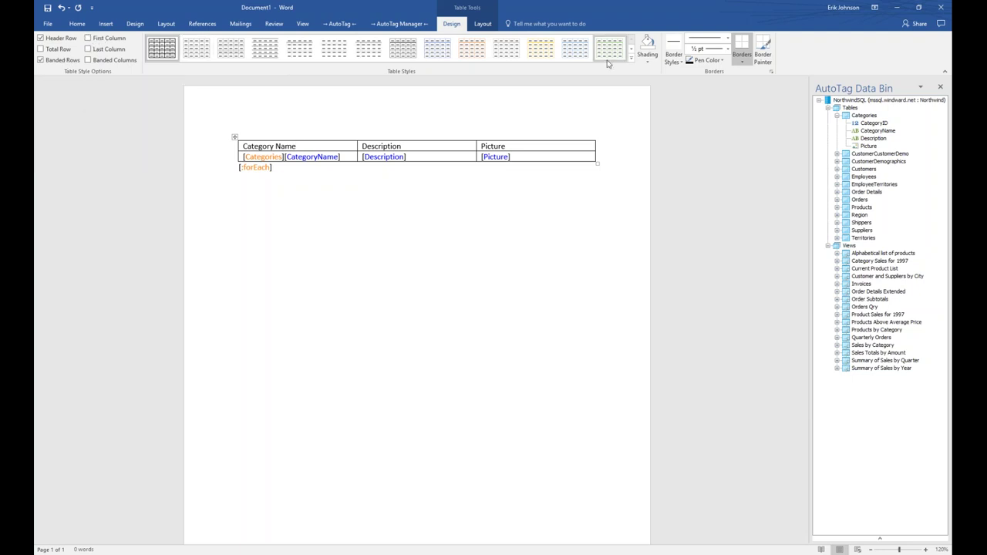
click(631, 60)
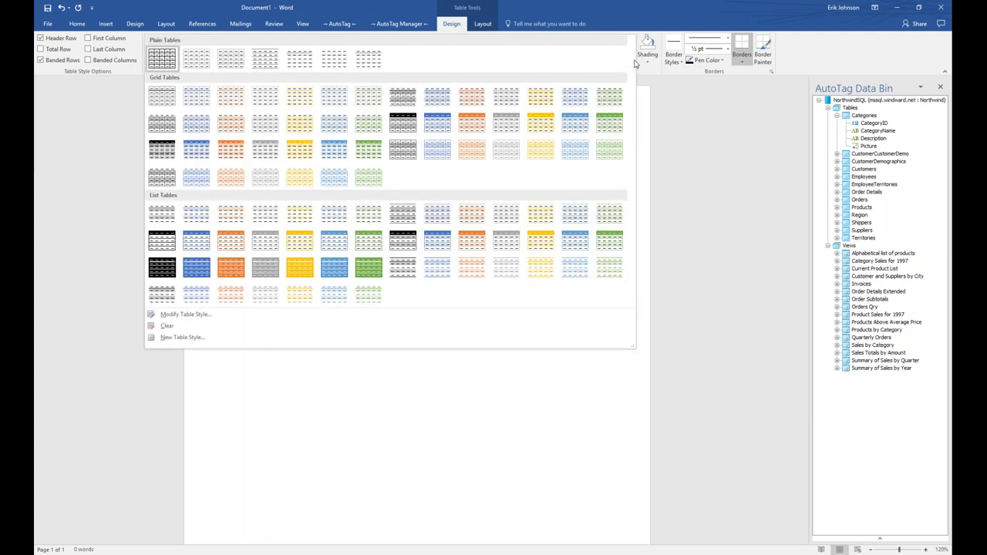
click(609, 122)
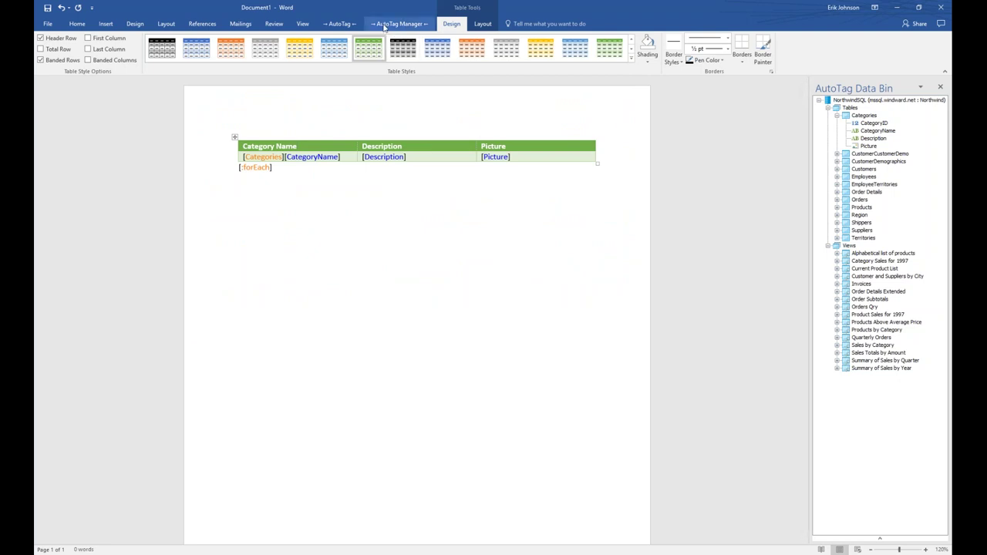
click(340, 23)
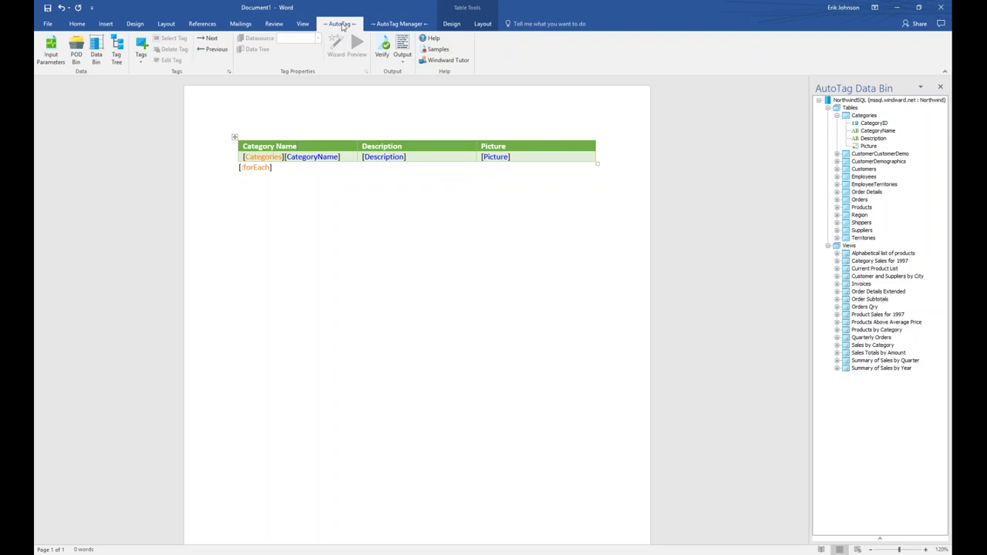
Step: Generate a DOCX report, saving the template to the Desktop as Category Name1.docx
click(403, 63)
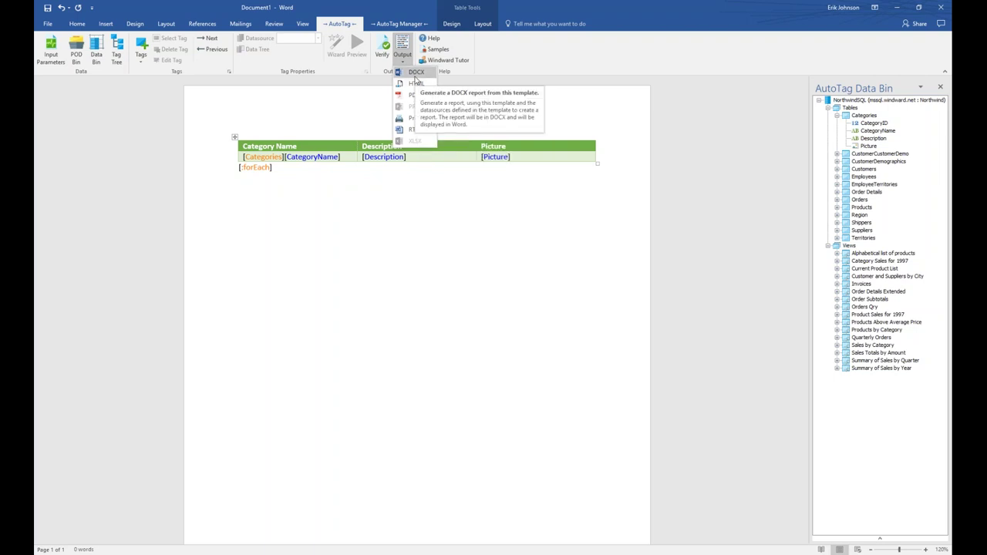
click(416, 74)
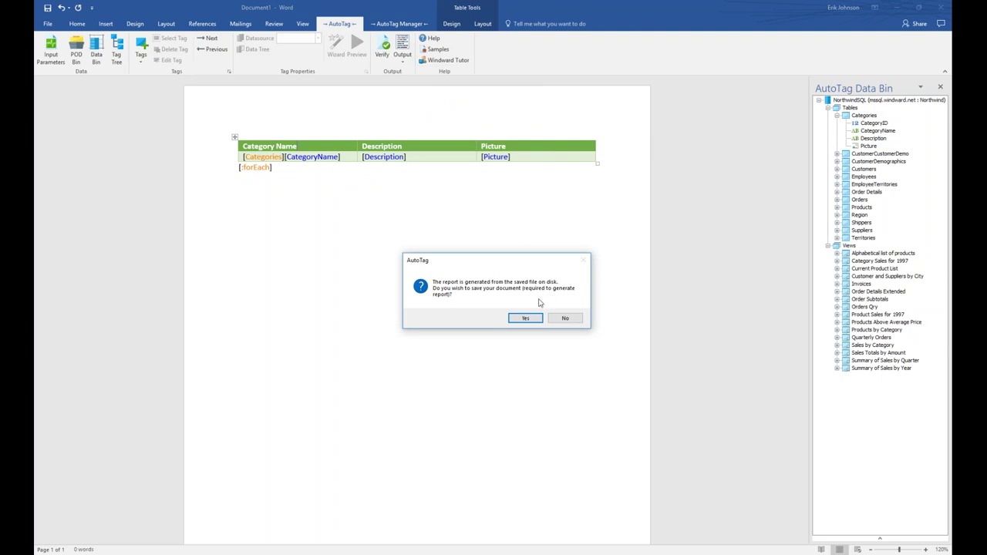
click(525, 317)
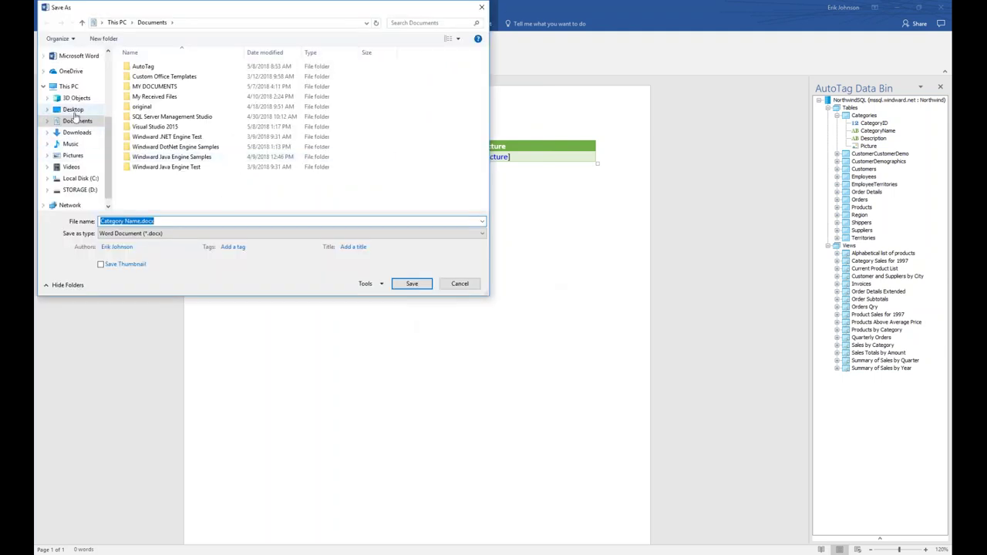
click(73, 109)
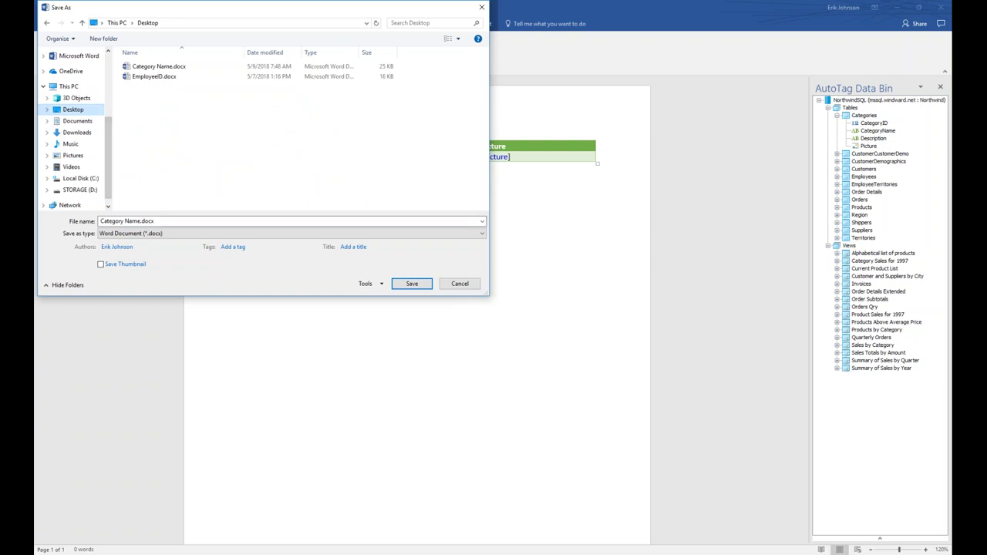
click(139, 222)
click(140, 222)
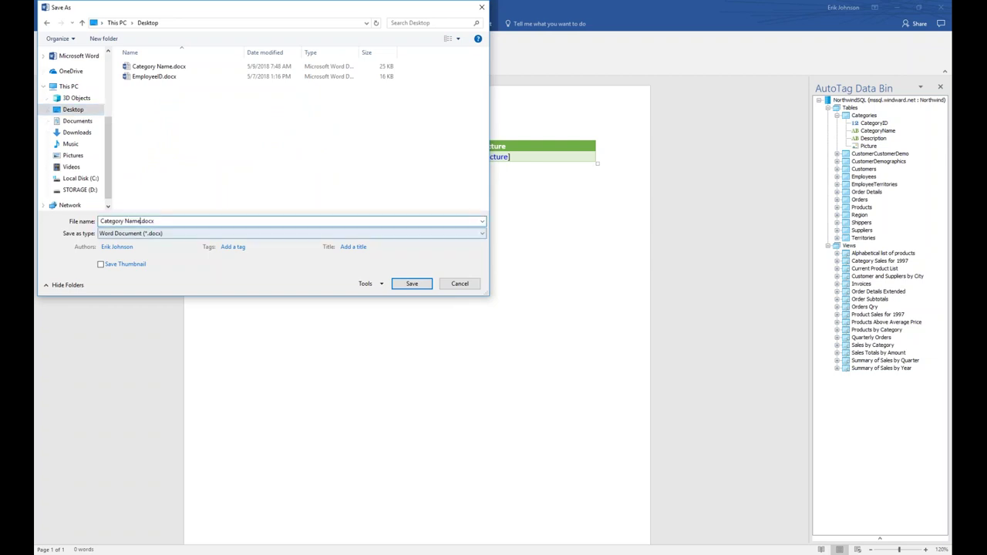
text(1)
click(402, 285)
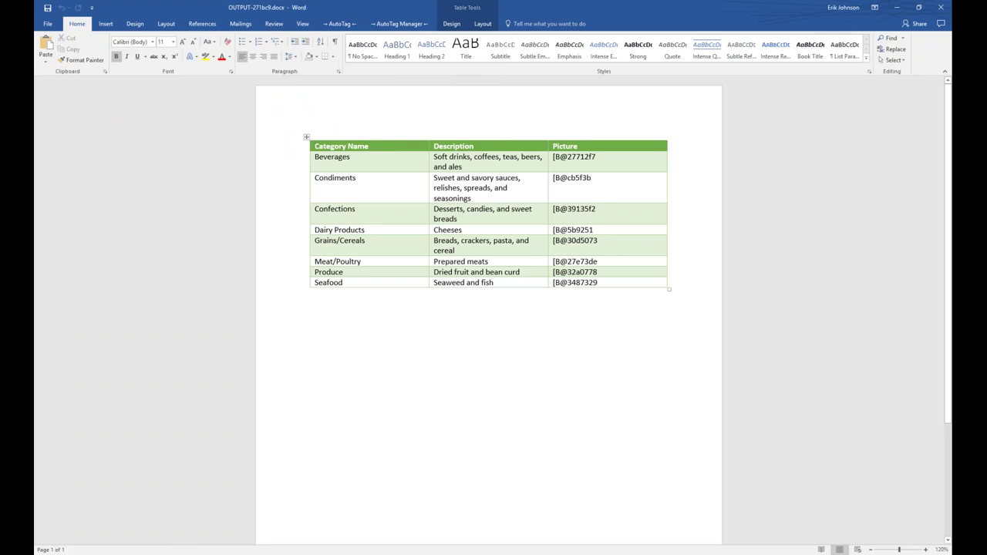
Step: Compare the report beside the template, close the Data Bin and report, then maximize the template
key(super+Right)
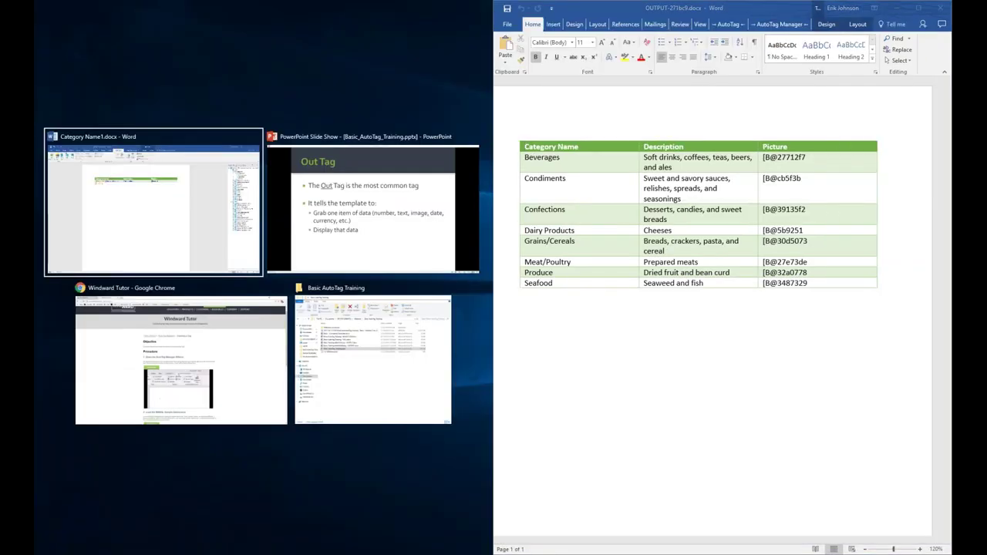
click(243, 212)
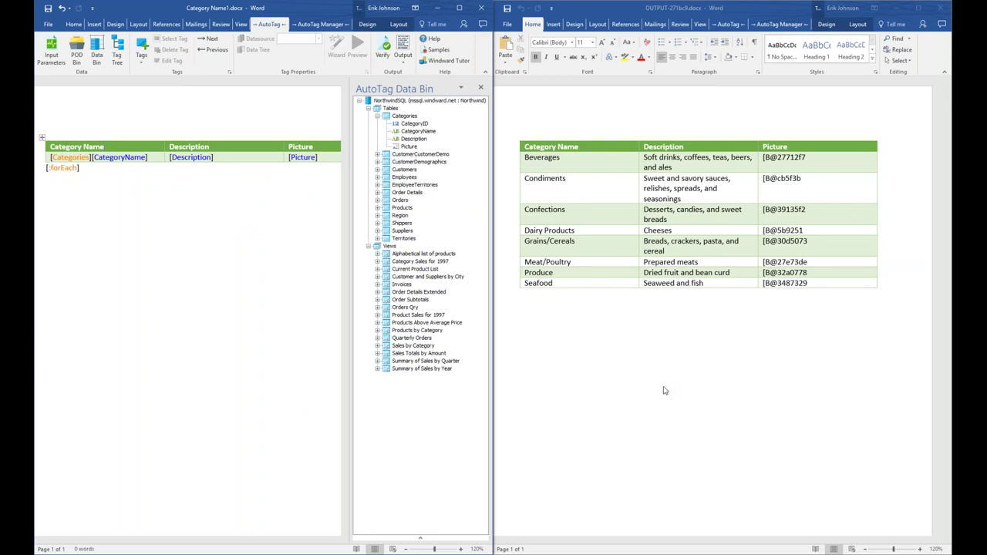
click(482, 87)
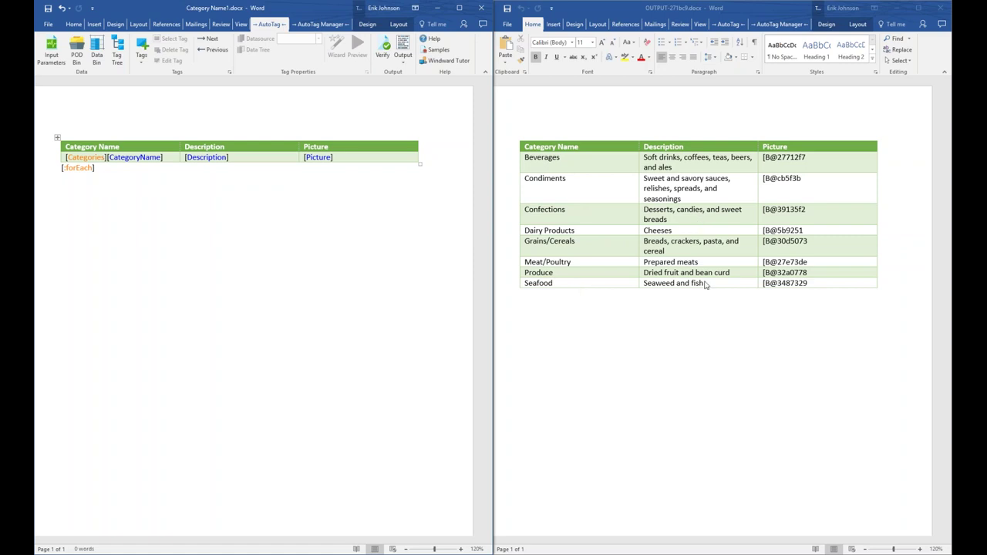
click(942, 10)
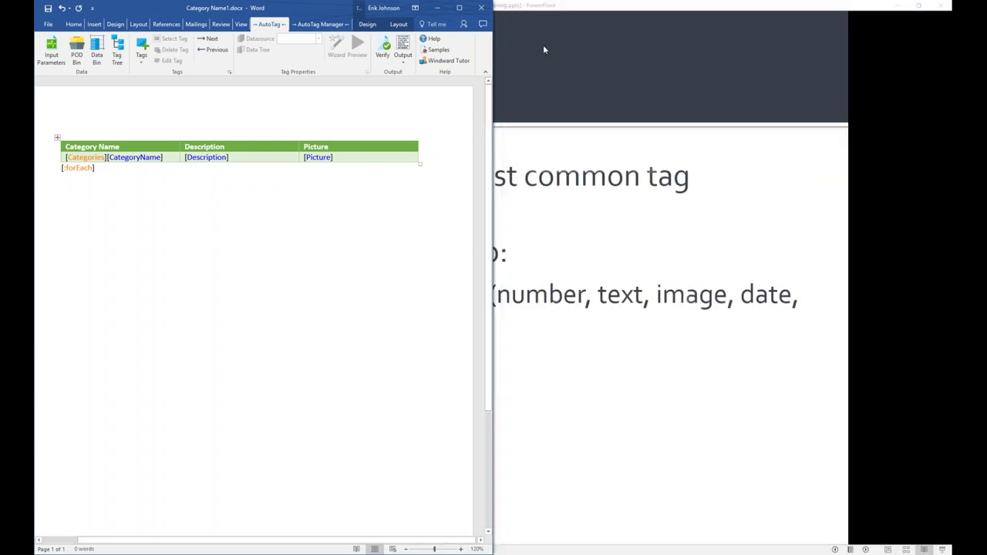
double_click(461, 10)
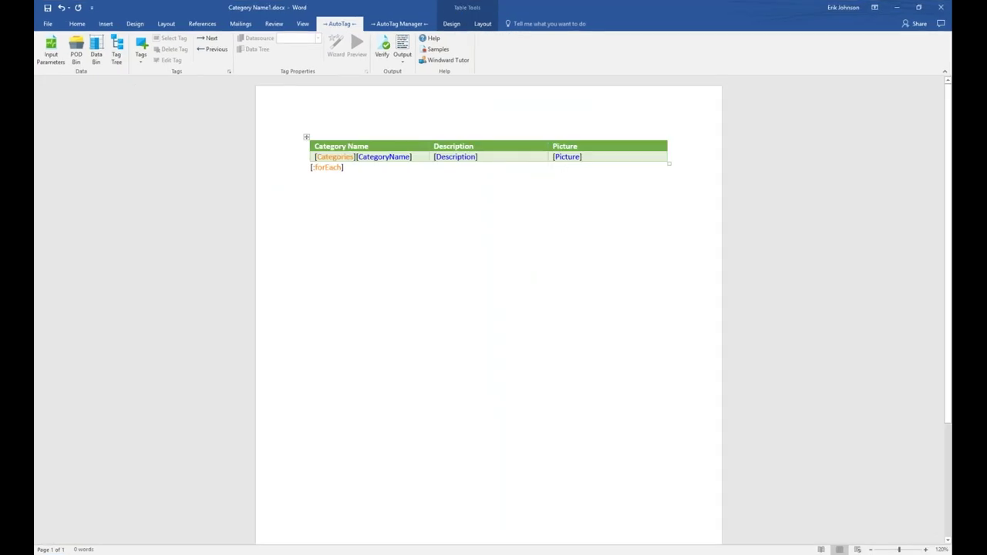
Step: Set the [Picture] out tag's output type to BITMAP
click(567, 156)
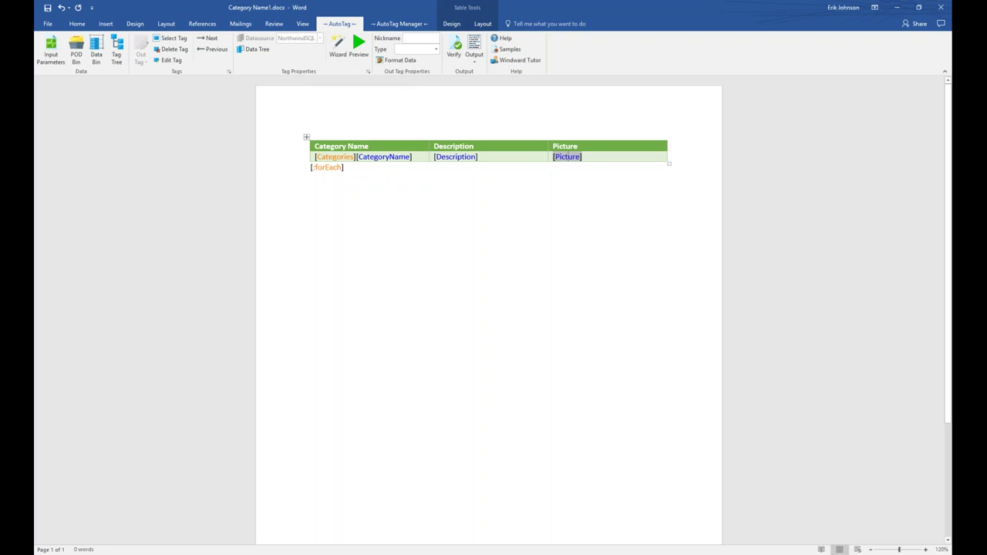
mouse_move(567, 157)
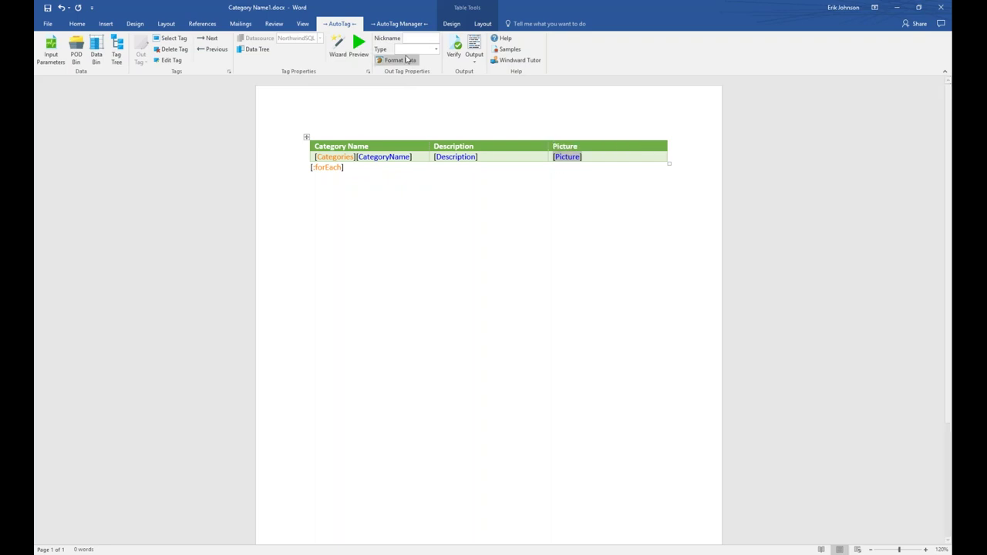
click(436, 50)
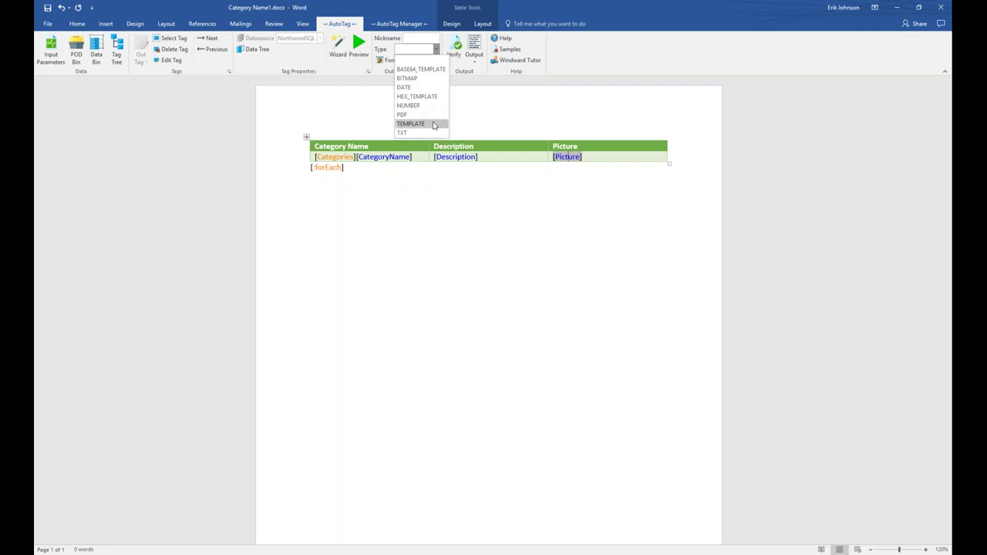
click(414, 80)
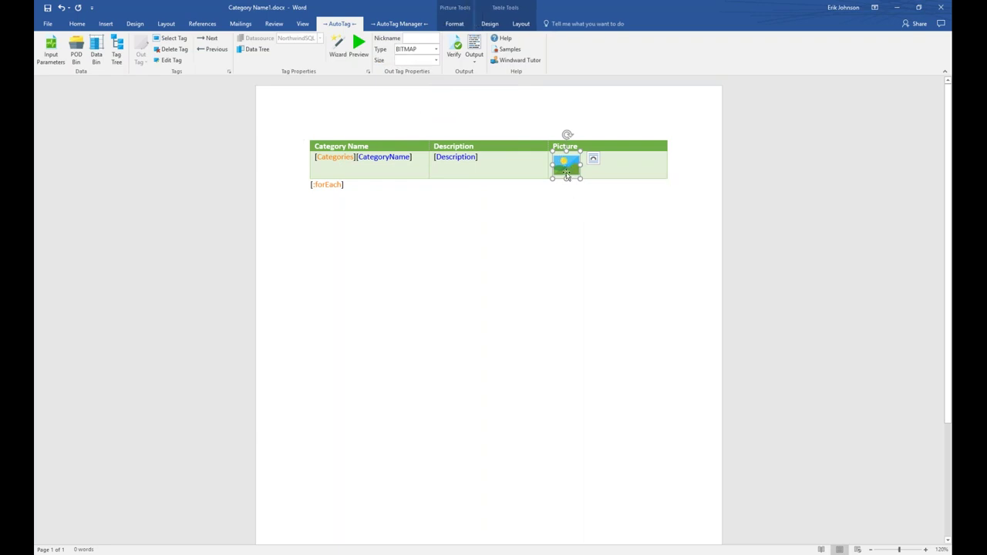
Step: Size the picture to specified-width and preview the tag's returned category photo
click(437, 61)
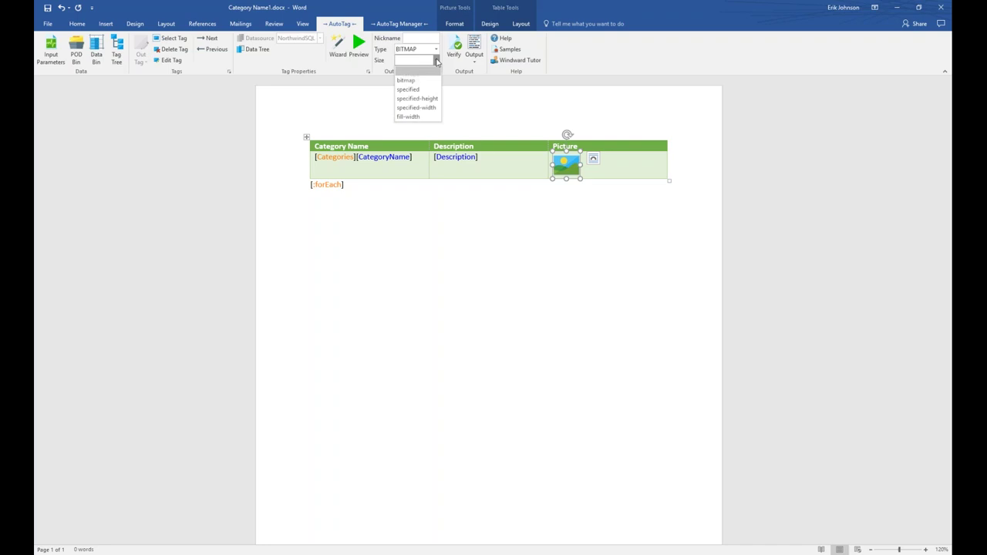
click(416, 108)
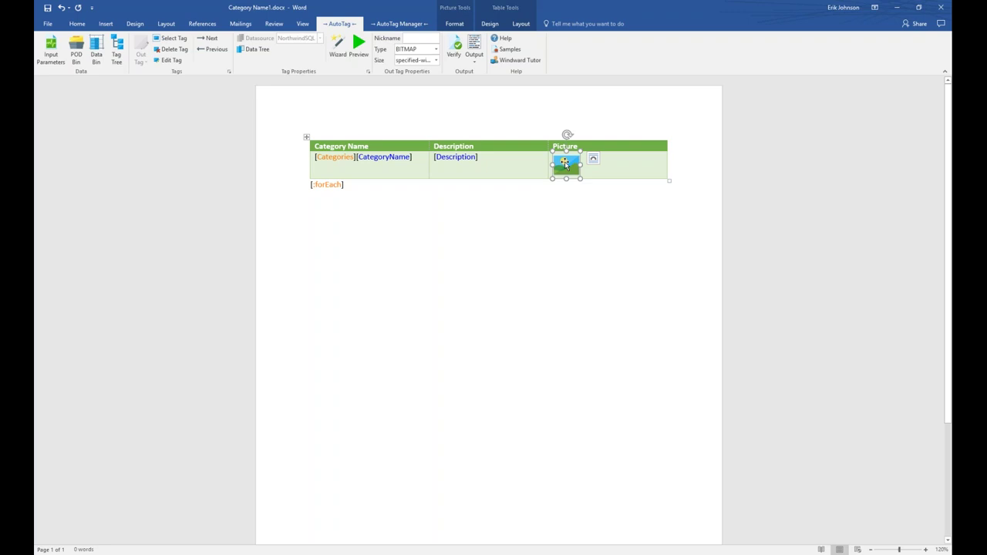
click(357, 42)
drag(469, 46, 490, 232)
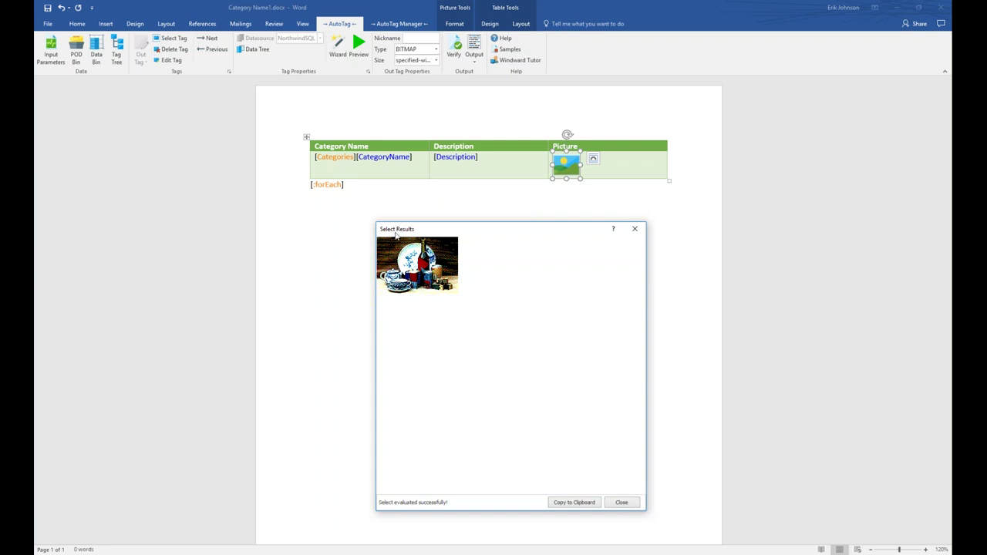
click(617, 502)
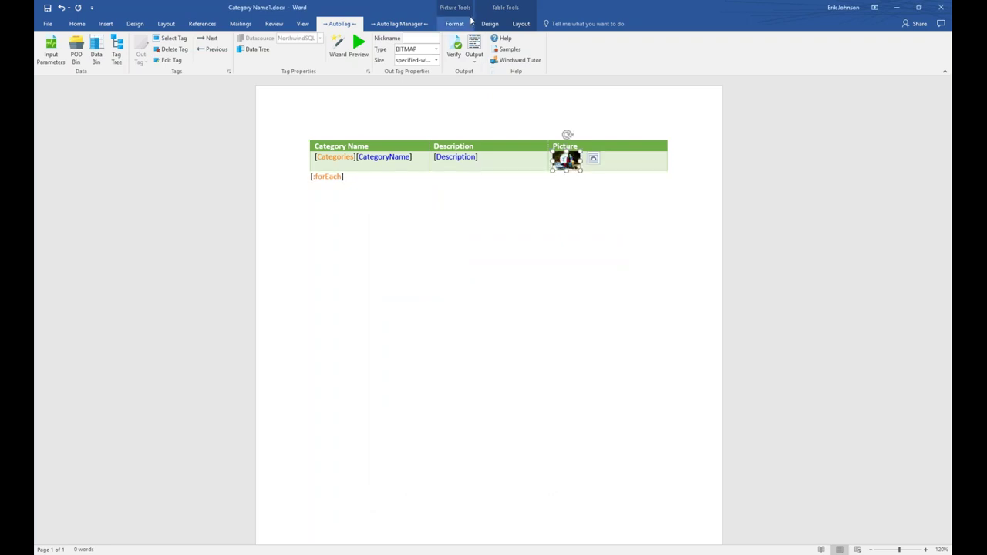
Step: Regenerate the report with category photos, review it beside the template, then close it
click(473, 44)
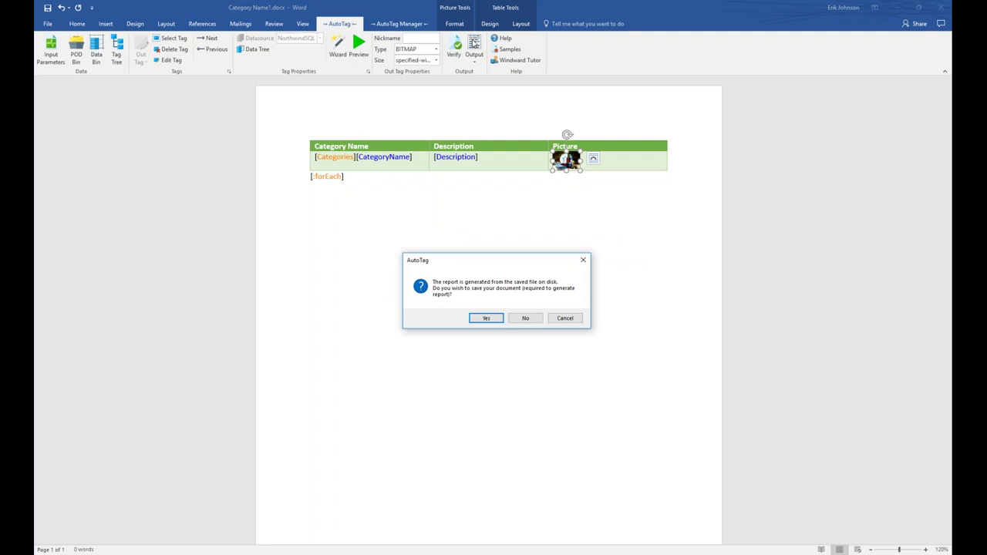
click(498, 320)
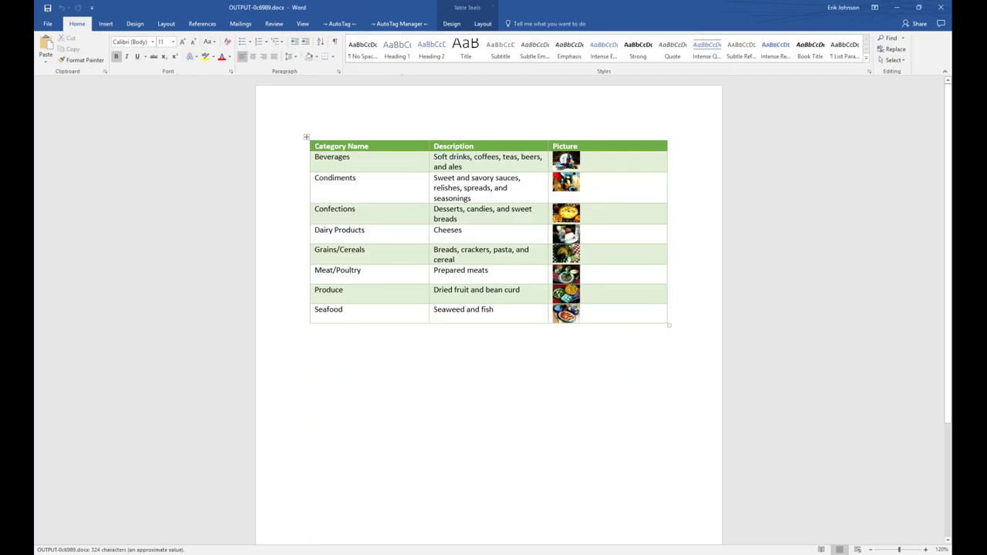
key(super+Right)
key(Return)
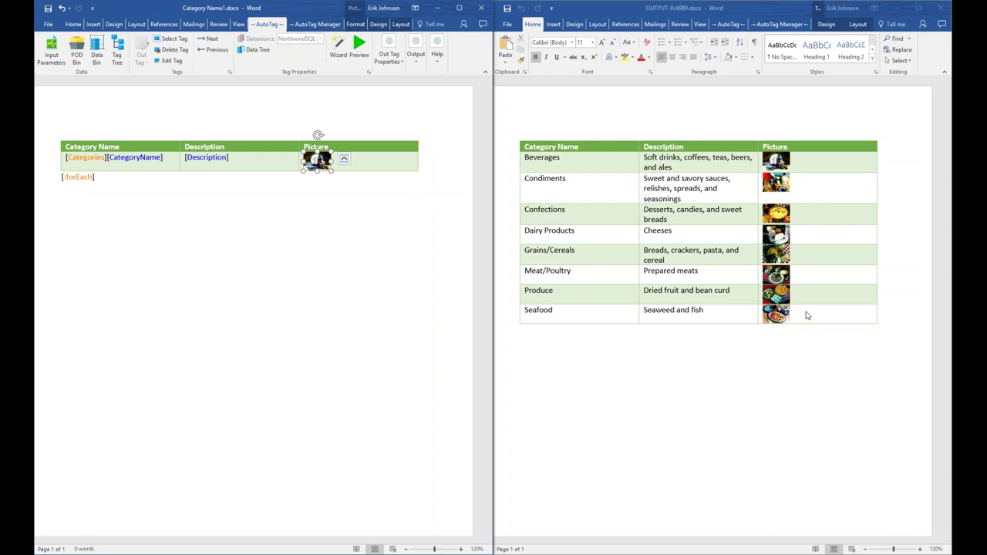
click(941, 8)
Step: Maximize the template and type 'Add XML table to view' below the [:forEach] tag
click(459, 8)
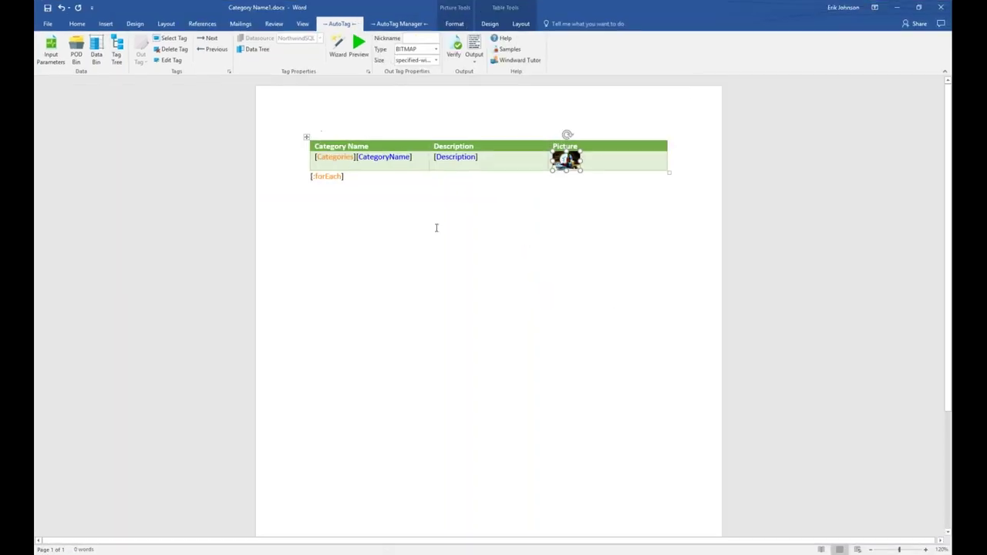
click(310, 210)
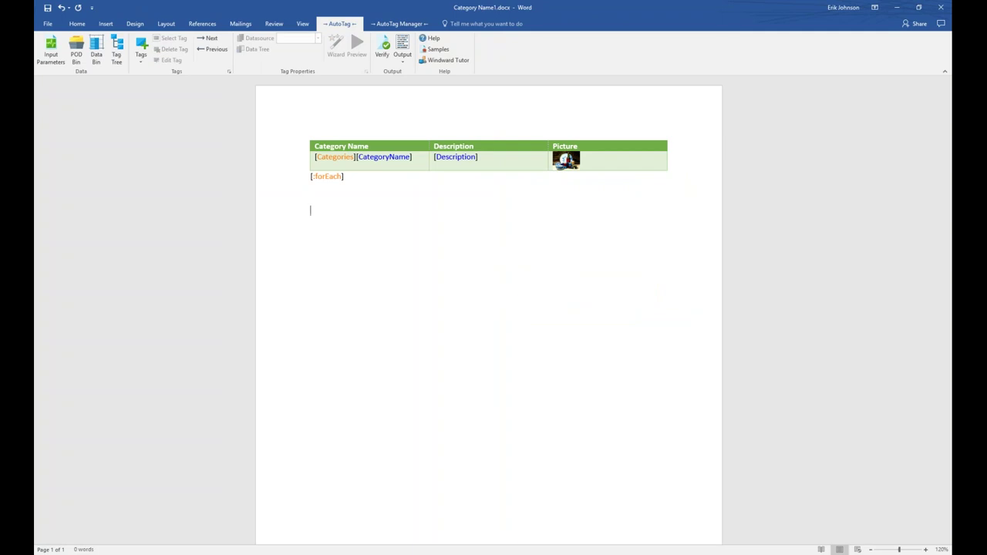
text(Add XML table to view)
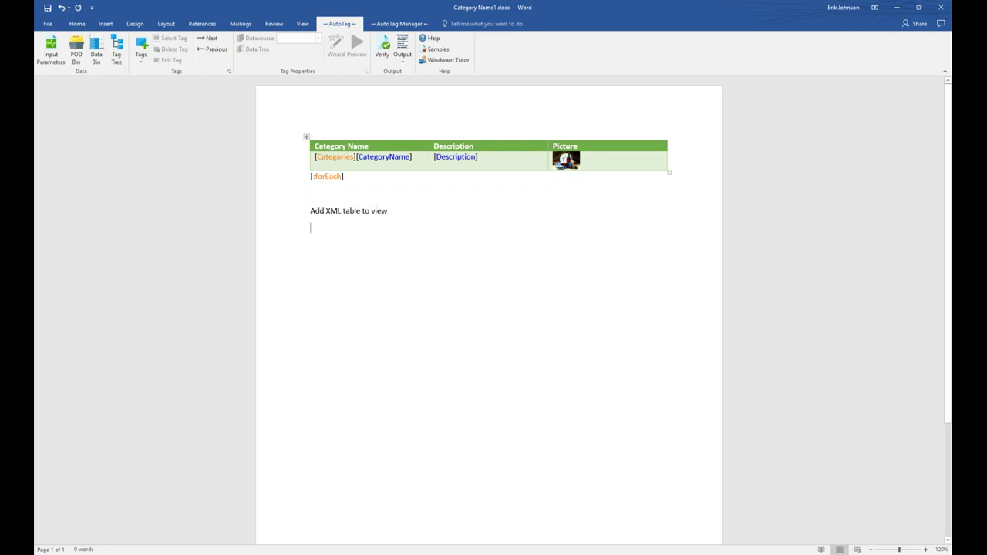
Step: Open the Data Sources connection editor from the AutoTag Manager tab
click(409, 25)
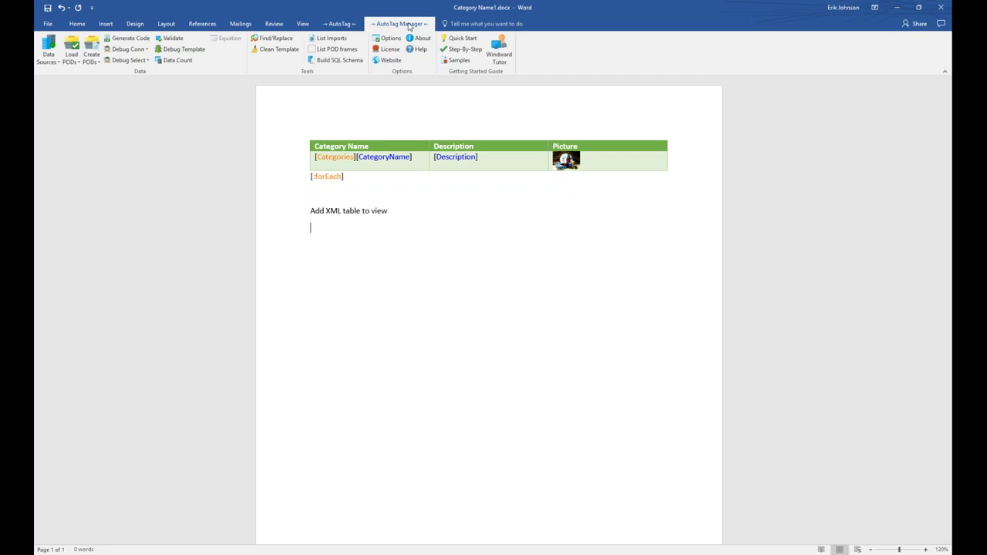
click(53, 52)
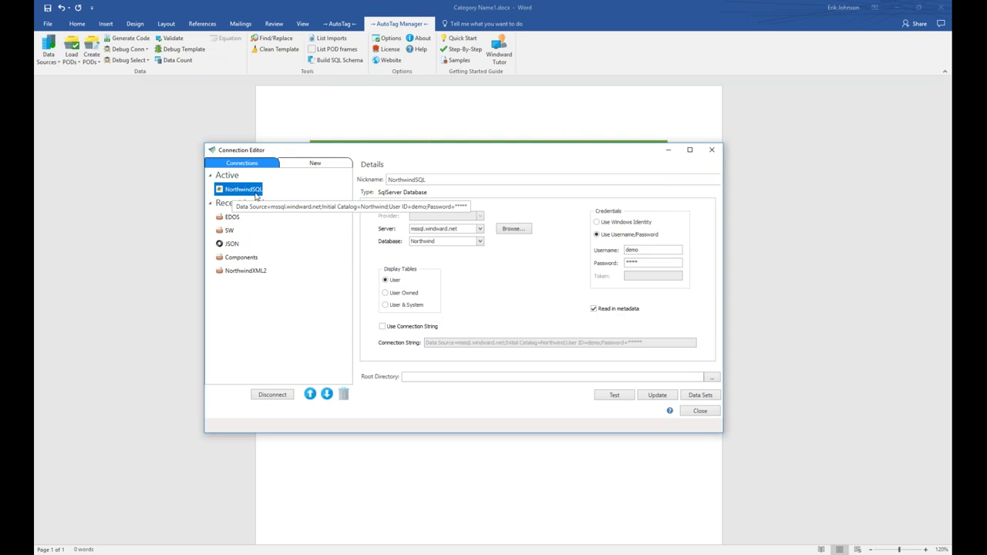
Step: Start a new XML (XPath 2.0) datasource nicknamed NorthwindXML and browse for its file
click(317, 165)
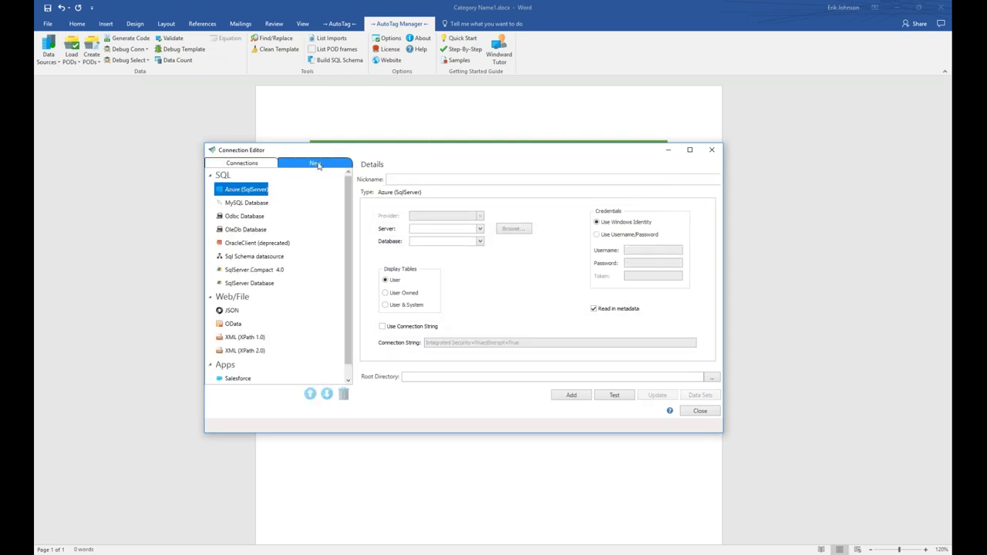
scroll(349, 293, down, 1)
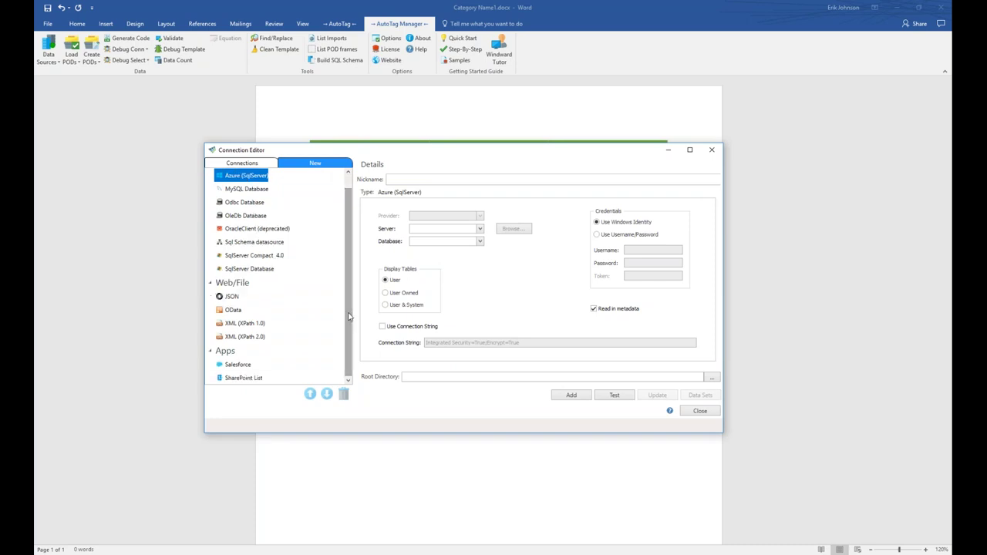
click(237, 339)
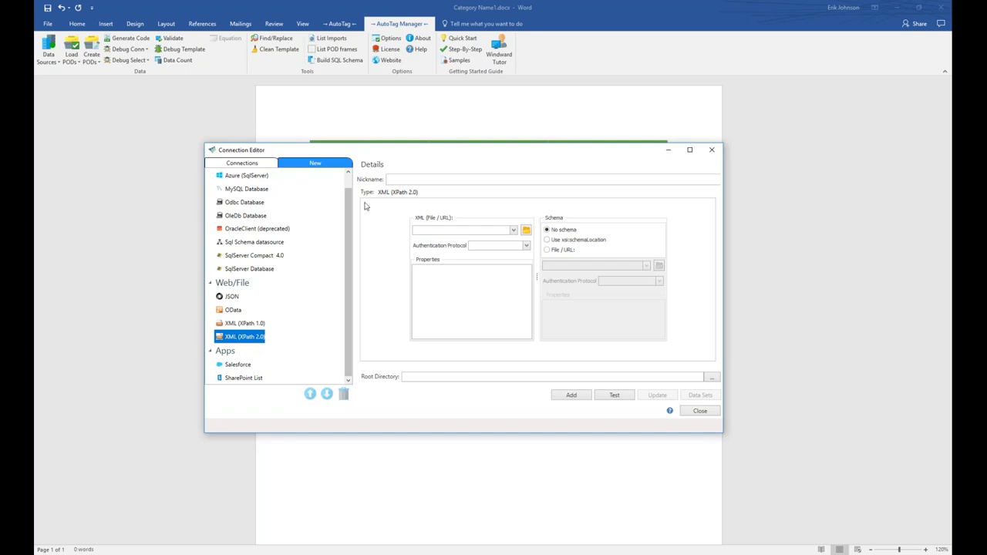
click(405, 181)
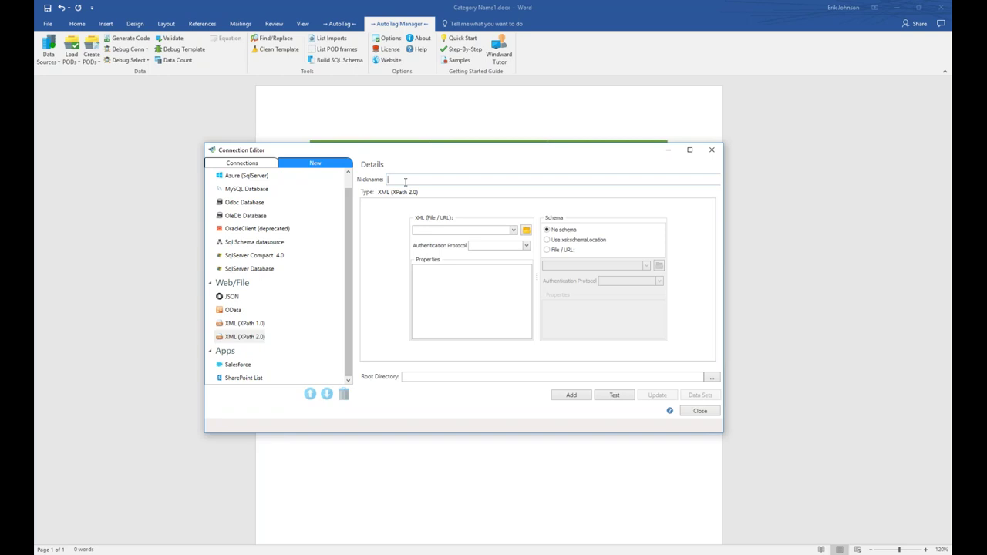
text(NorthwindXML)
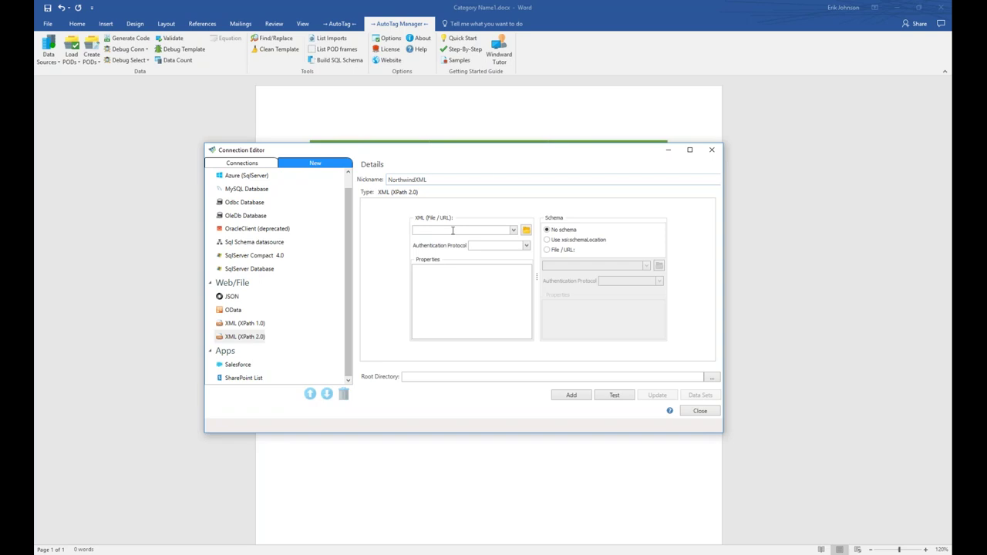
click(526, 231)
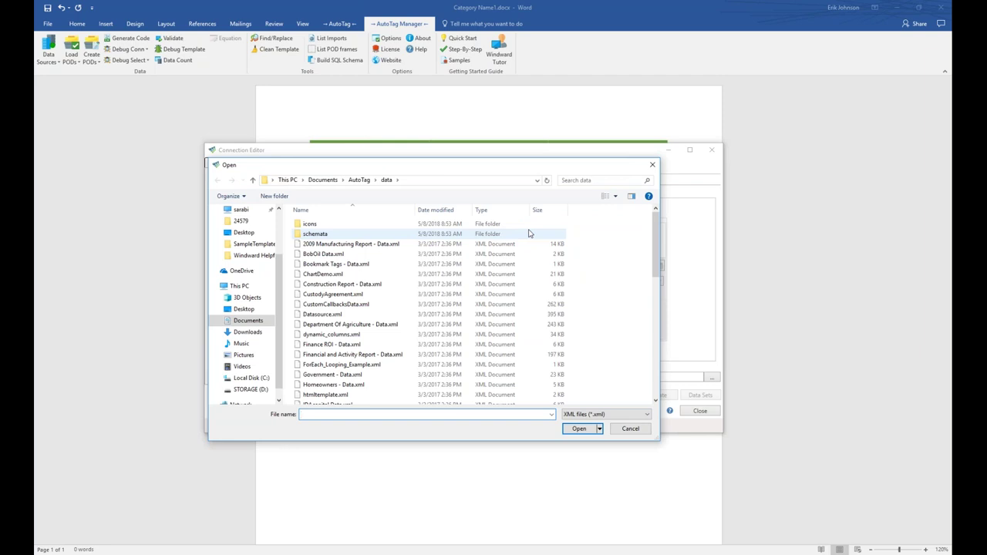
Step: In the Open dialog, browse to the Documents › AutoTag › templates folder
drag(489, 165, 506, 152)
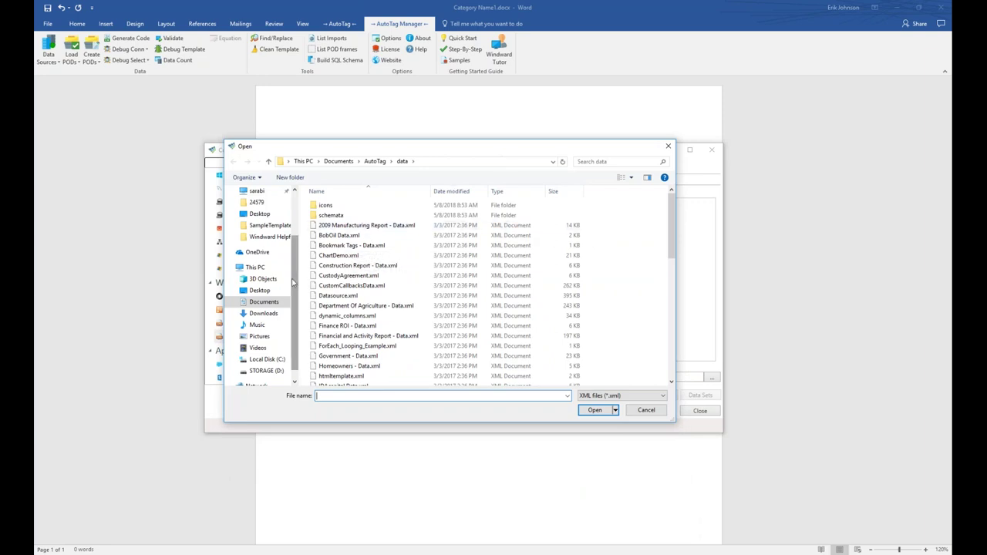
scroll(300, 232, up, 2)
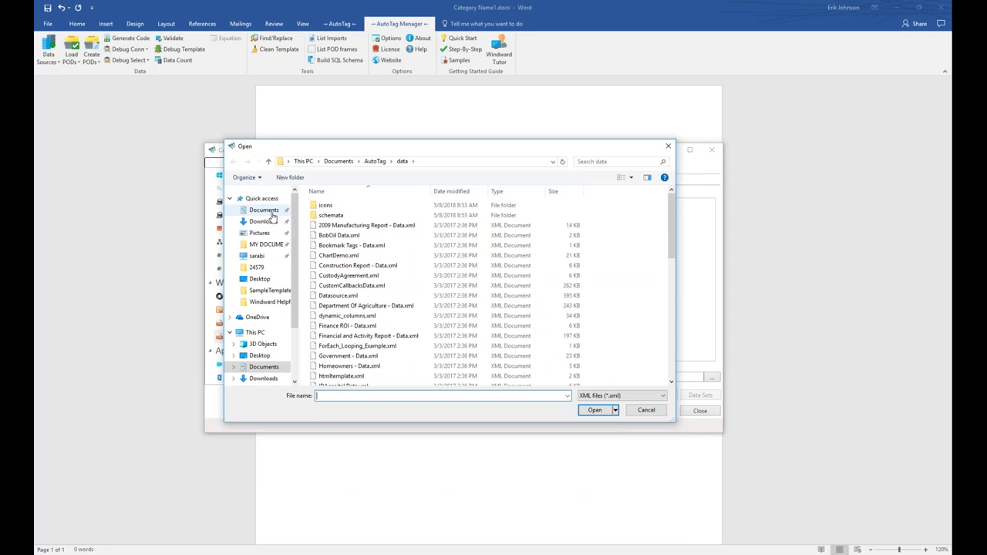
click(266, 210)
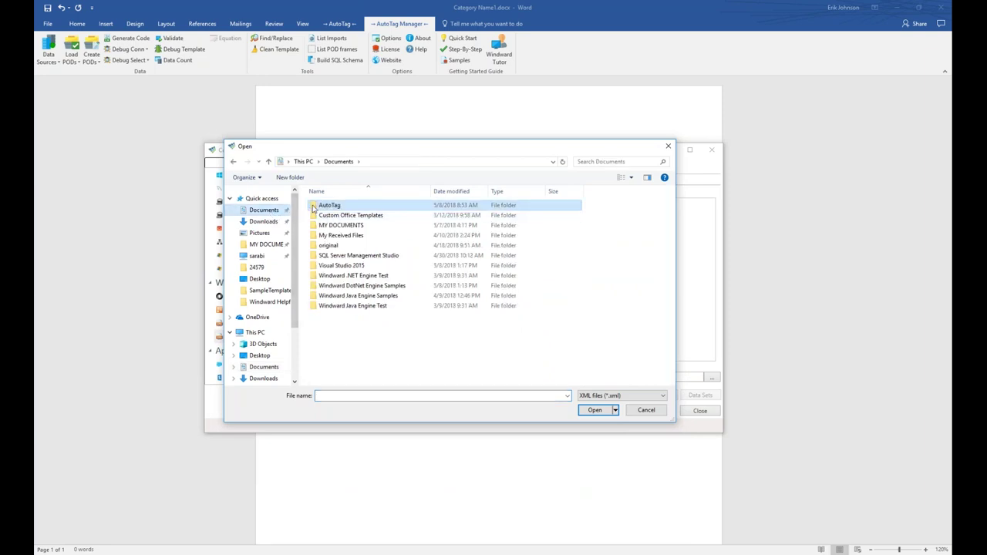
double_click(313, 208)
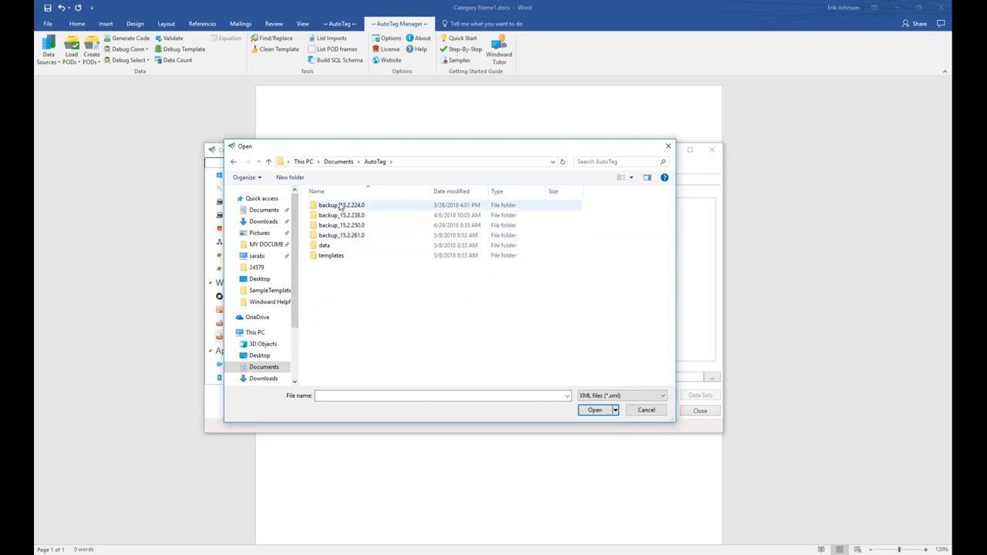
click(315, 260)
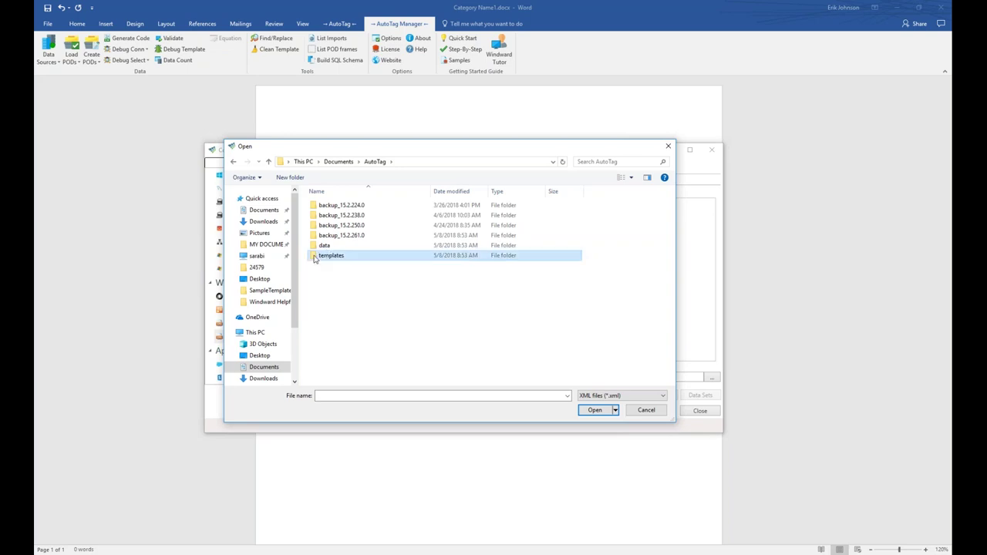
double_click(314, 259)
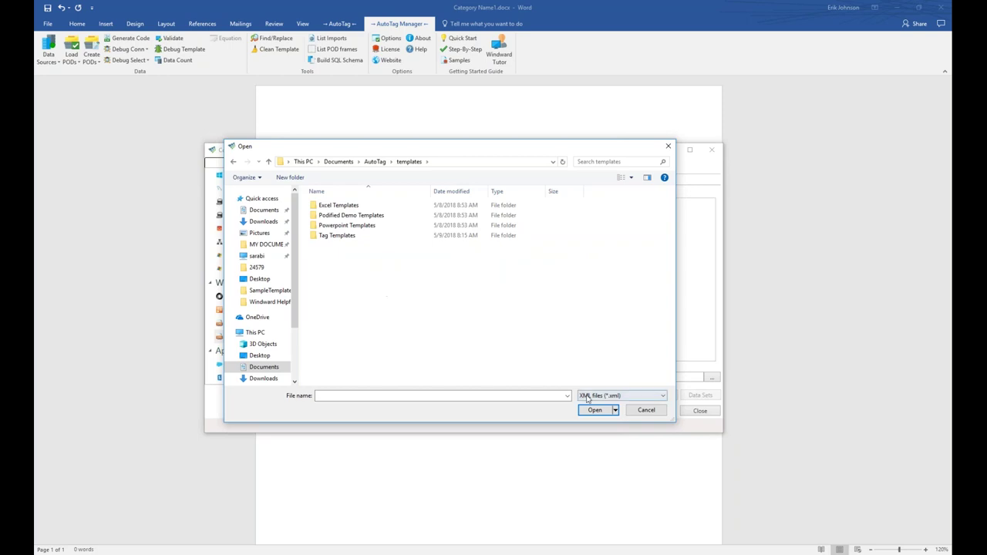
Step: Change the file type filter from XML to All files (*.*) to list the template documents
click(662, 396)
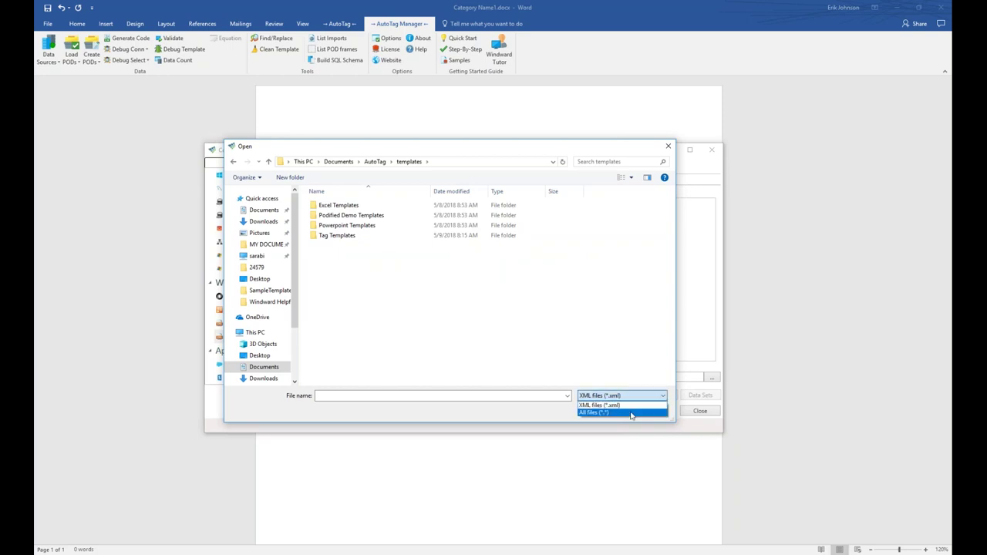
click(631, 413)
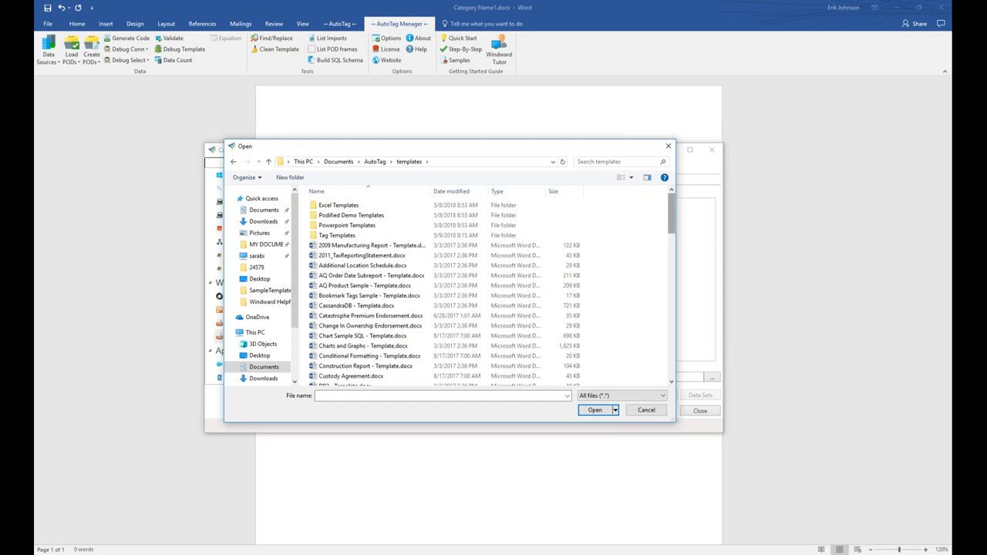
drag(672, 202, 672, 205)
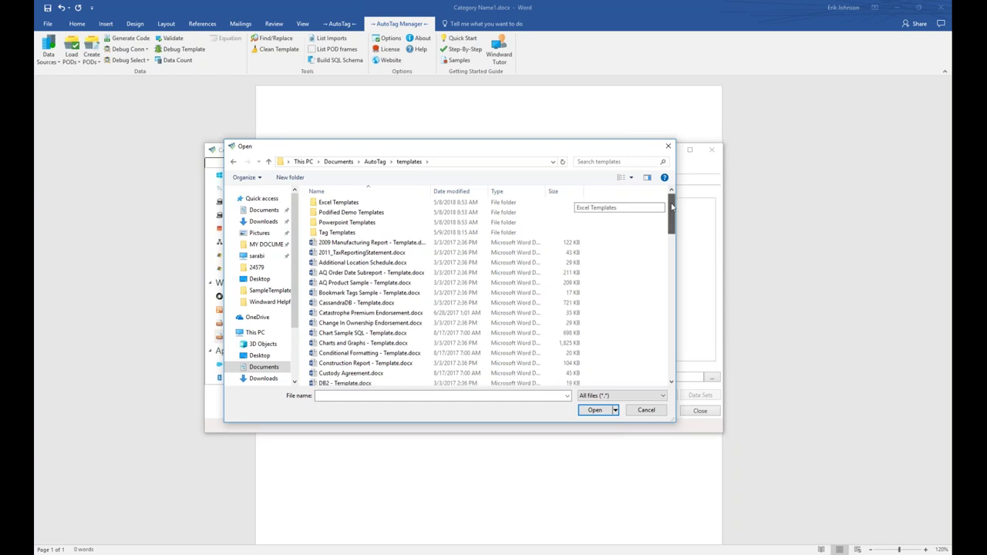
drag(672, 207, 658, 189)
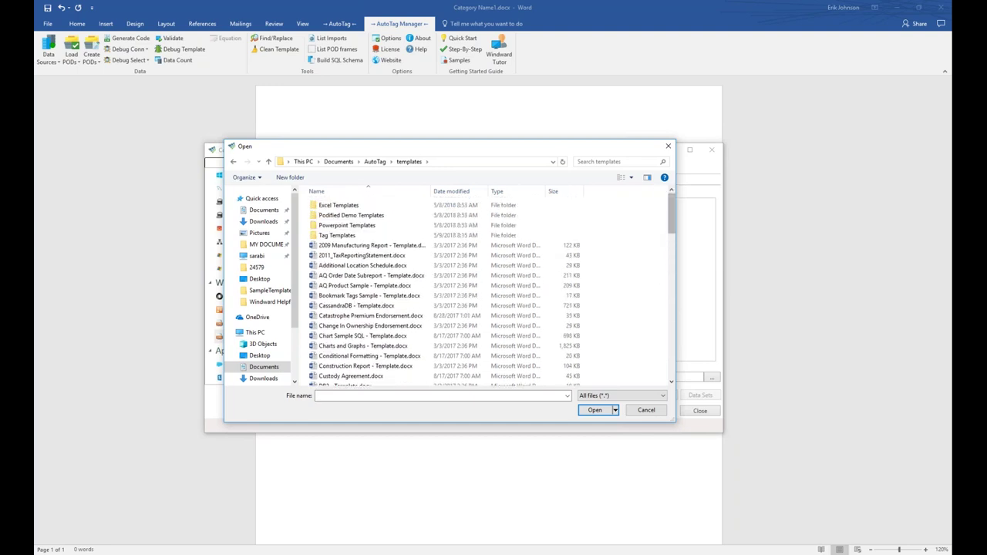
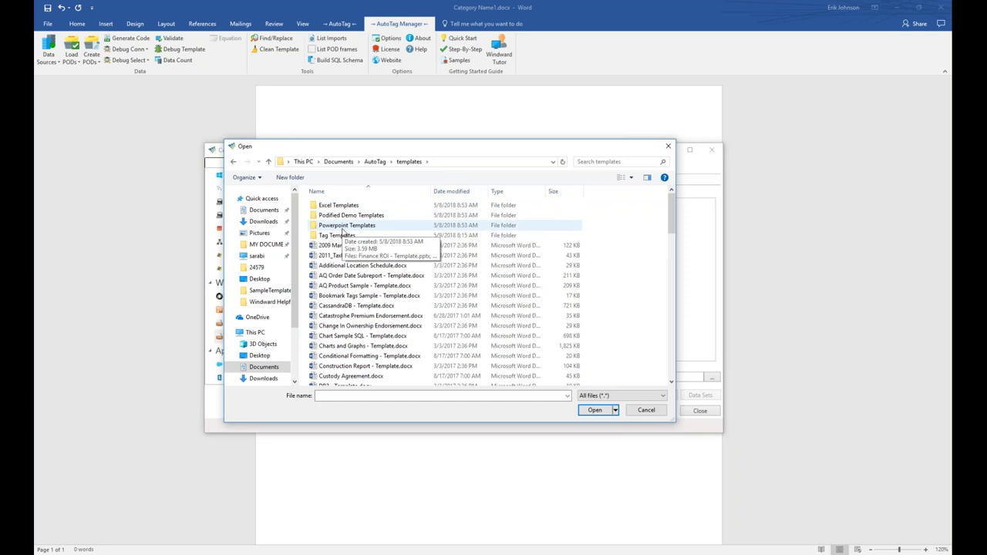
Step: Point the NorthwindXML connection at Northwind - Data.xml in the AutoTag data folder, filtering to XML files
click(646, 398)
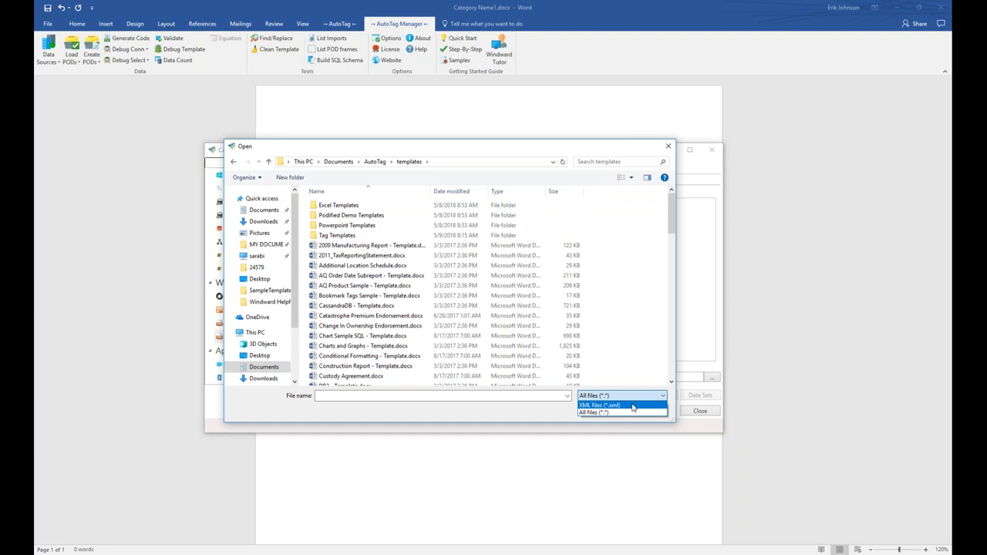
click(633, 407)
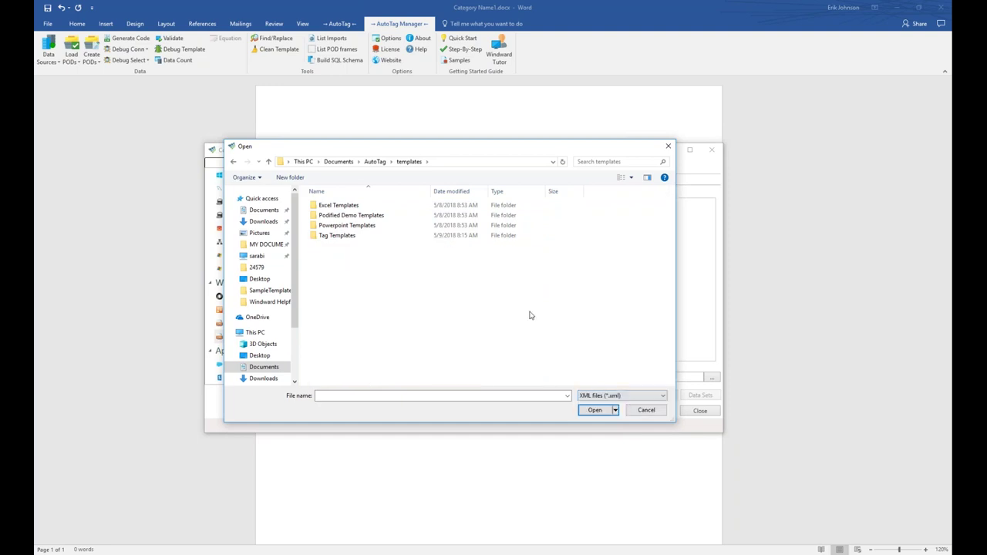
click(375, 163)
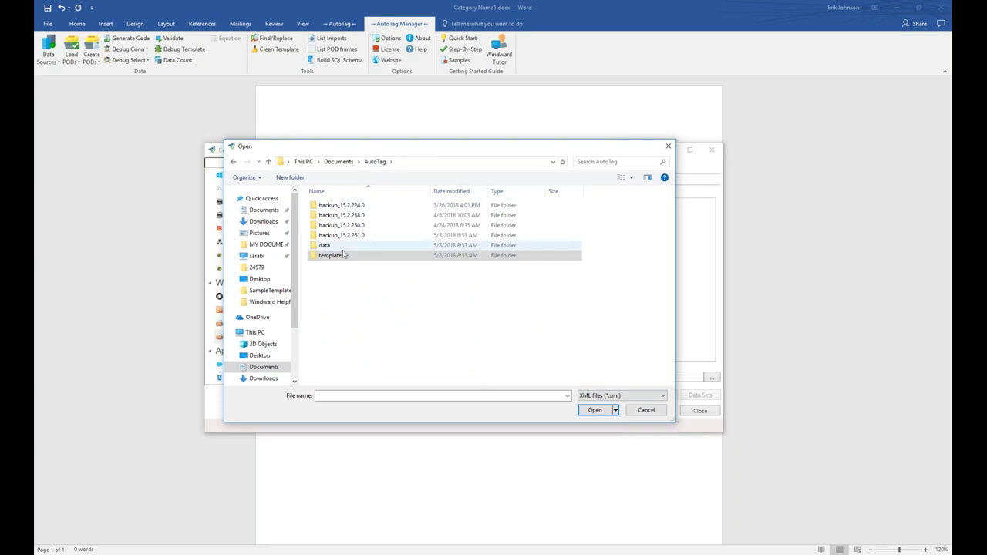
click(313, 247)
double_click(313, 247)
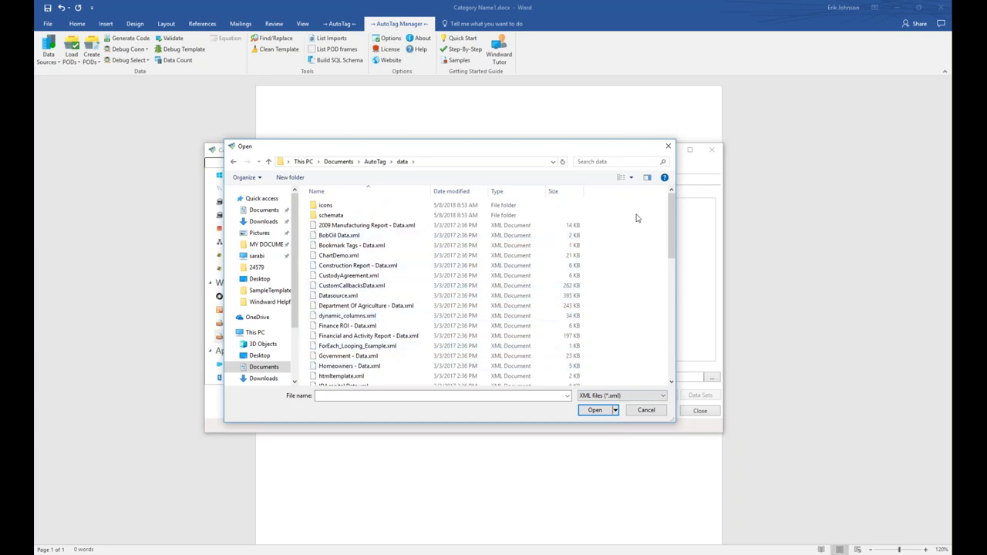
drag(672, 212, 679, 278)
click(351, 311)
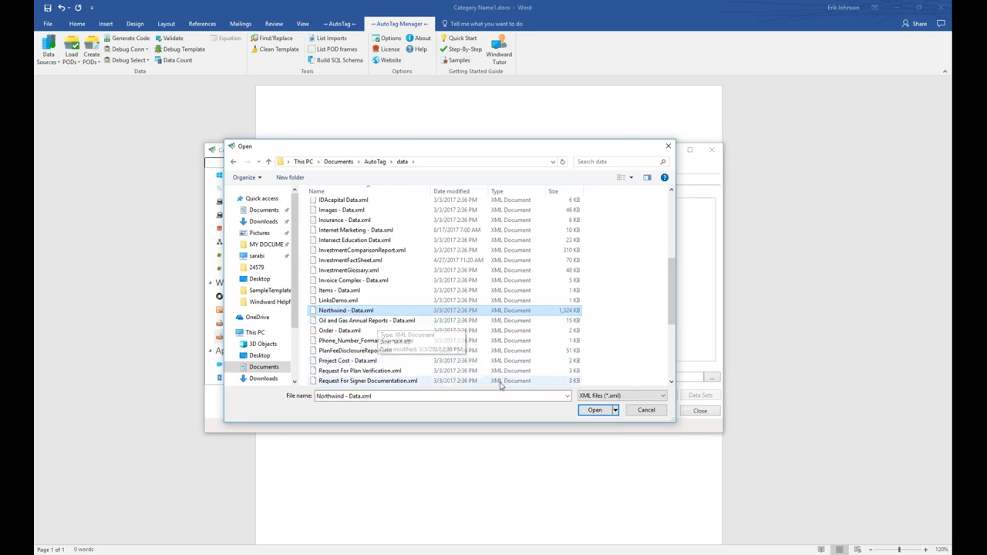
click(586, 411)
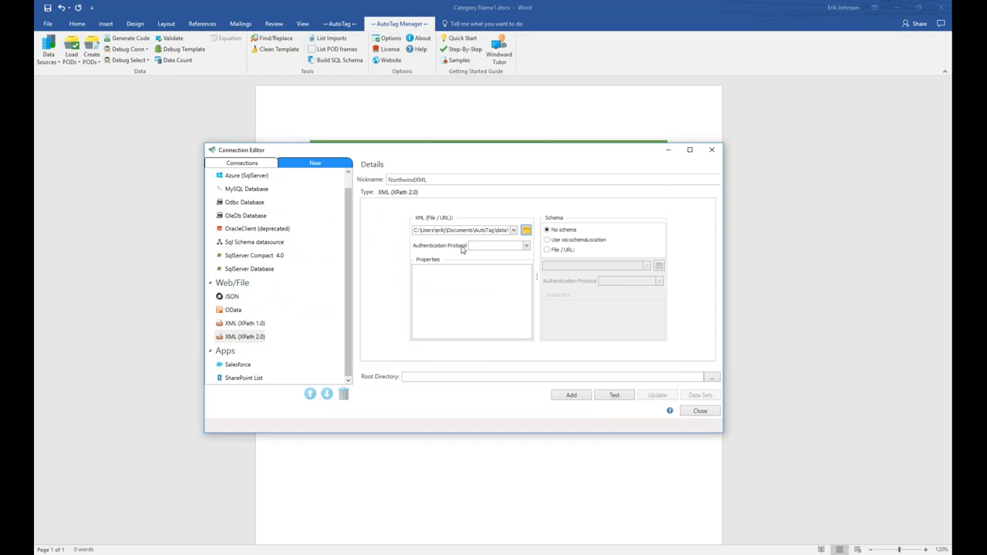
Step: Test the NorthwindXML connection and add it as an active data source
mouse_move(486, 247)
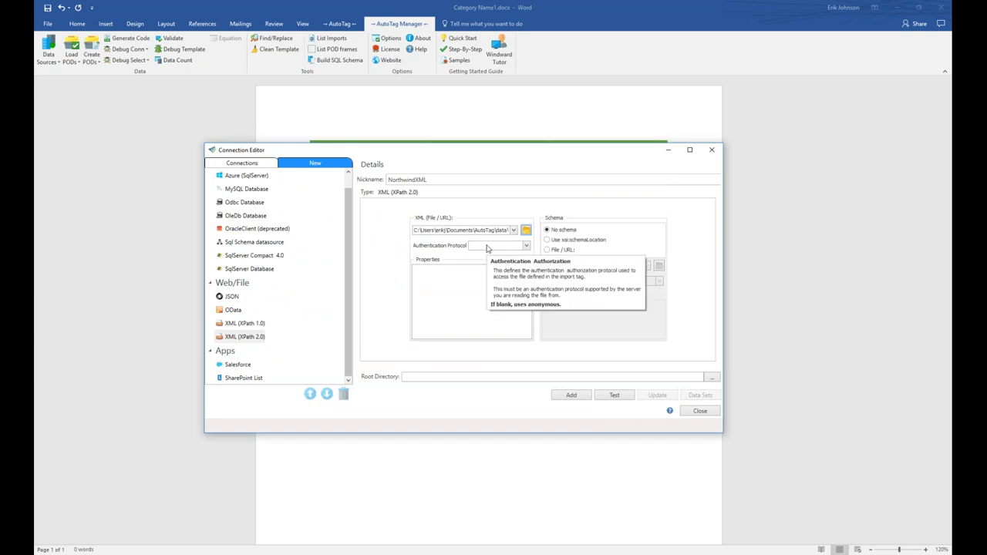
mouse_move(562, 239)
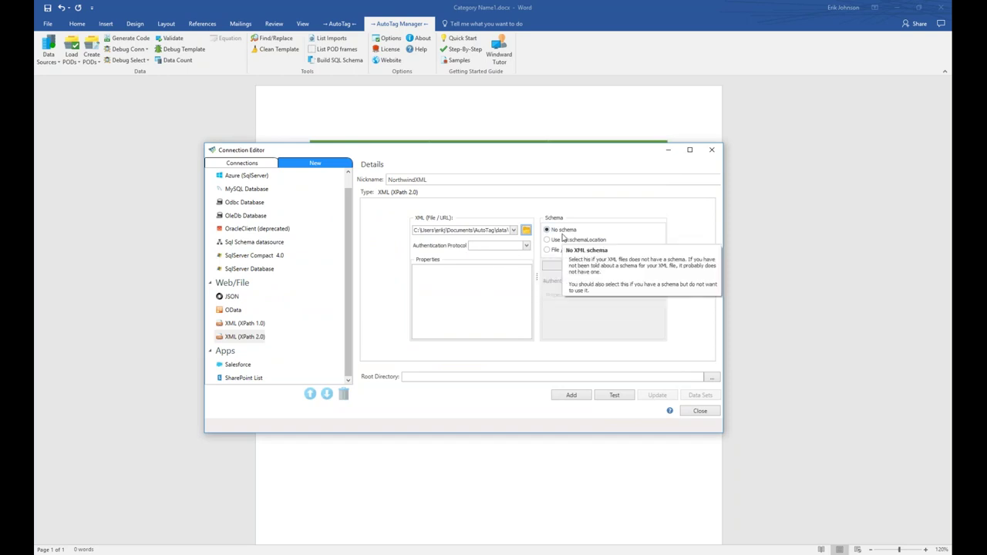
click(615, 395)
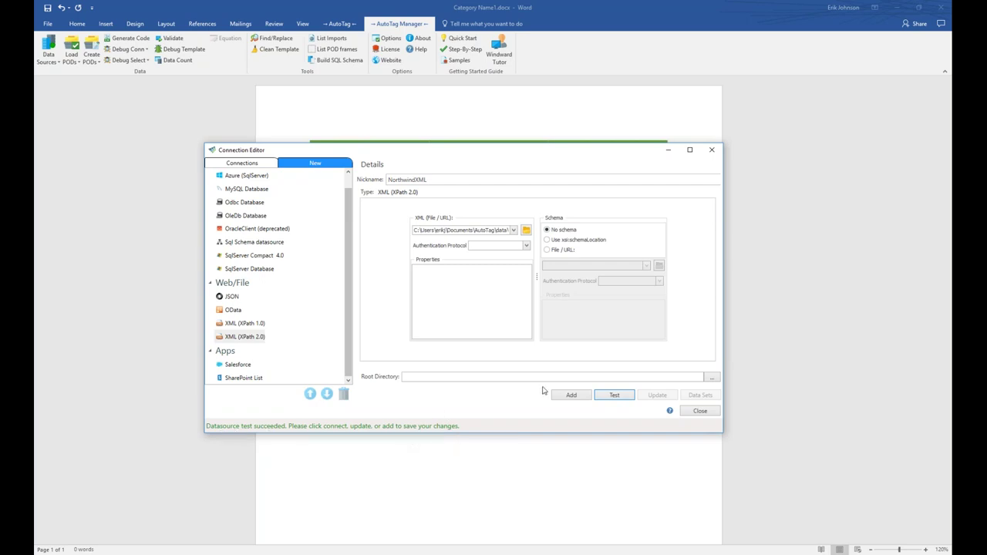
click(571, 395)
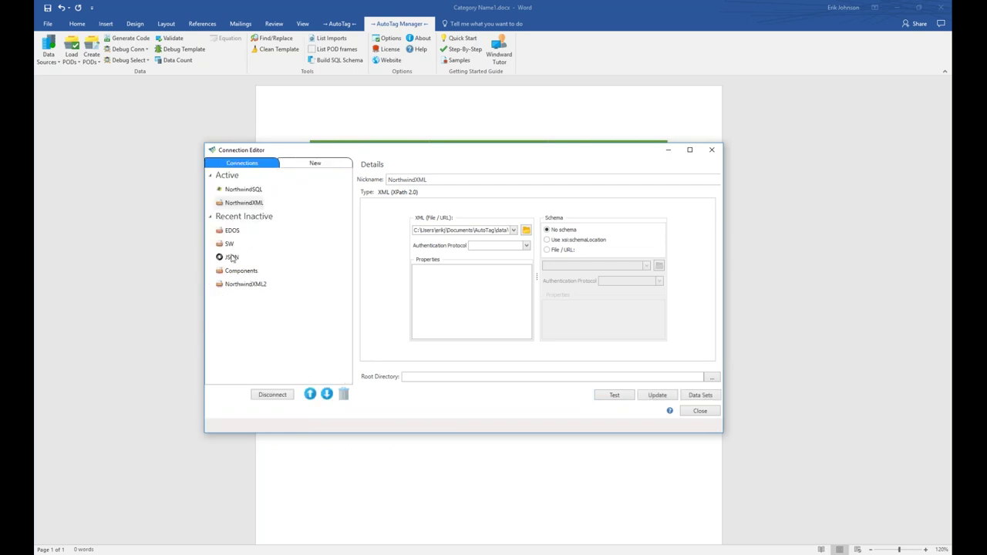
click(253, 204)
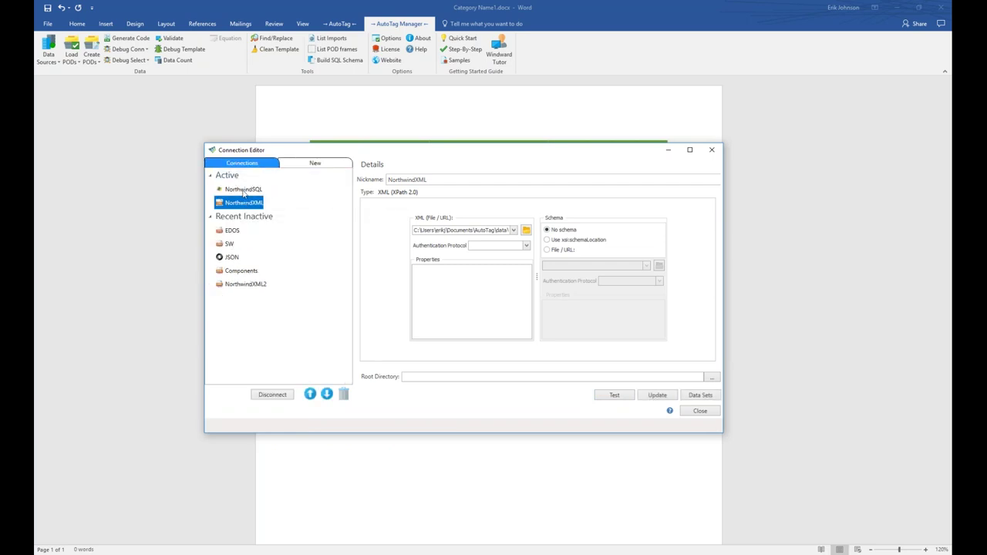
click(240, 190)
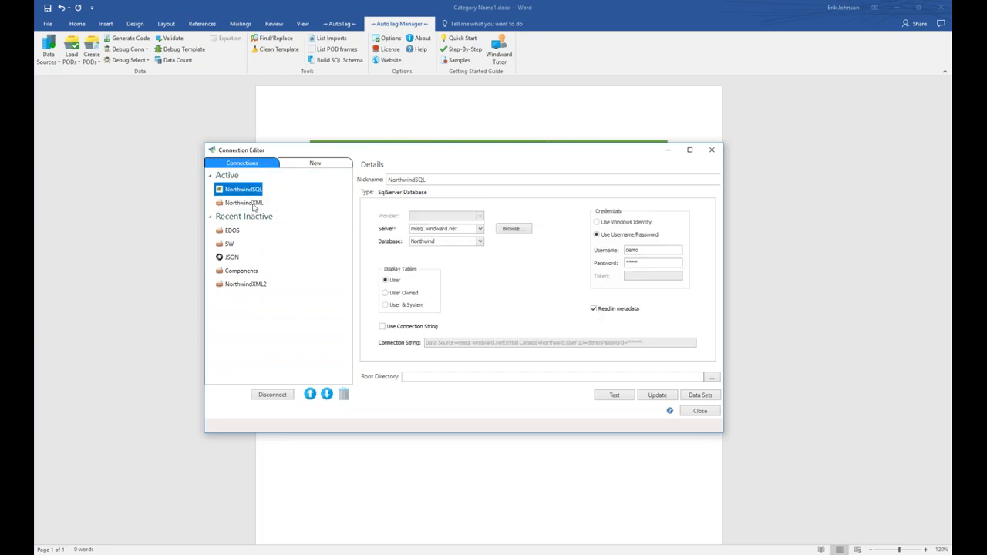
click(253, 206)
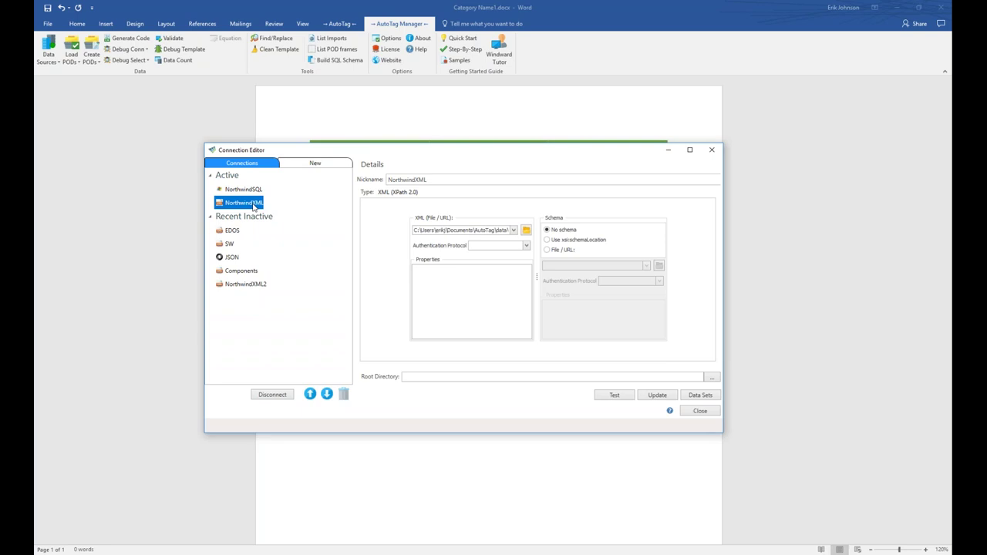
Step: Close the Connection Editor and collapse the SQL Tables and Views branches in the Data Bin
mouse_move(247, 192)
click(699, 411)
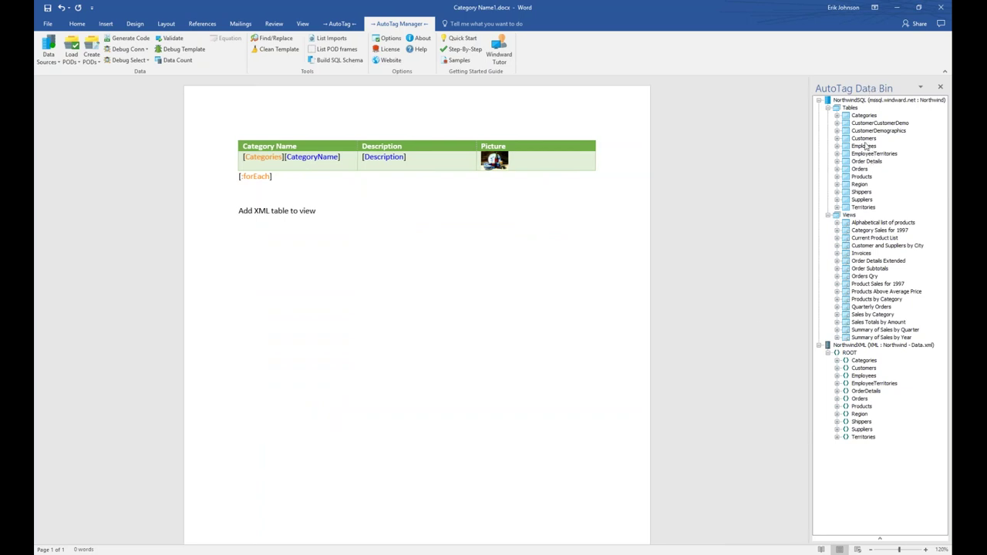
click(828, 109)
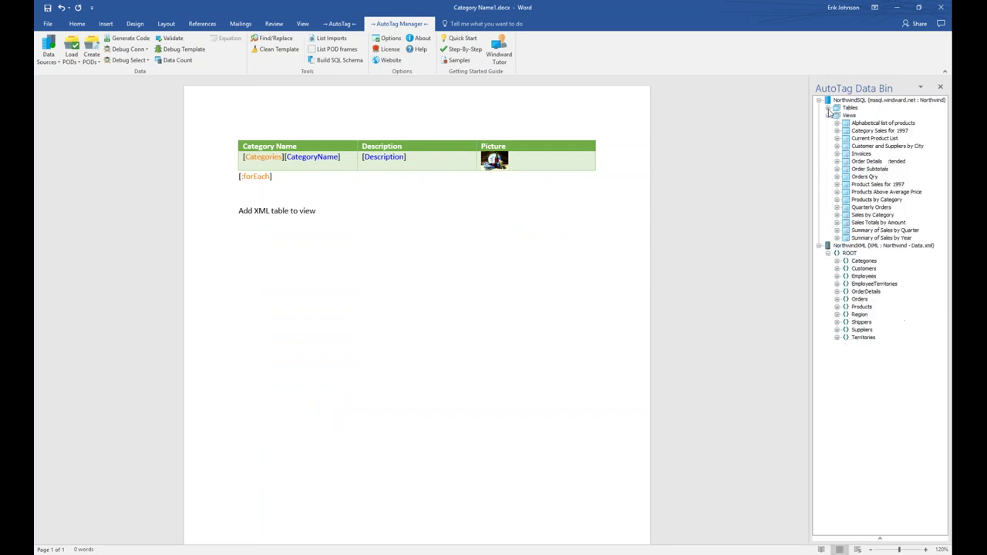
click(829, 116)
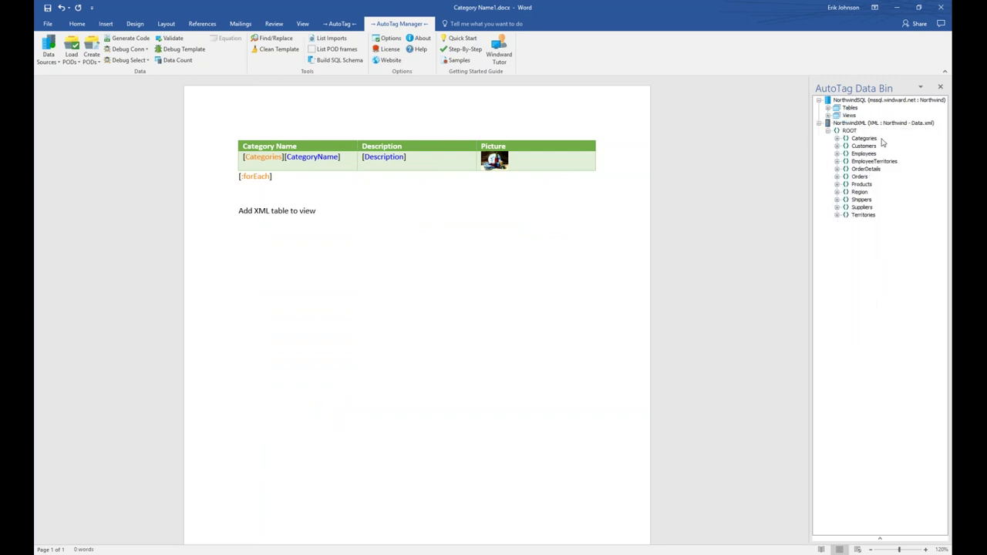
Step: Drag the XML Employees element into the document below 'Add XML table to view'
click(837, 154)
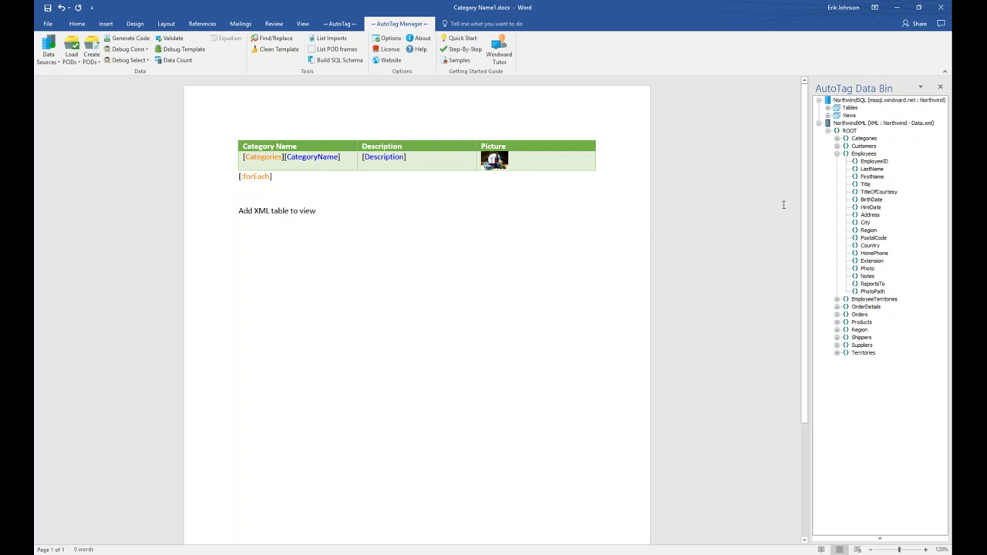
click(868, 154)
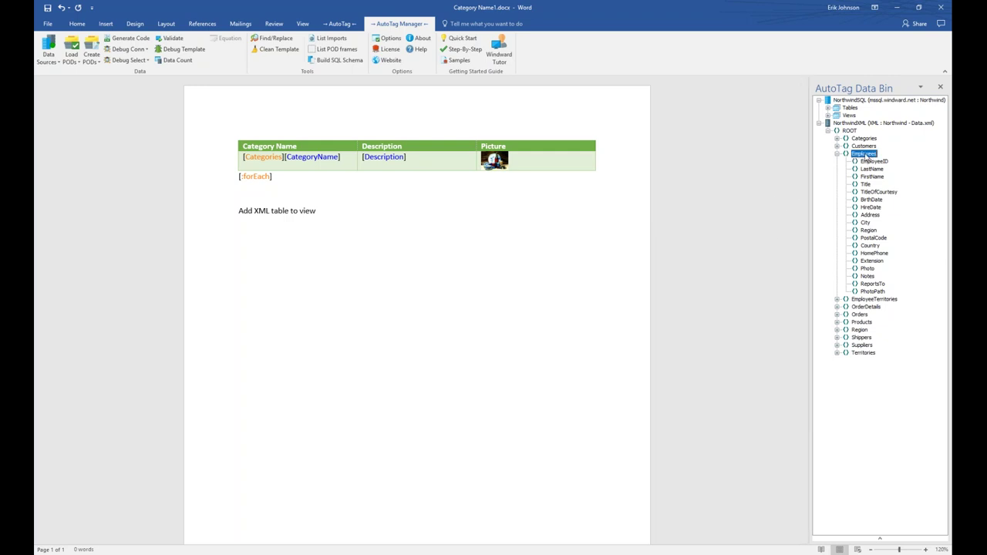
drag(867, 158, 334, 265)
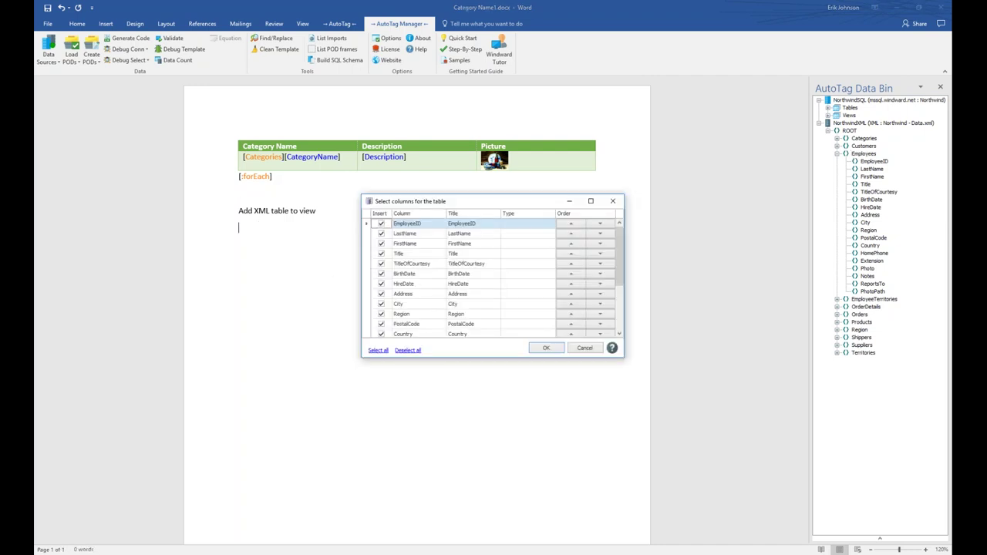
Step: Insert an Employees table with only FirstName, LastName, HireDate and Country columns, FirstName first
drag(490, 203, 381, 230)
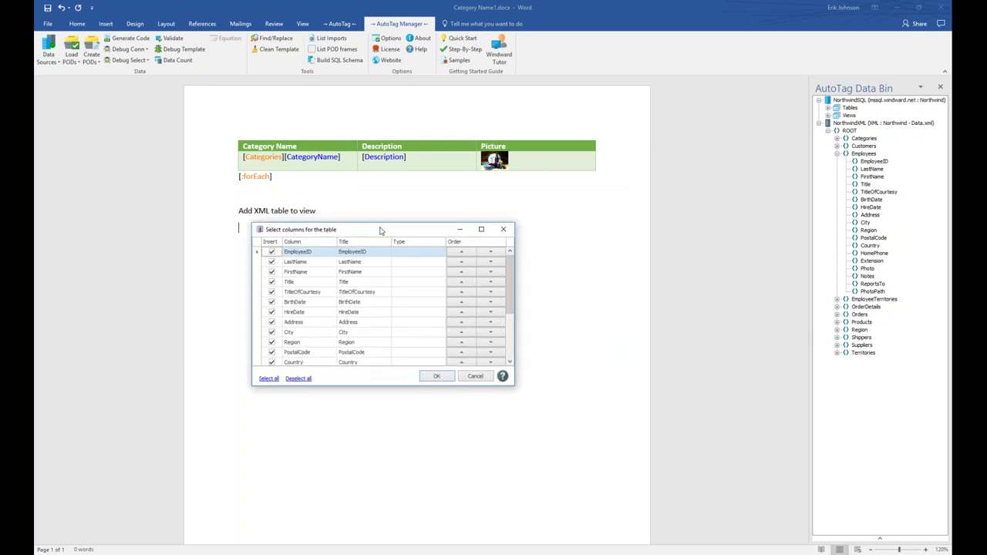
drag(514, 385, 703, 467)
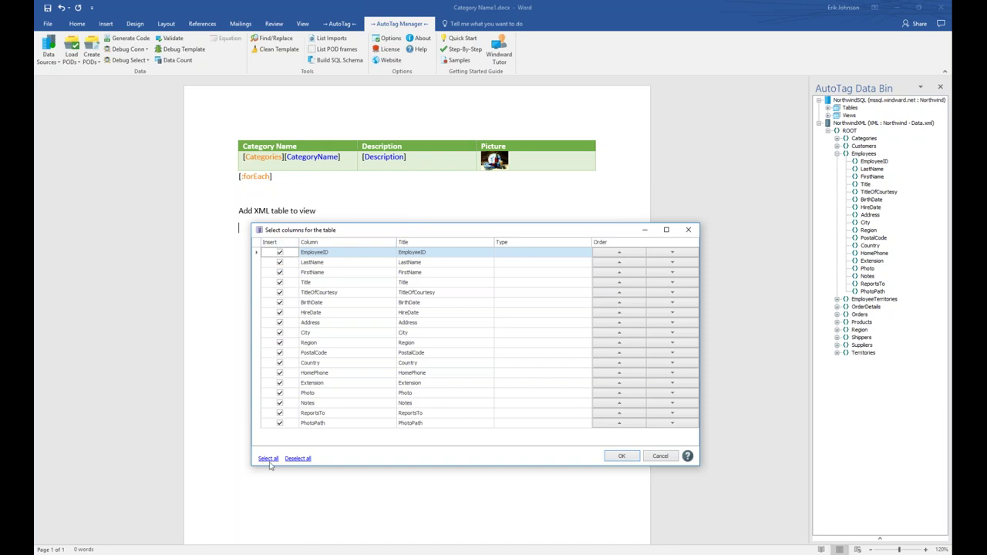
click(302, 460)
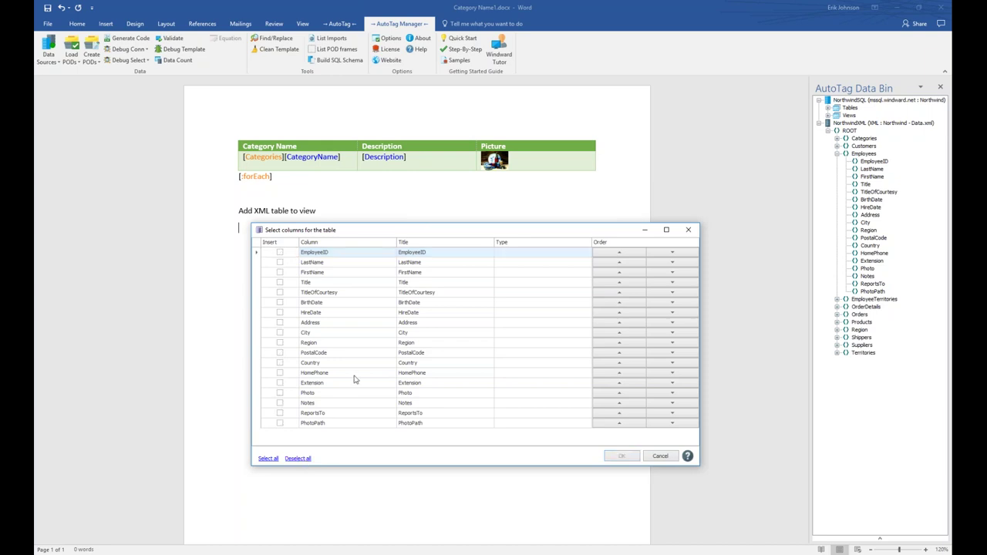
click(281, 274)
click(280, 263)
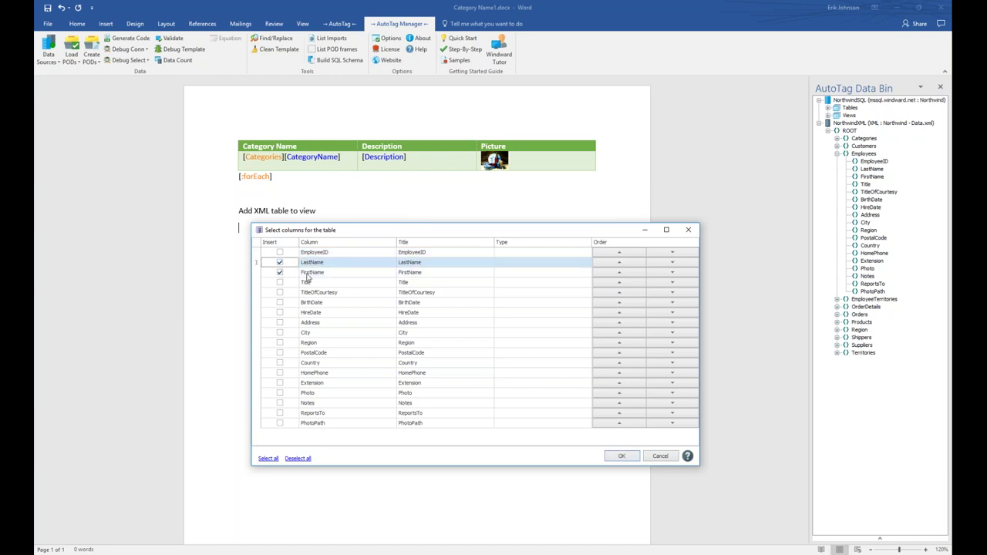
click(619, 273)
click(280, 313)
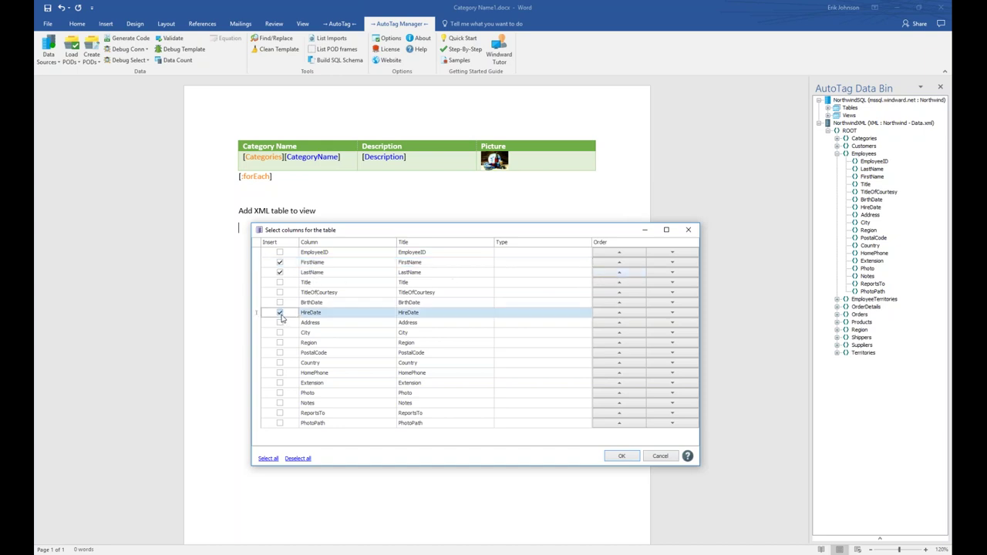
click(280, 364)
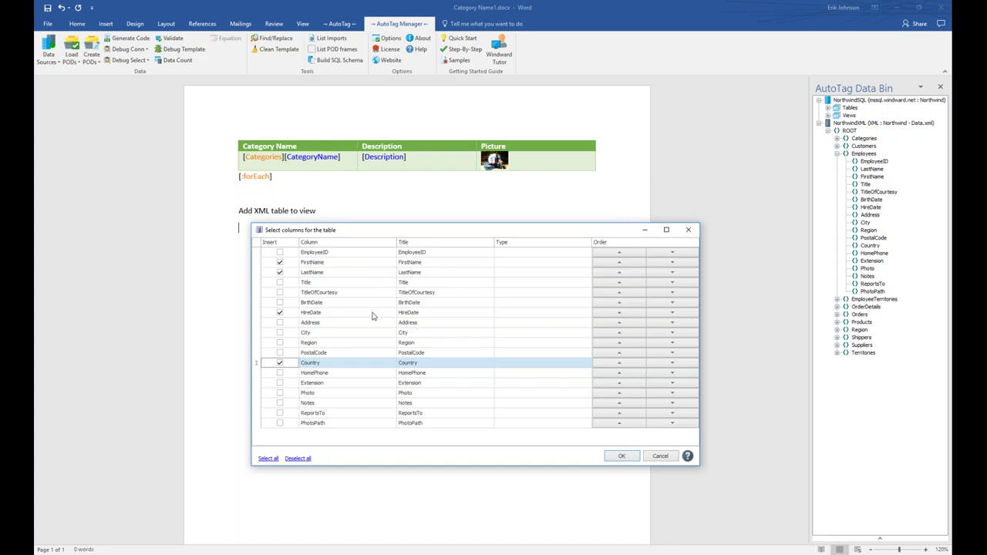
click(623, 456)
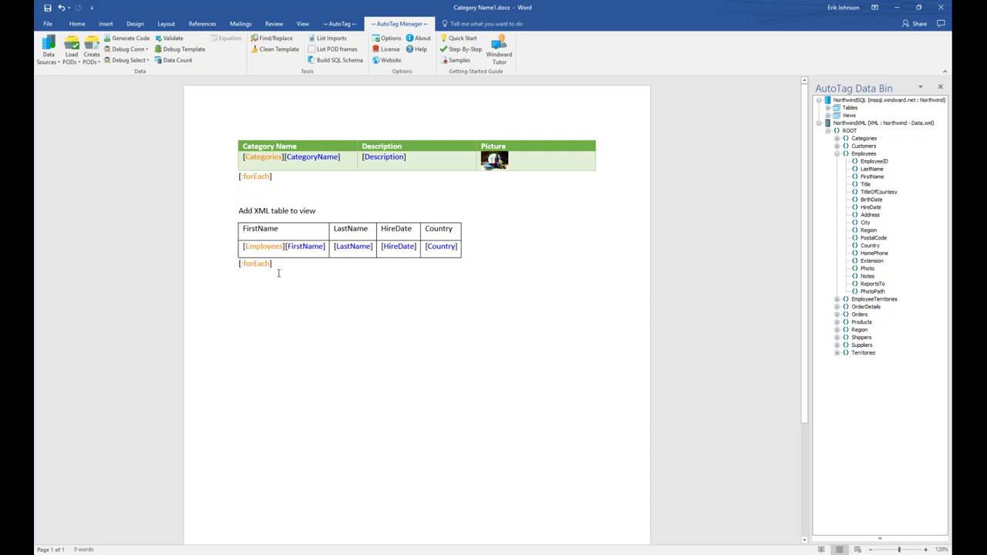
Step: Select the Employees forEach tag and show its AutoTag tag properties
click(258, 229)
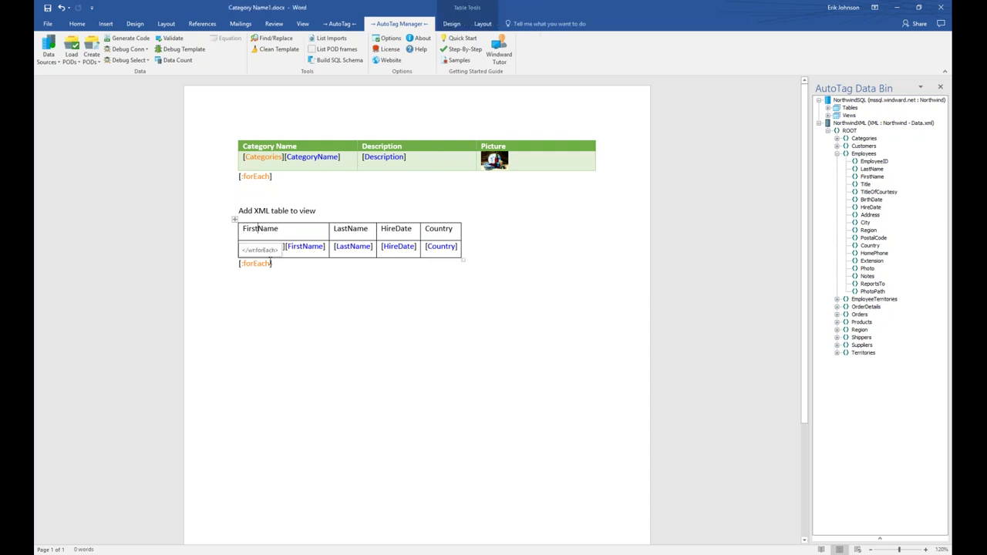
click(348, 228)
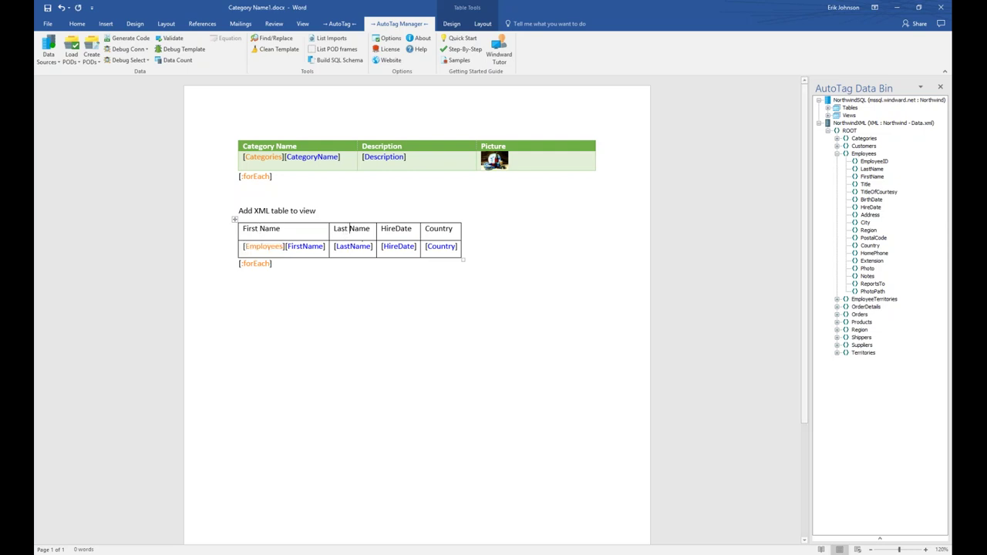
click(396, 229)
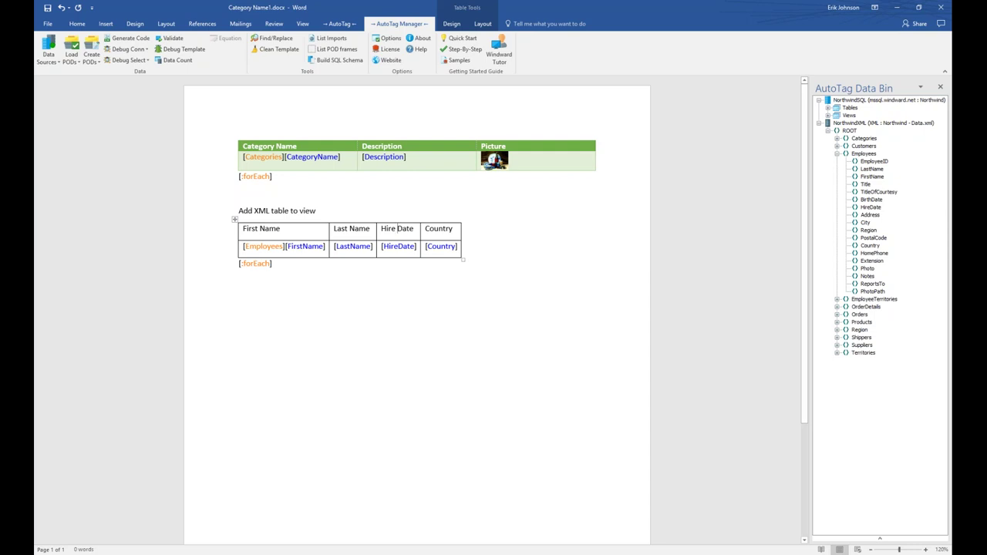
double_click(269, 247)
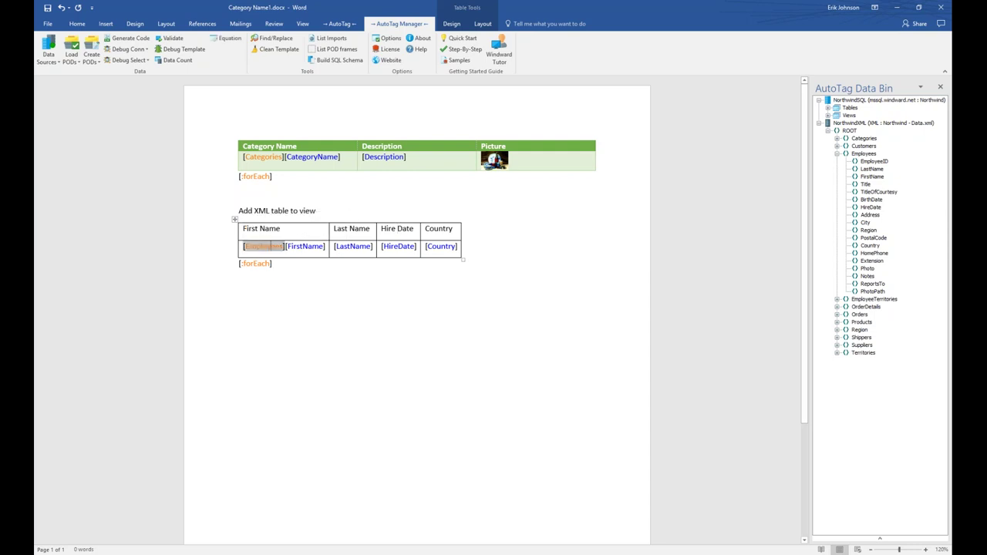
click(340, 23)
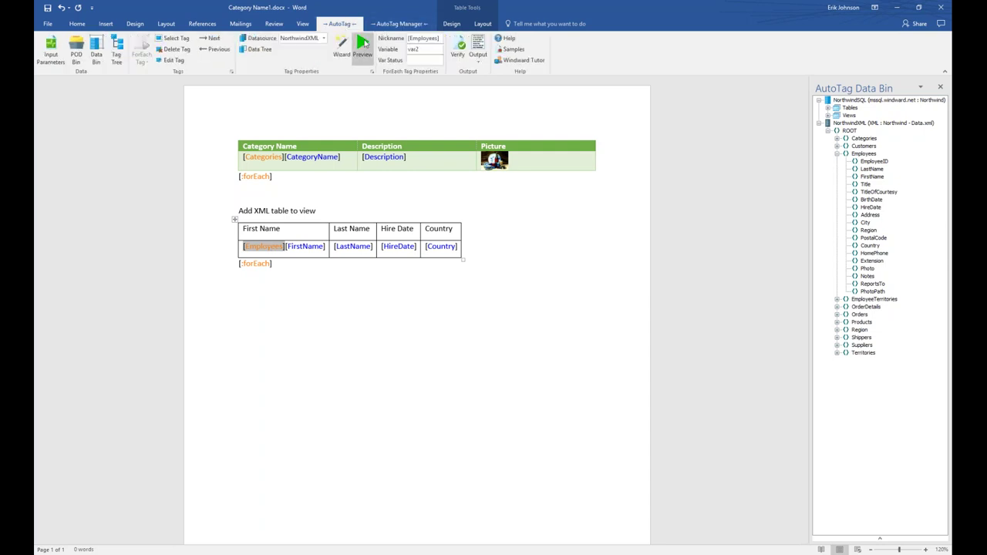
click(364, 44)
drag(447, 53, 447, 125)
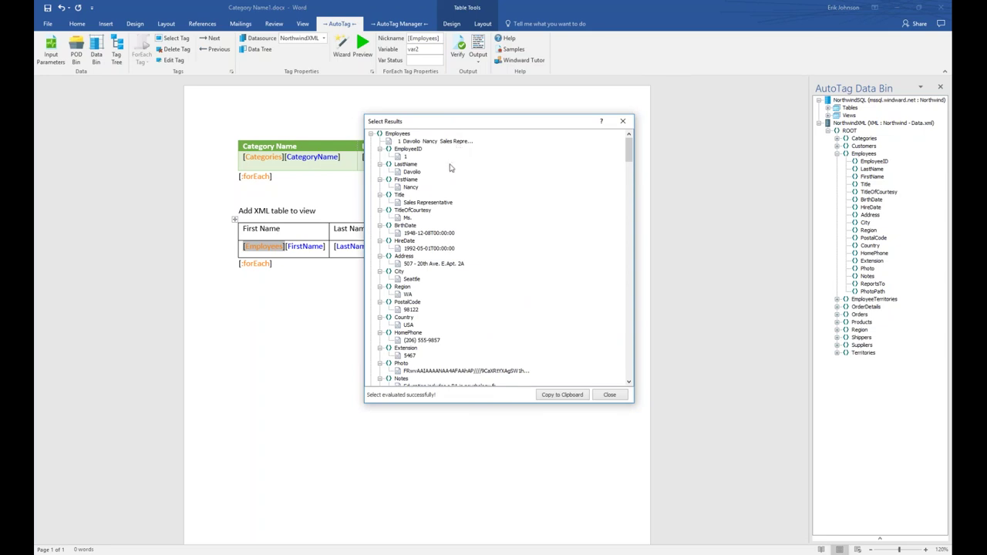
click(371, 134)
click(371, 141)
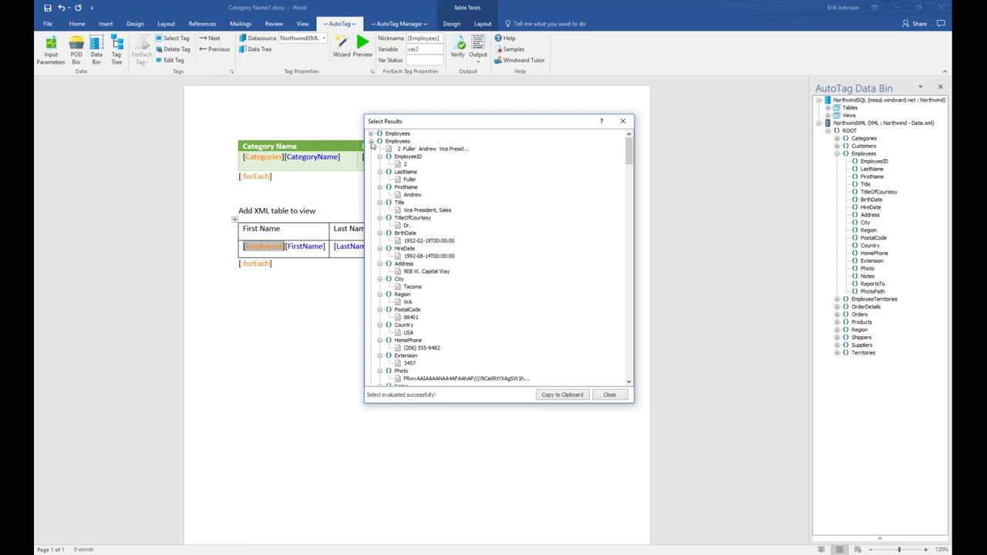
click(371, 142)
click(371, 150)
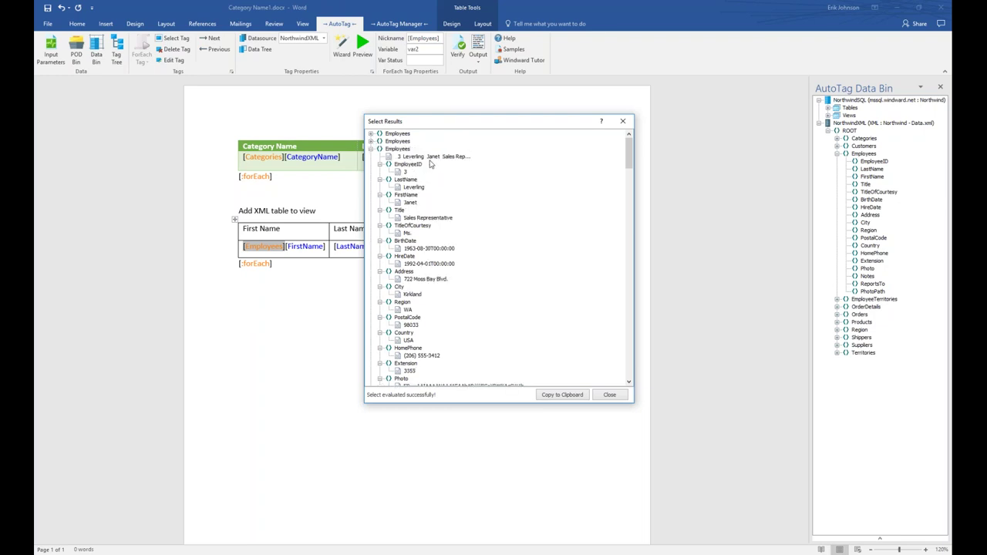
click(371, 150)
click(371, 157)
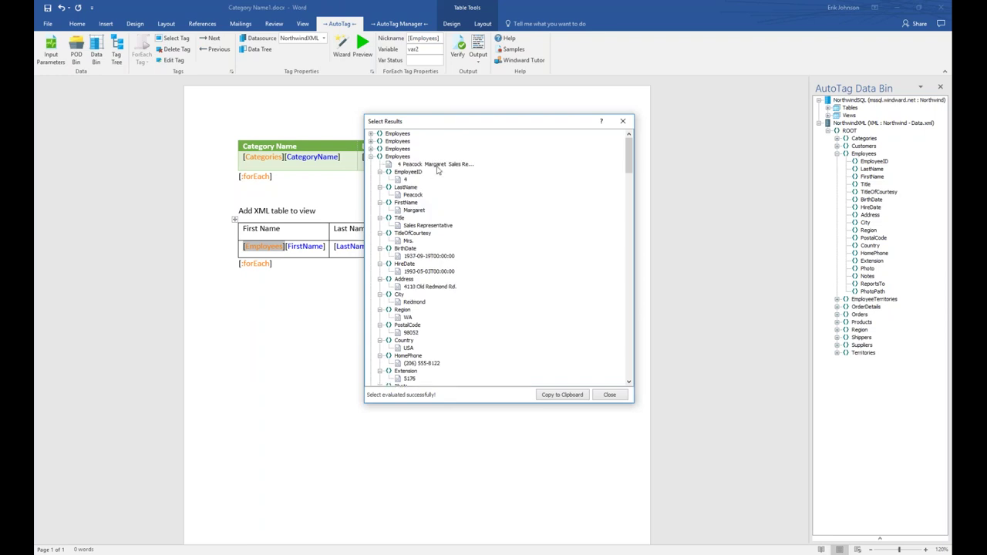
click(371, 157)
click(371, 166)
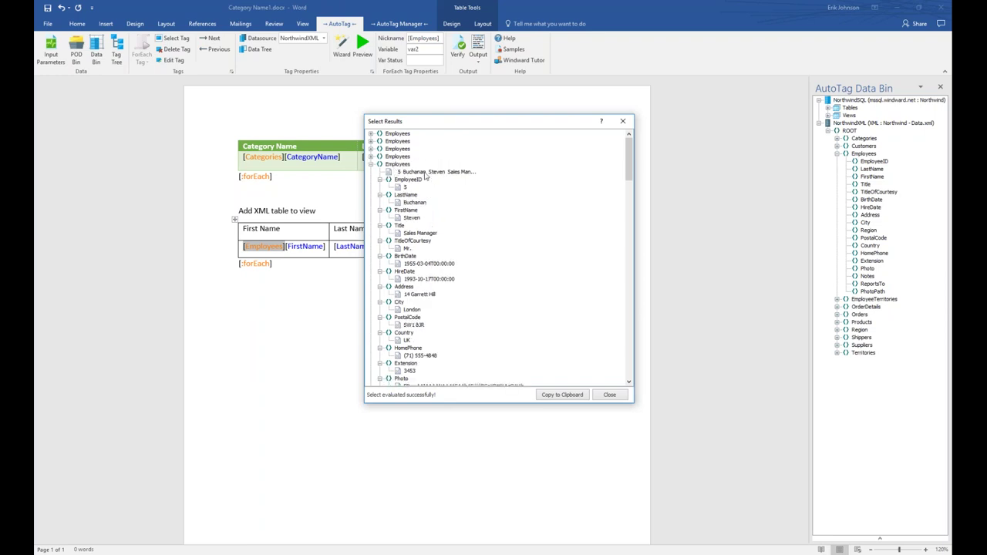
click(371, 165)
click(371, 173)
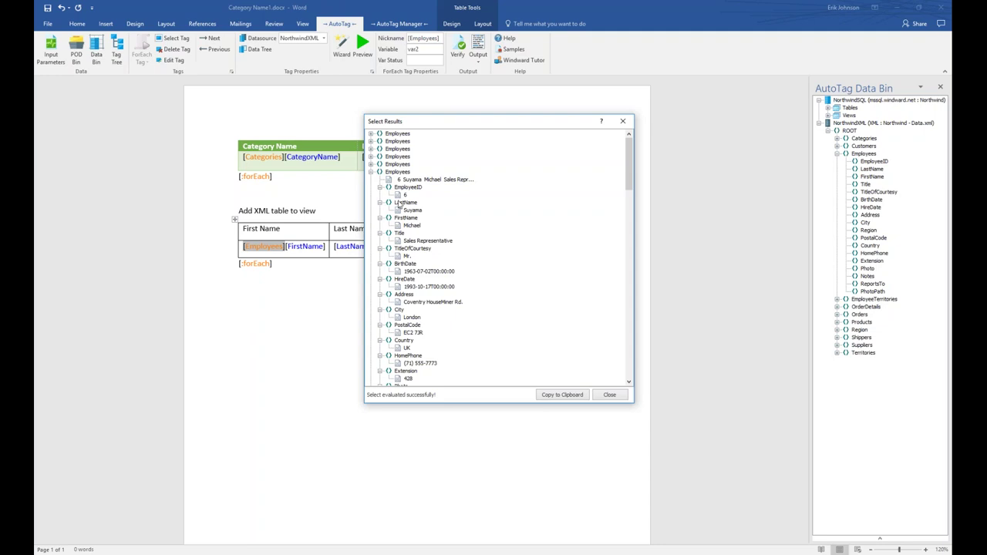
click(610, 396)
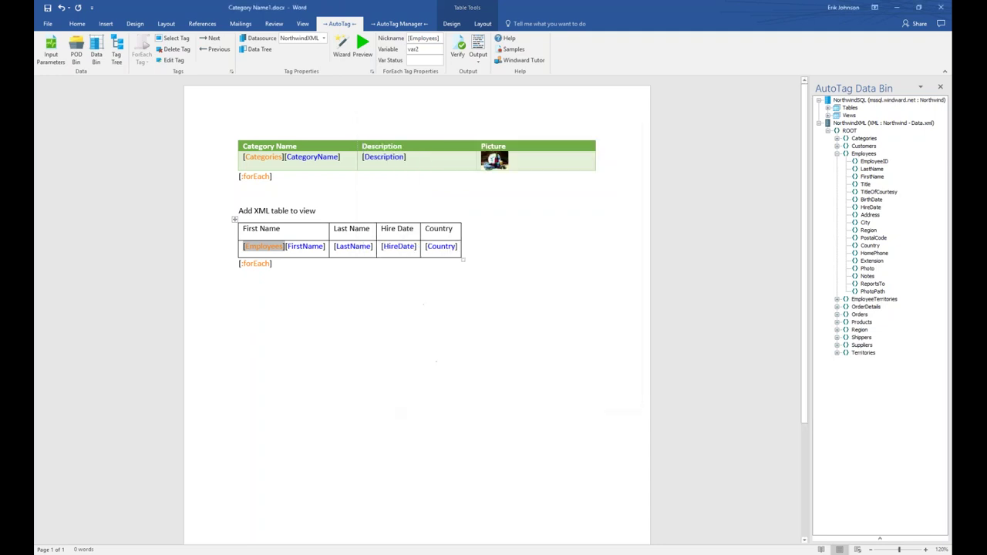
click(306, 246)
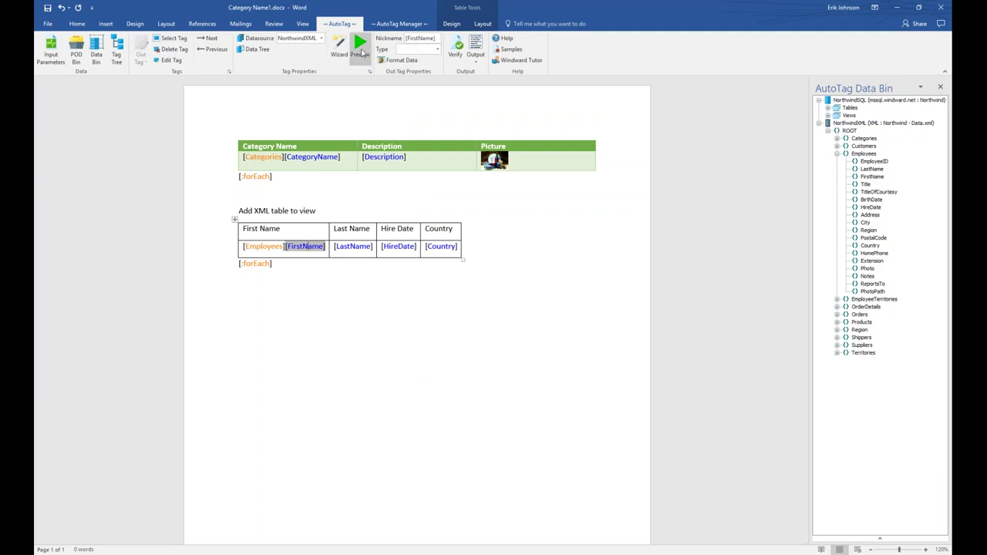
click(362, 52)
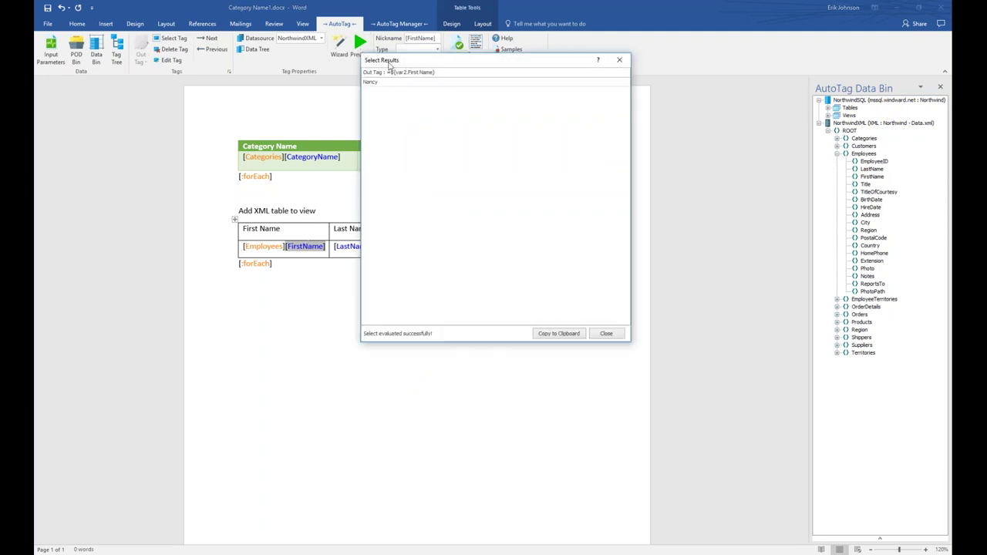
drag(401, 63, 332, 269)
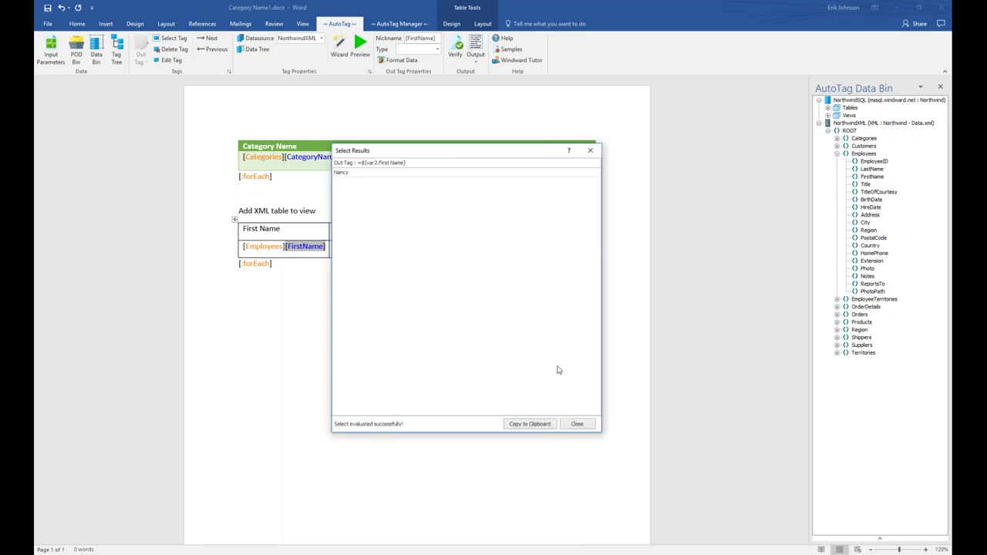
click(577, 424)
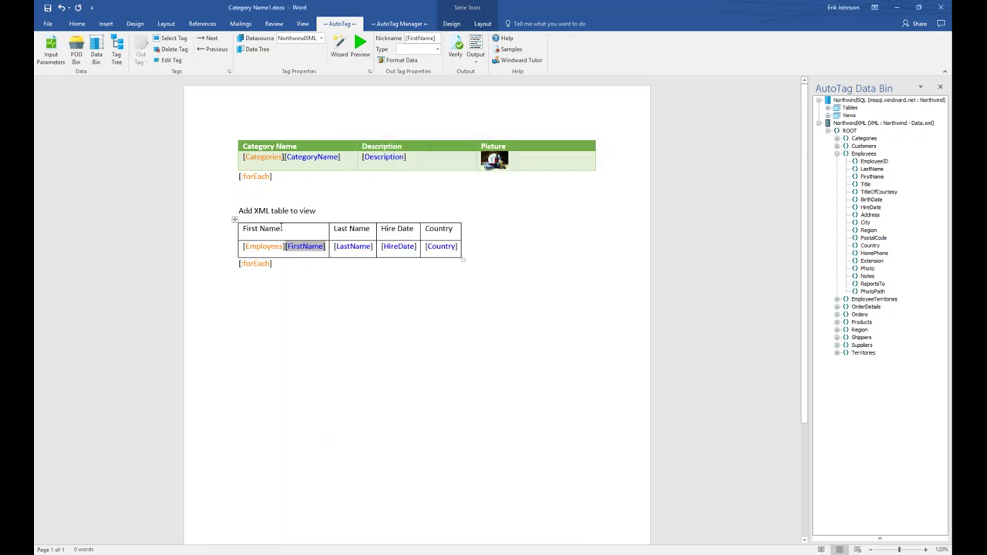
Step: Apply a blue List Table style to the Employees table
click(452, 24)
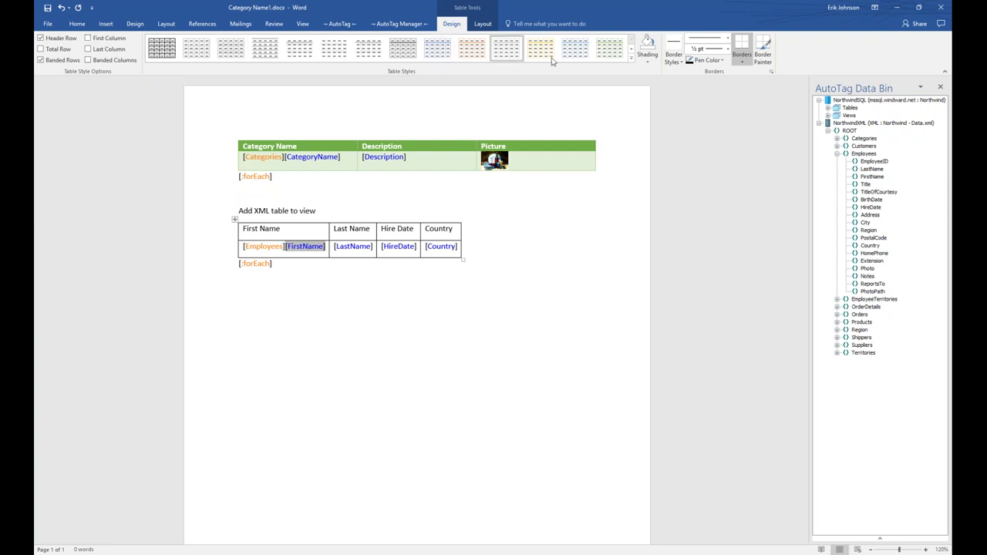
click(631, 58)
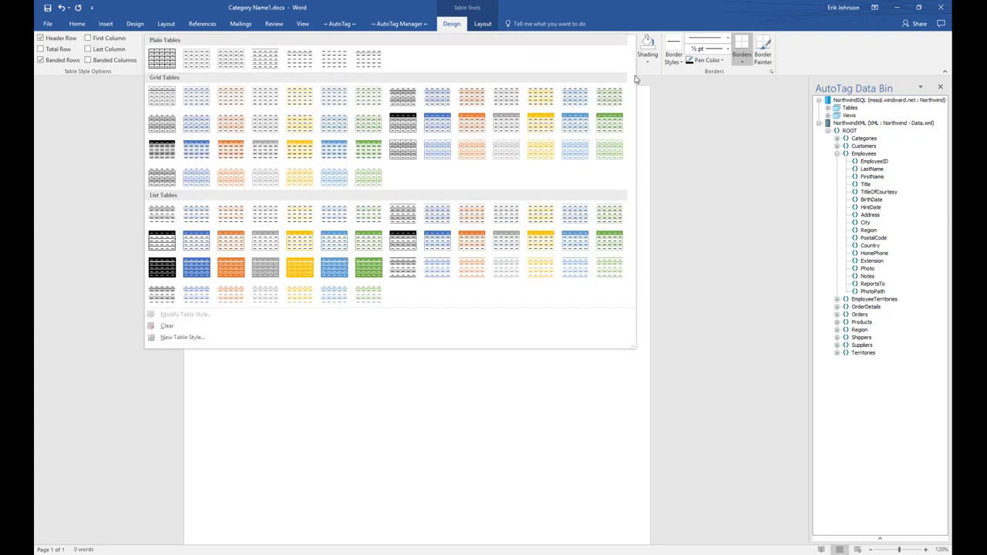
click(578, 240)
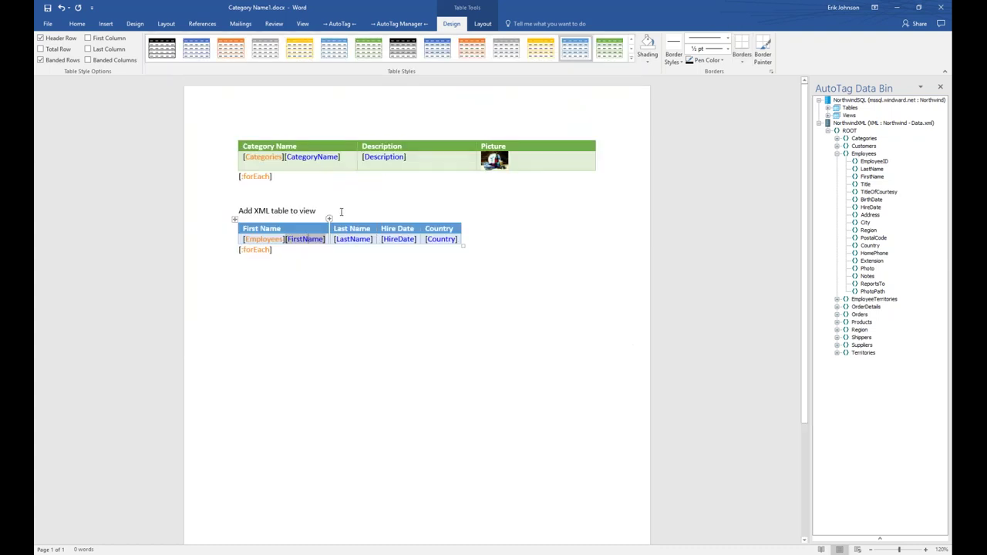
Step: Generate the report output, saving the template first, and hide the Data Bin
click(340, 24)
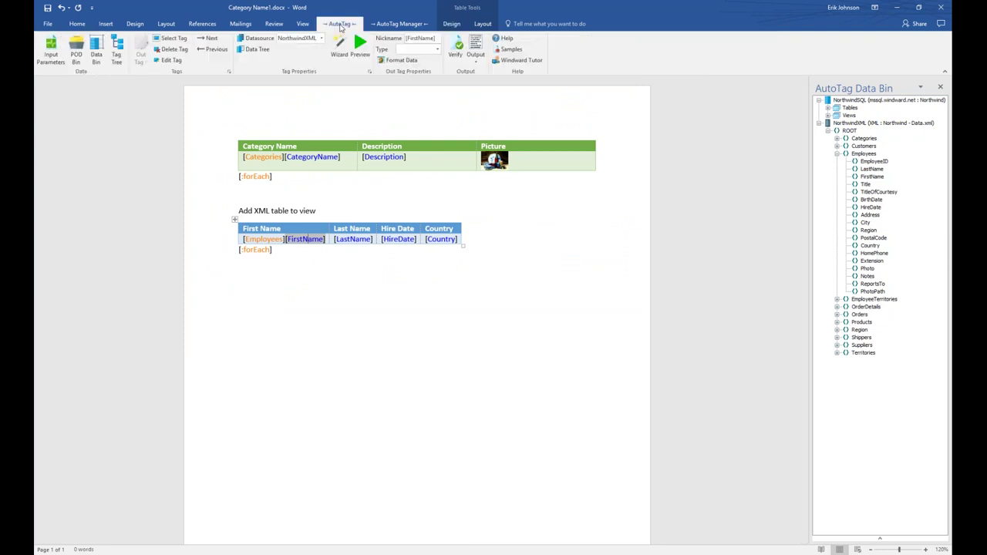
click(476, 47)
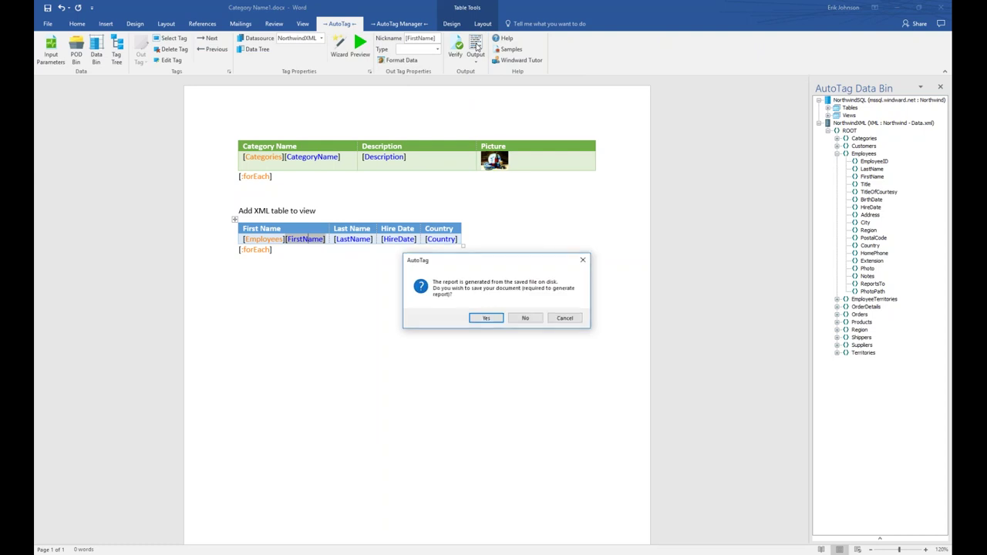
click(486, 319)
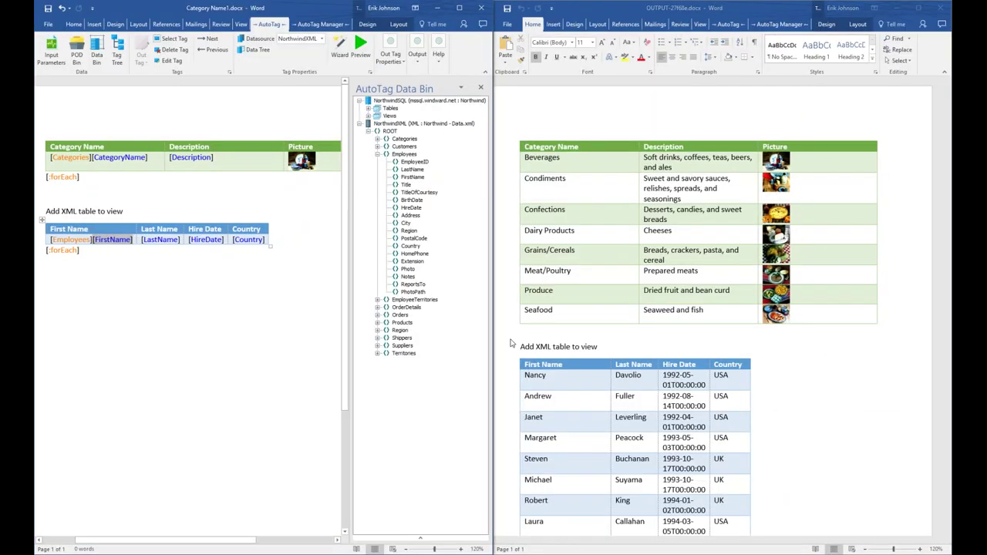
click(481, 89)
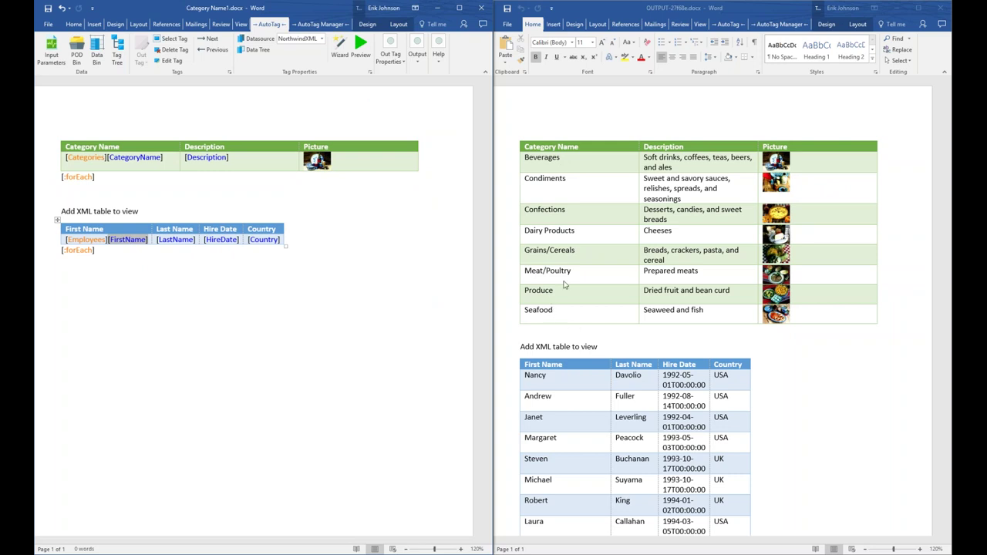
Step: Review the Hire Date values in the generated output, then close it and maximize the template
click(929, 239)
scroll(931, 235, down, 4)
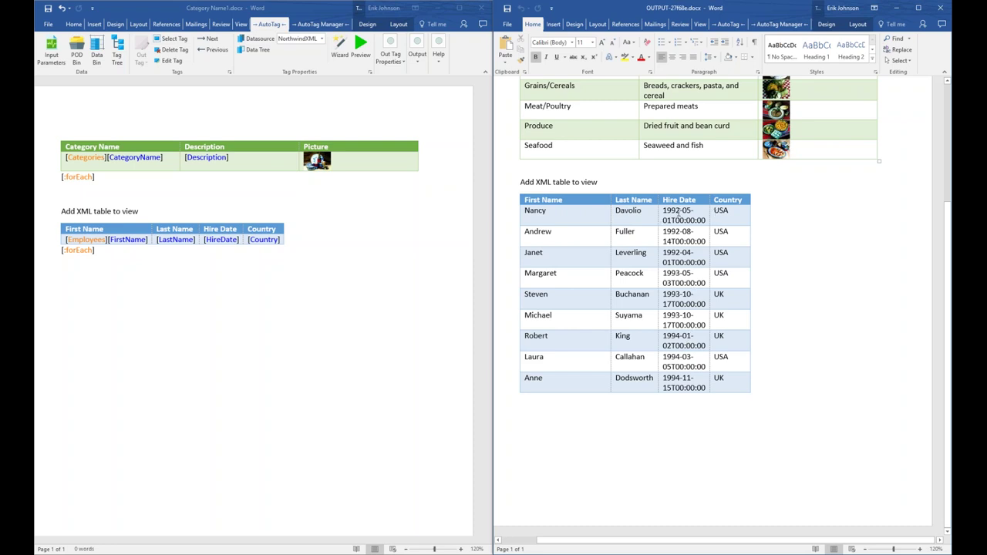
drag(679, 213, 683, 304)
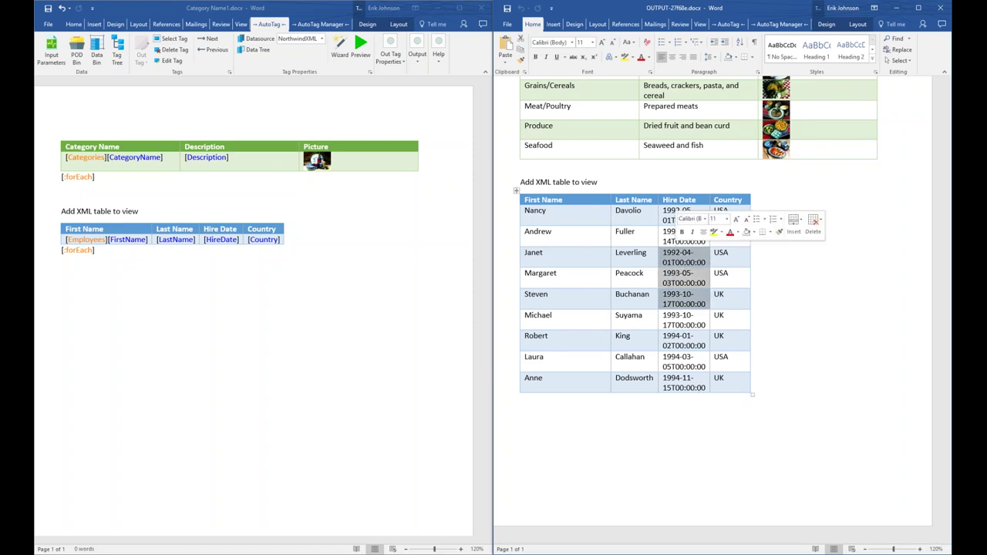
click(683, 305)
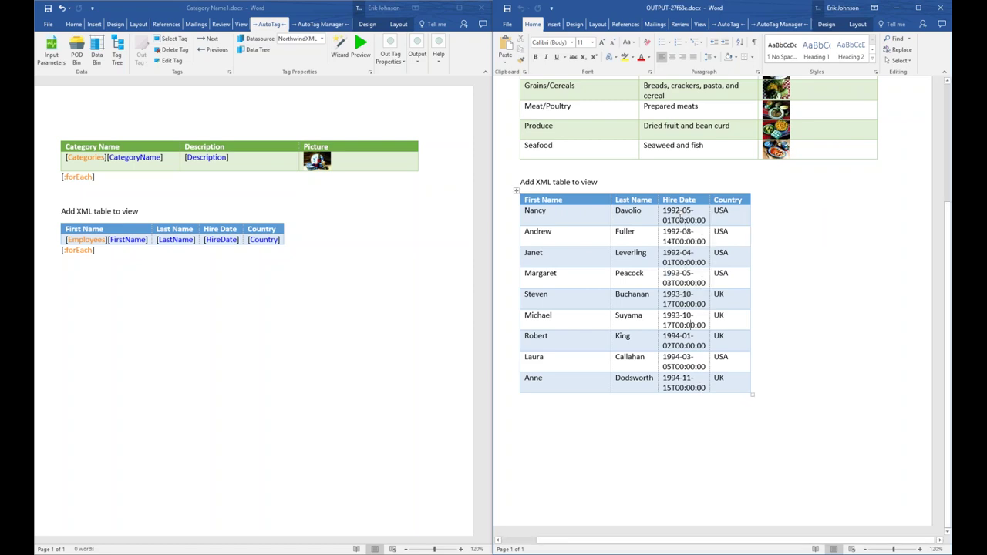
click(941, 8)
click(459, 8)
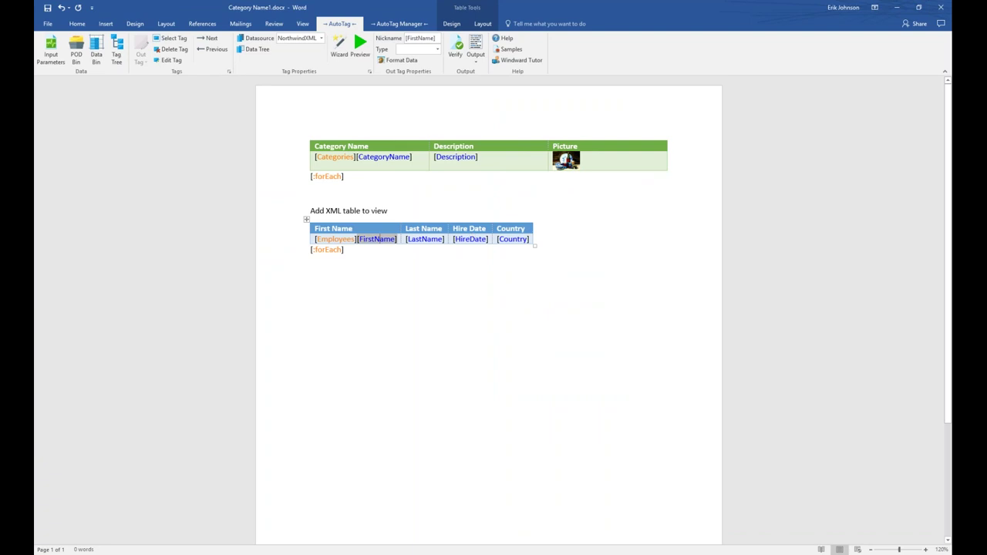
Step: Format the HireDate tag as a long date like 'March 14, 2001' and preview it as May 1, 1992
click(472, 238)
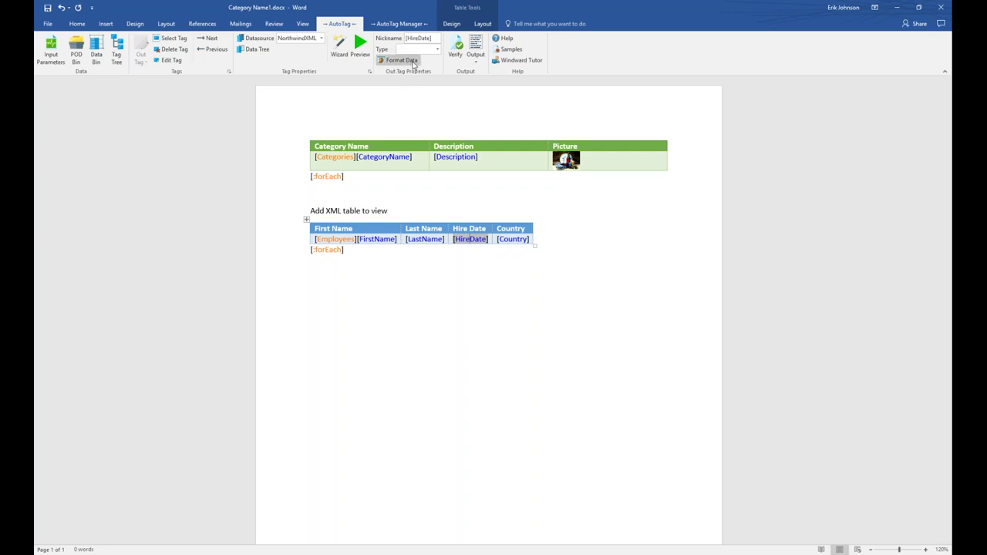
click(414, 61)
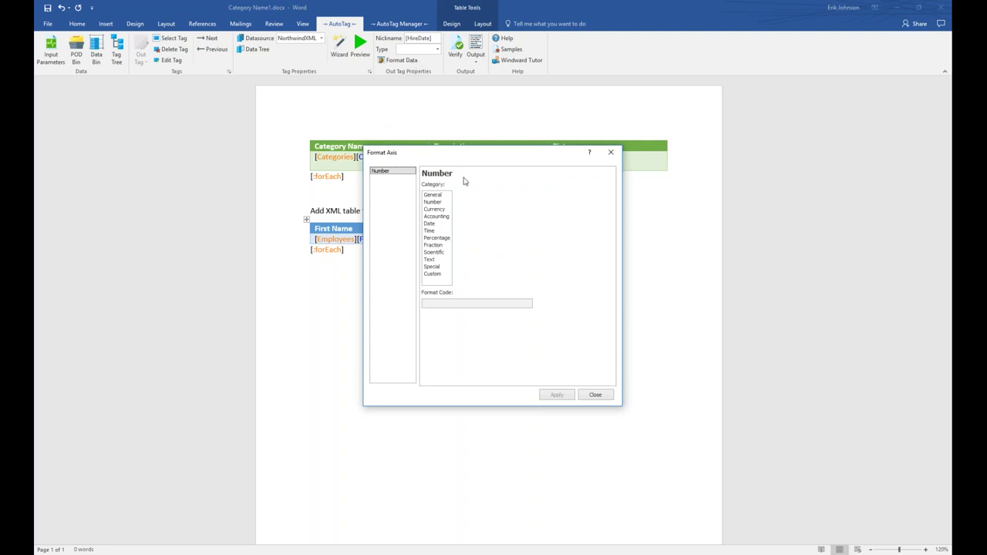
click(432, 224)
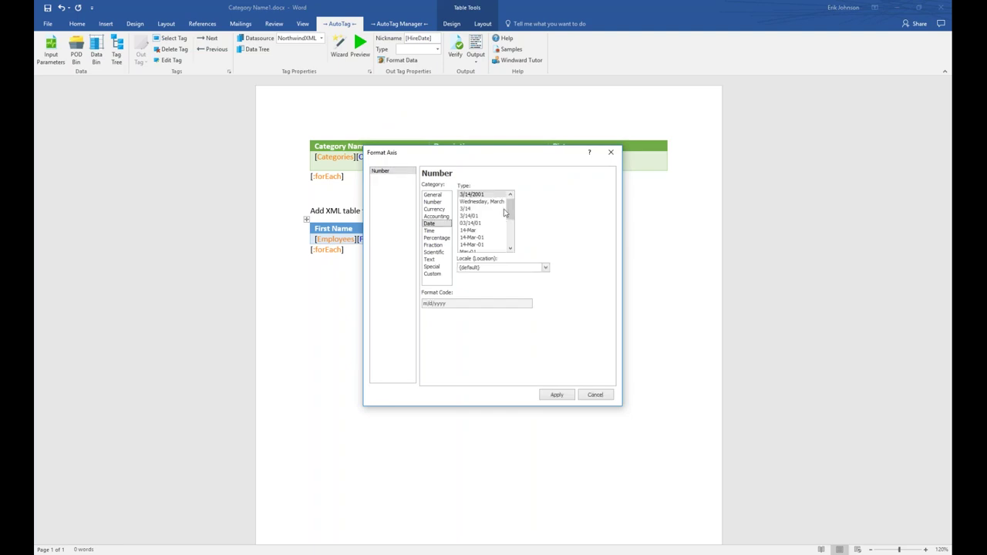
drag(511, 212, 511, 225)
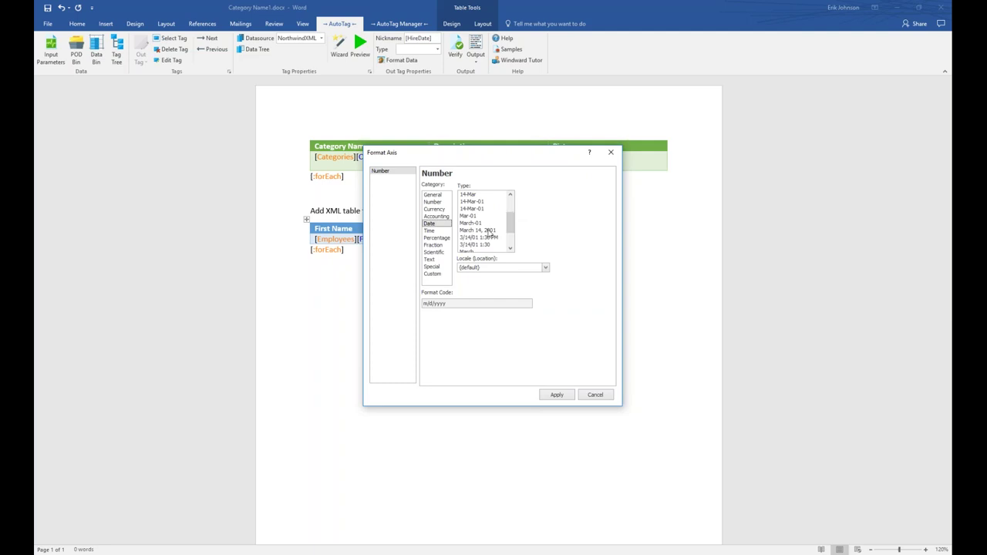
click(477, 232)
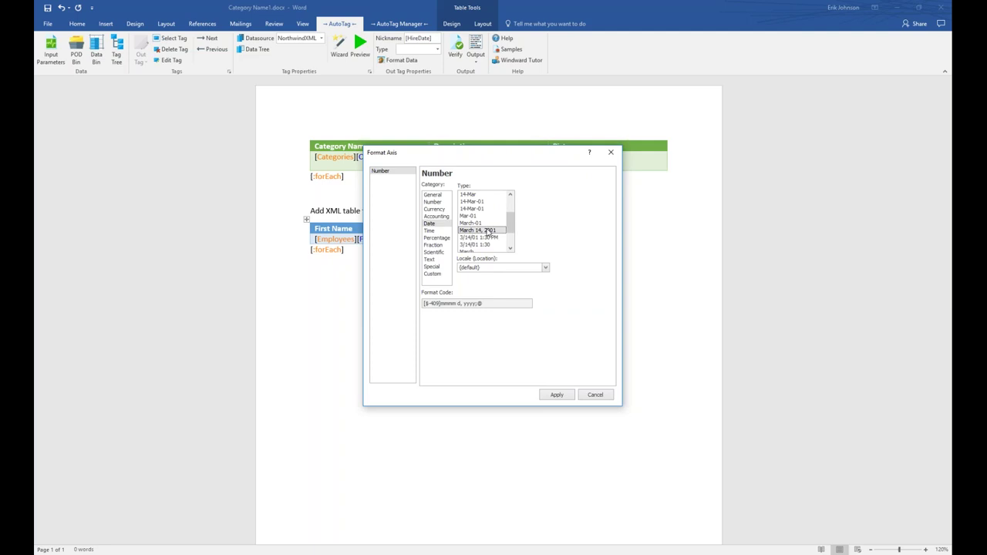
click(559, 395)
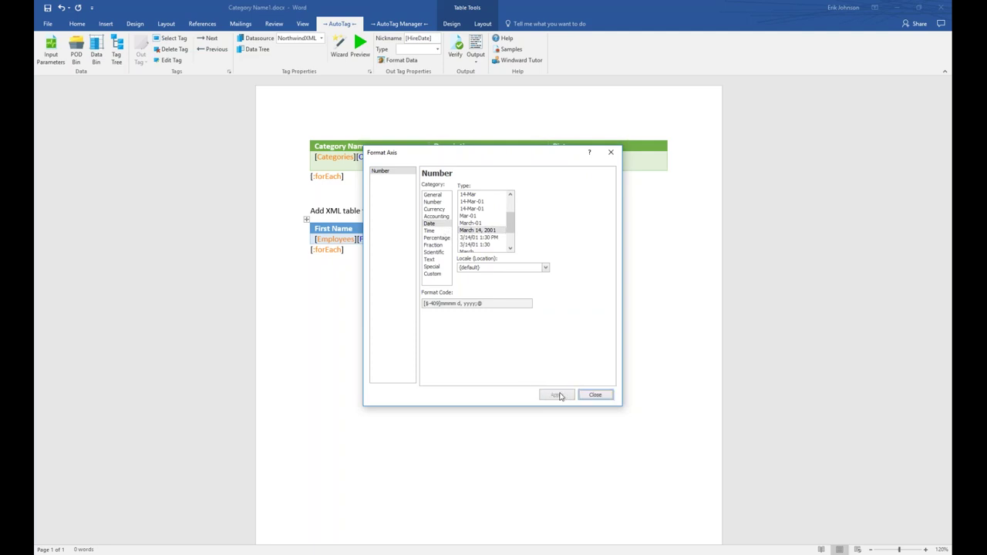
click(605, 395)
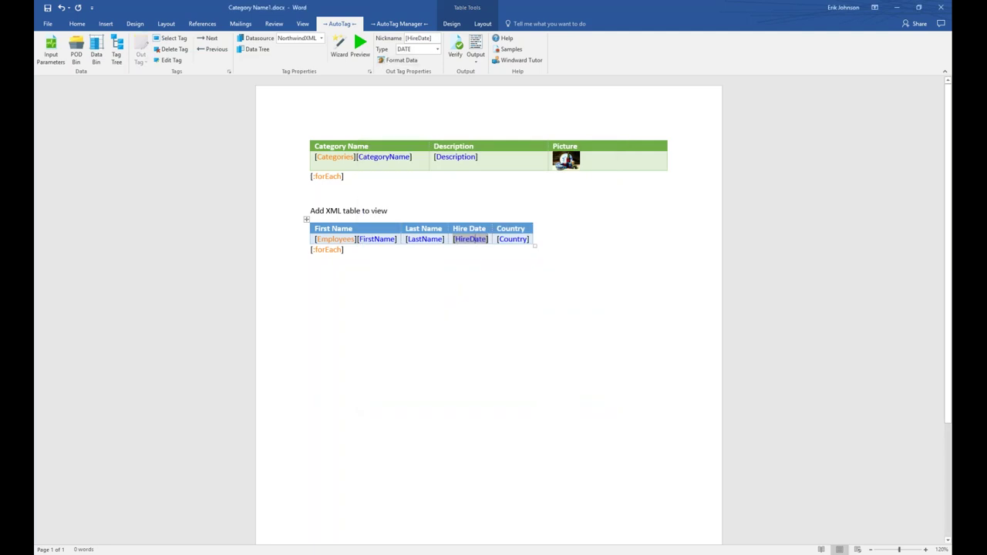
click(359, 46)
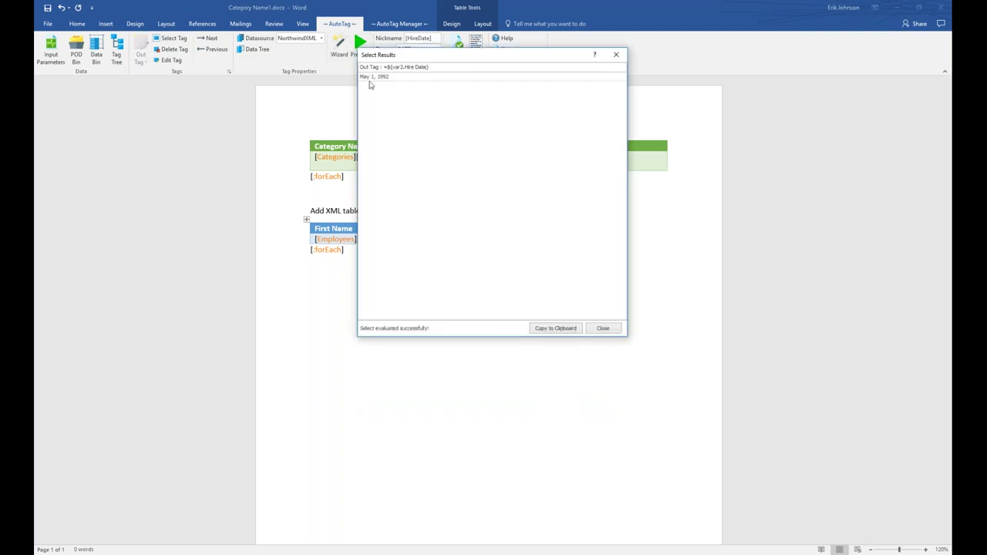
drag(457, 55, 489, 268)
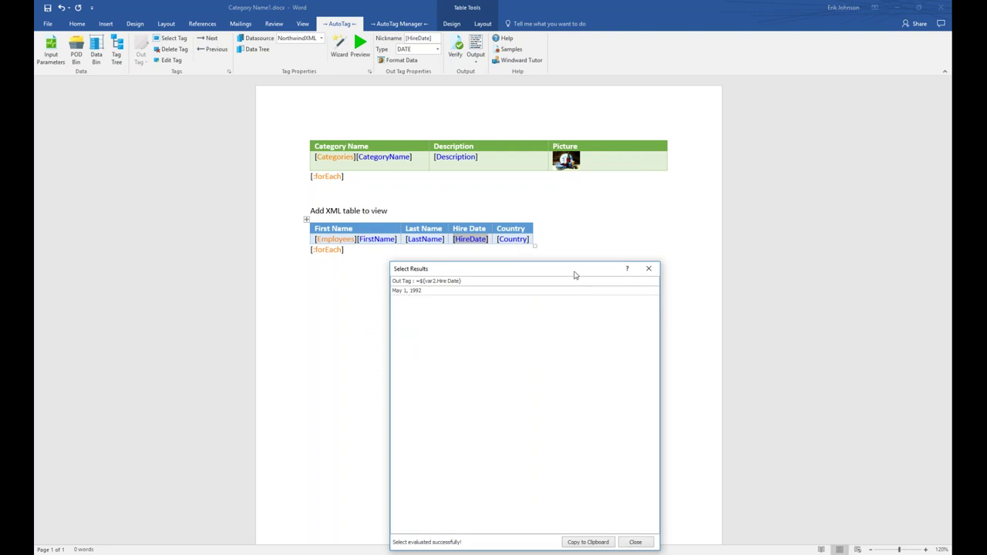
Step: Regenerate and save the report, check the long-form hire dates in the output, then close it
click(649, 268)
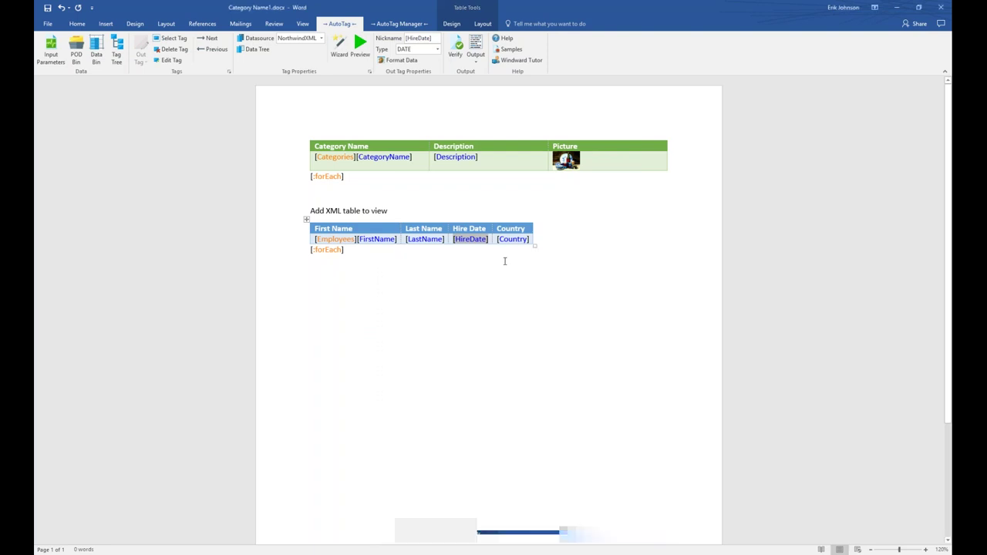
click(476, 45)
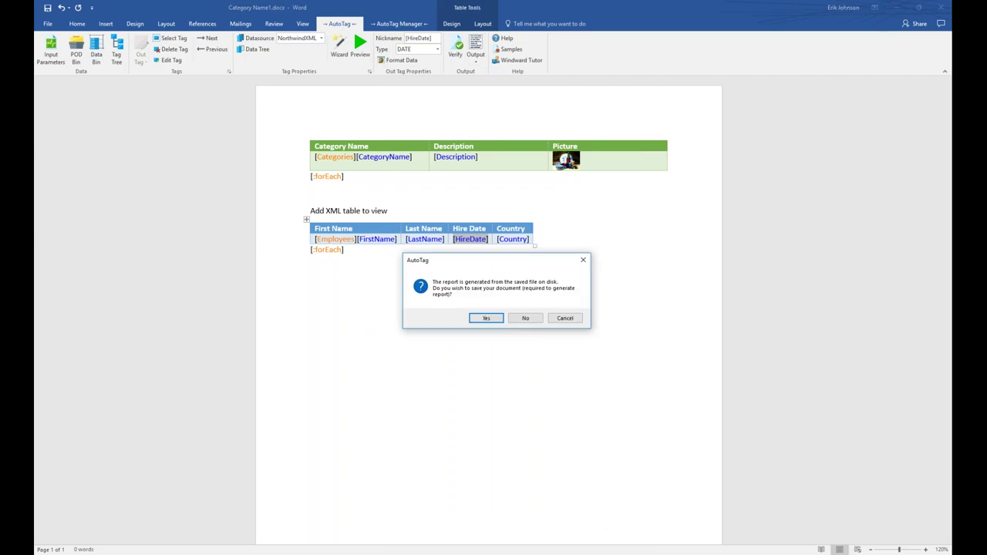
click(486, 318)
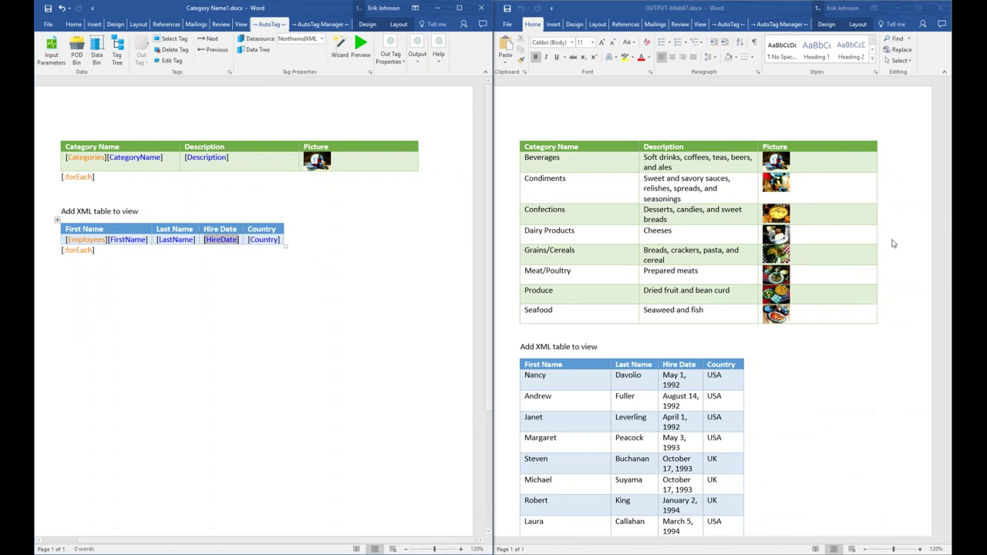
click(947, 221)
scroll(949, 209, down, 3)
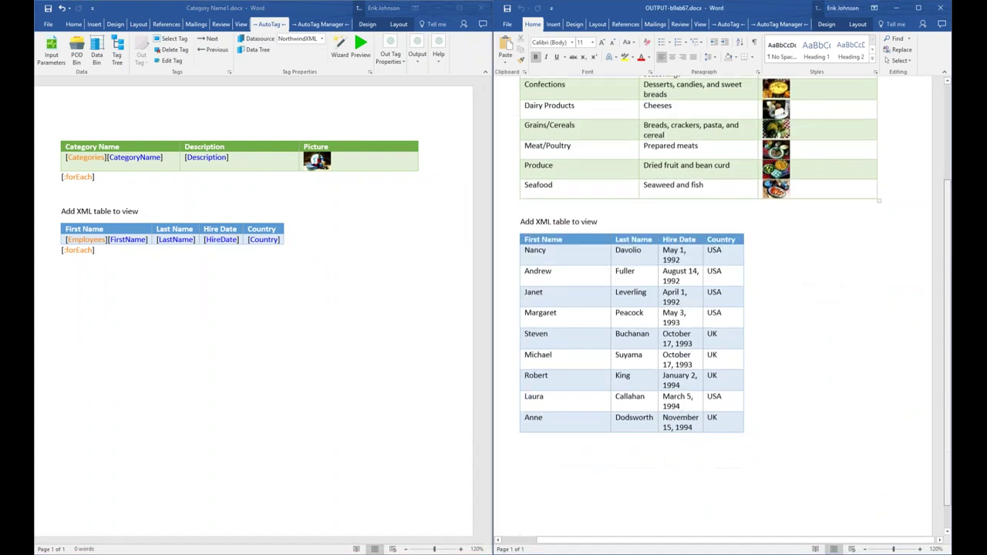
scroll(748, 230, down, 1)
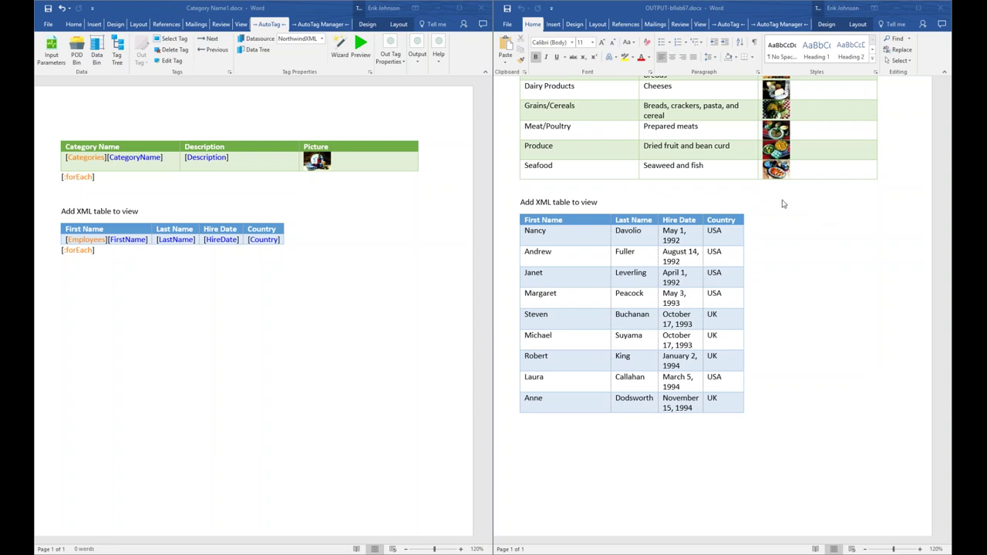
click(947, 8)
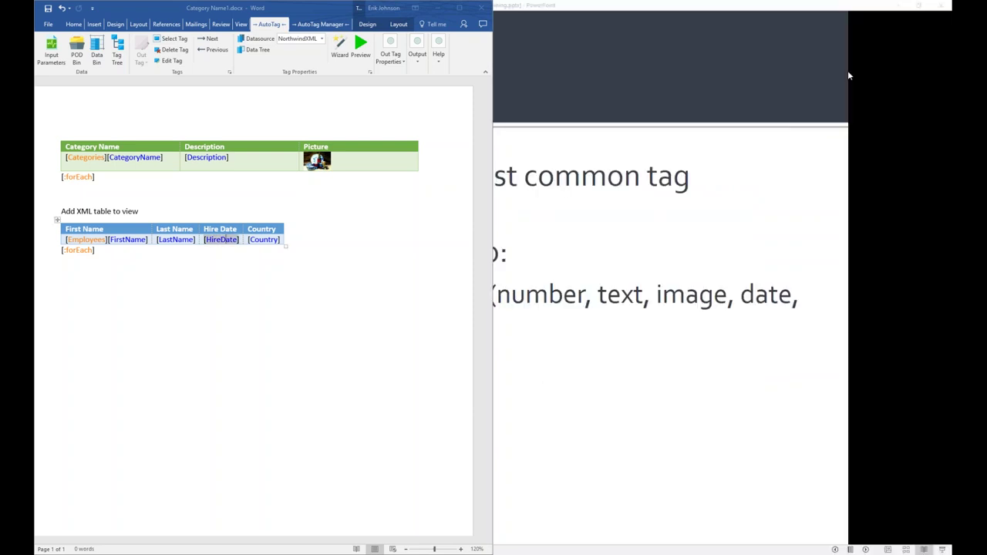
Step: Add a required input parameter named Category to the template
click(460, 9)
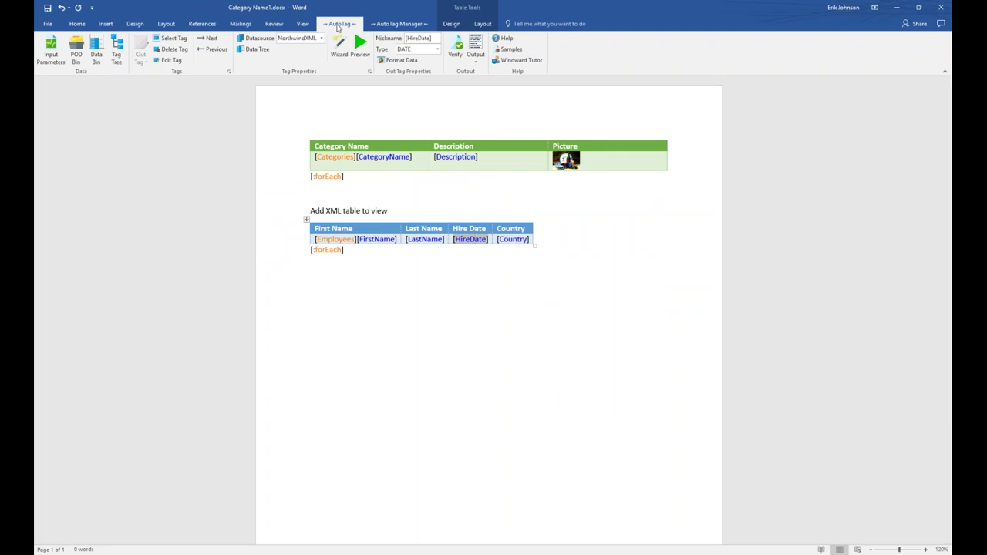
click(49, 43)
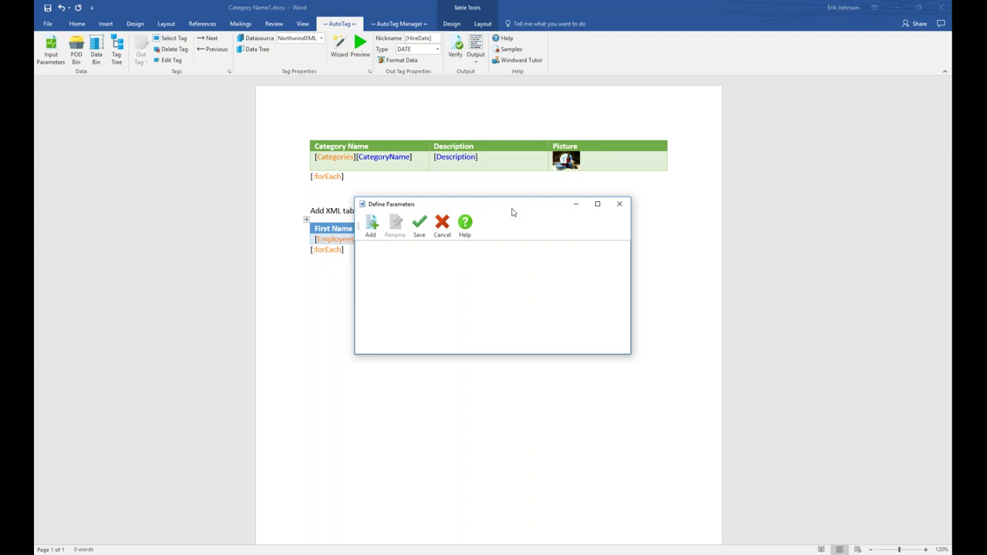
click(371, 225)
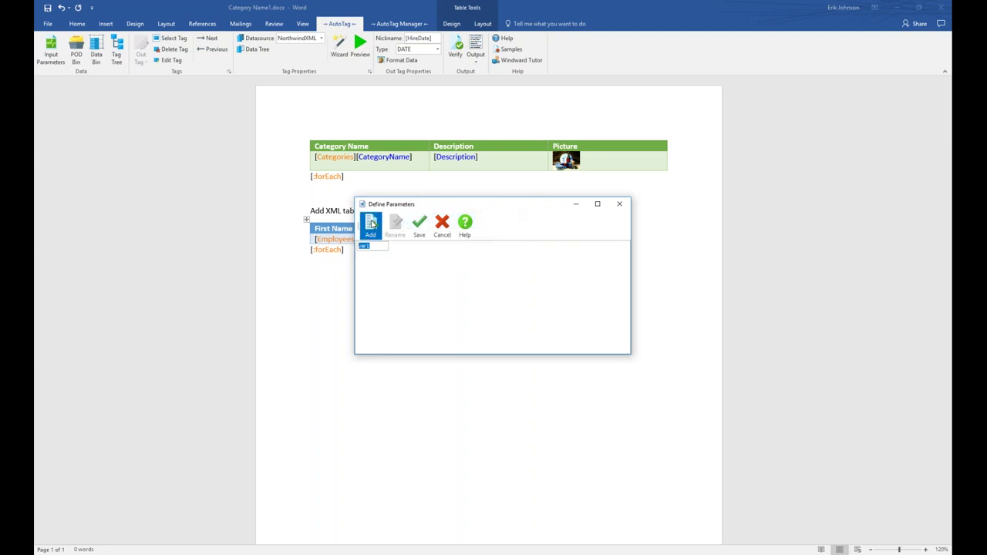
click(387, 271)
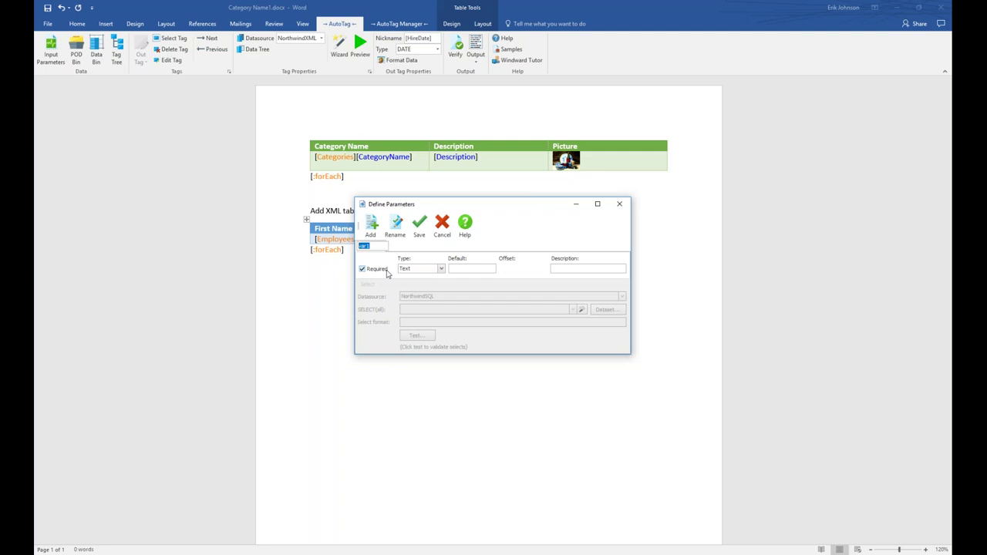
text(Category)
key(Return)
Step: Give the Category parameter default value Beverages and type Text, and save it
click(477, 270)
text(Bevag)
key(BackSpace)
key(BackSpace)
text(ages)
click(442, 268)
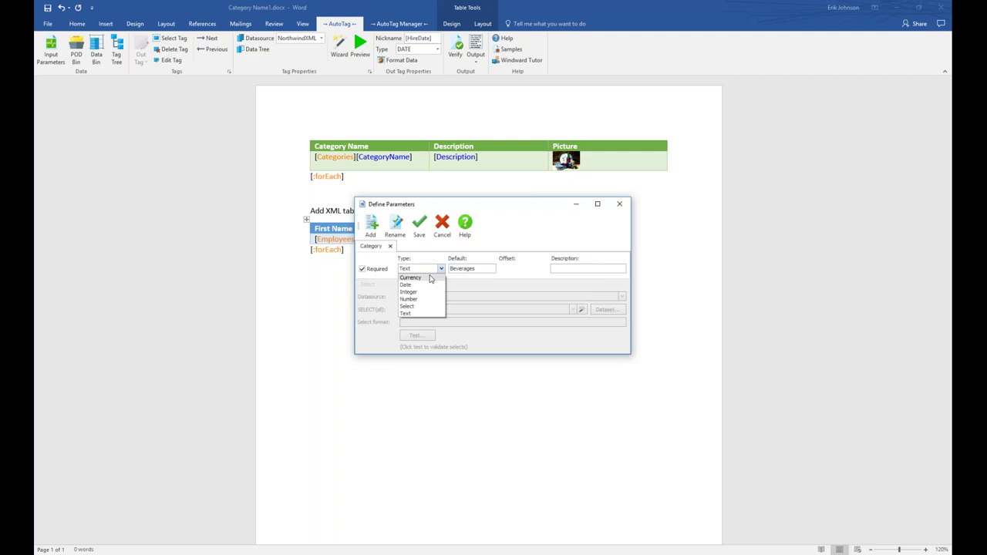
click(418, 314)
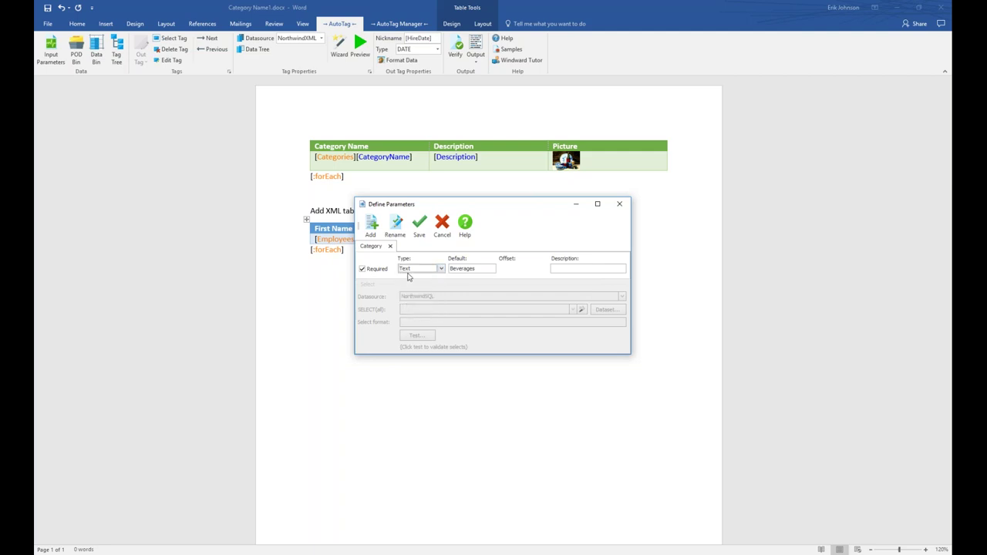
click(421, 225)
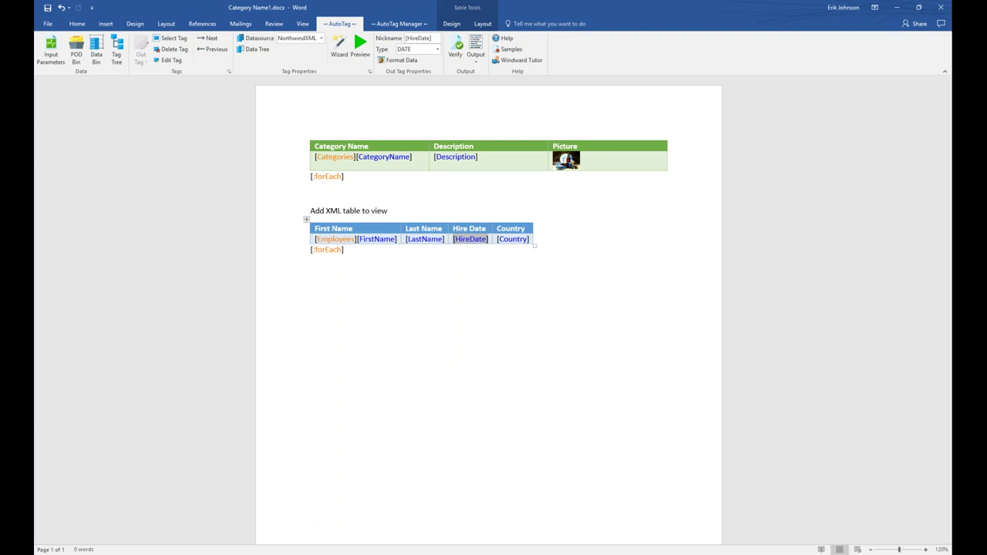
Step: Open the SQL wizard for the Categories loop tag and expand the database Tables list
click(341, 158)
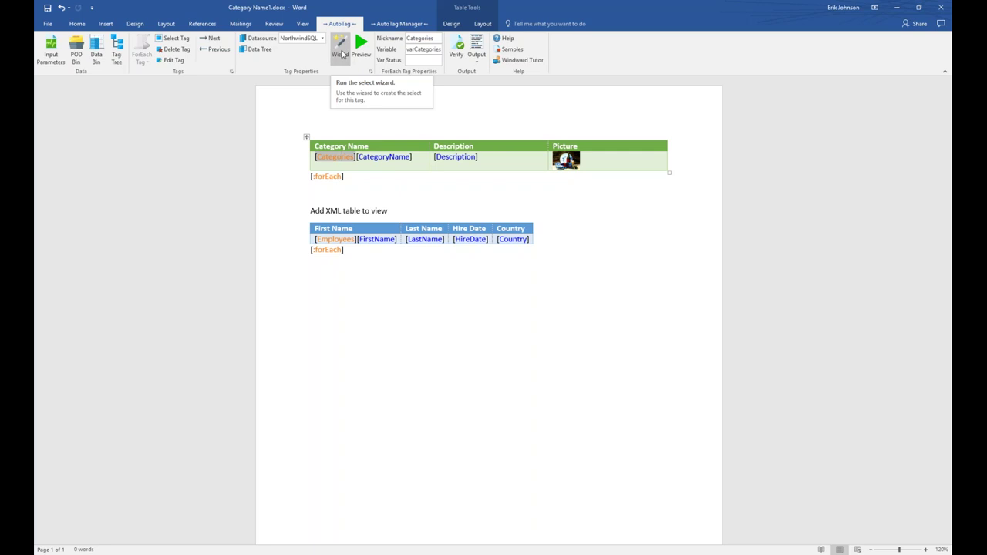
click(342, 51)
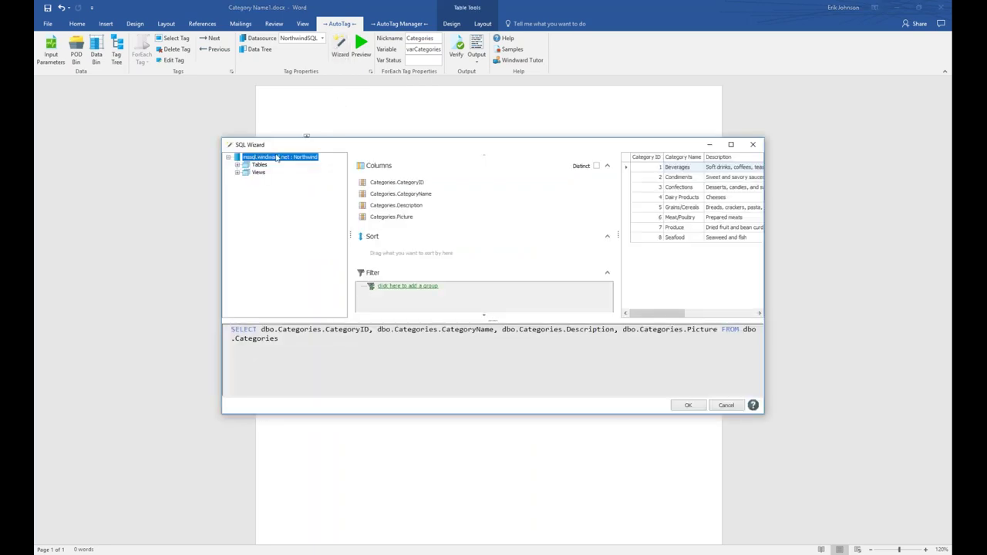
click(237, 166)
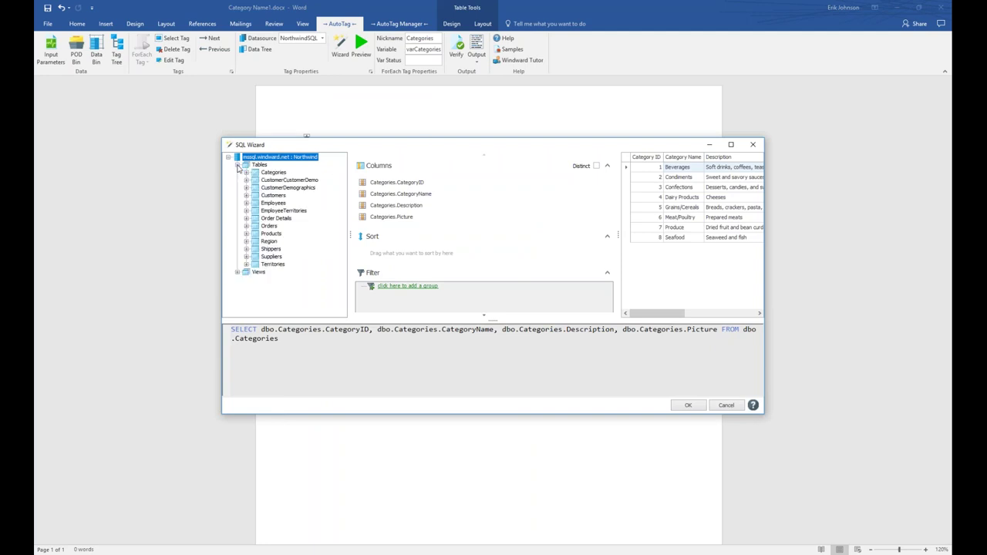
click(237, 273)
click(238, 188)
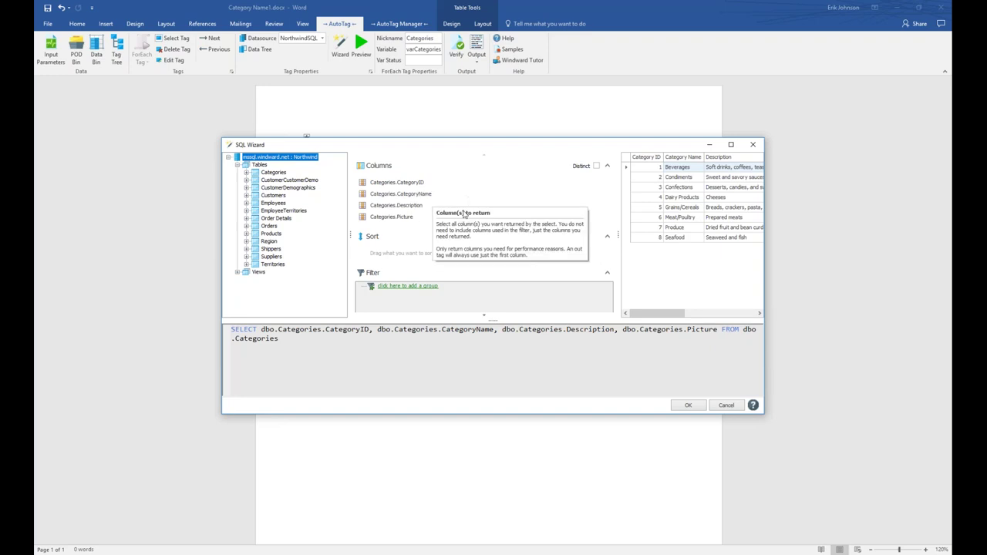
Step: Expand the Categories table and drag its CategoryName field toward the Filter area
mouse_move(388, 257)
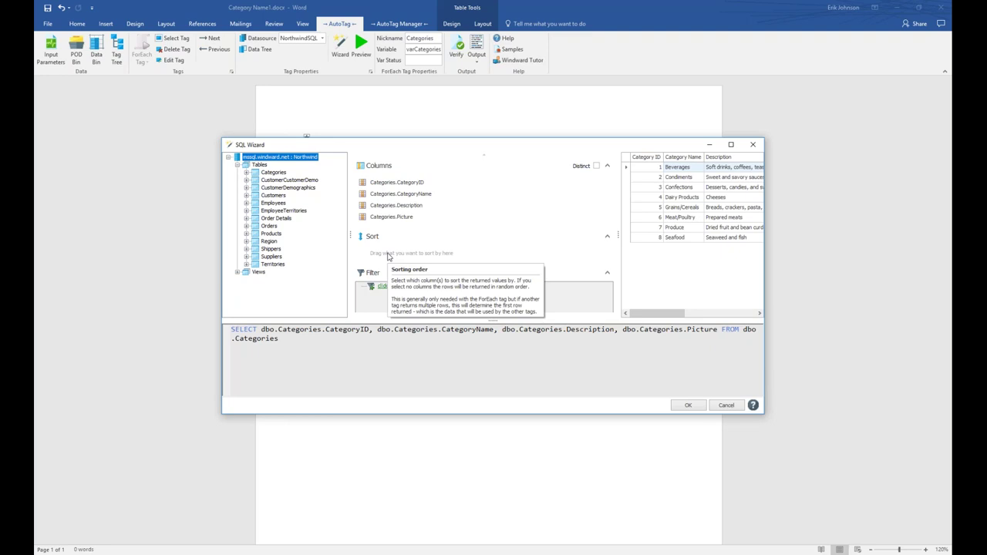
click(247, 176)
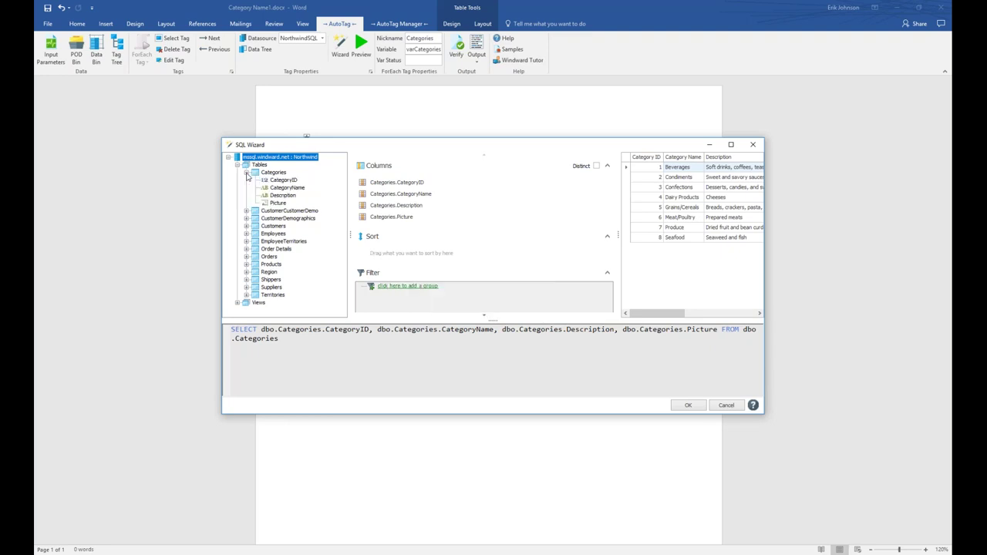
click(283, 189)
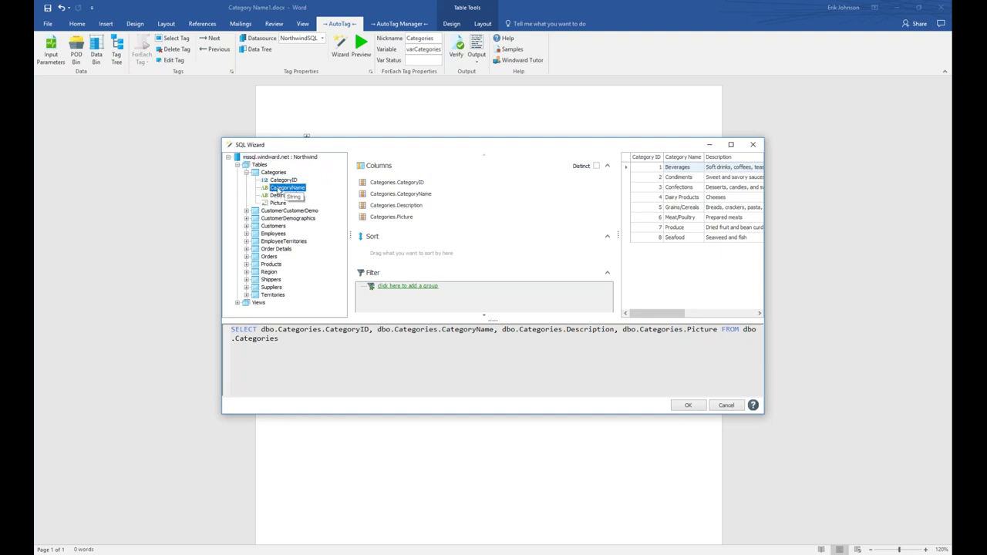
drag(279, 189, 375, 248)
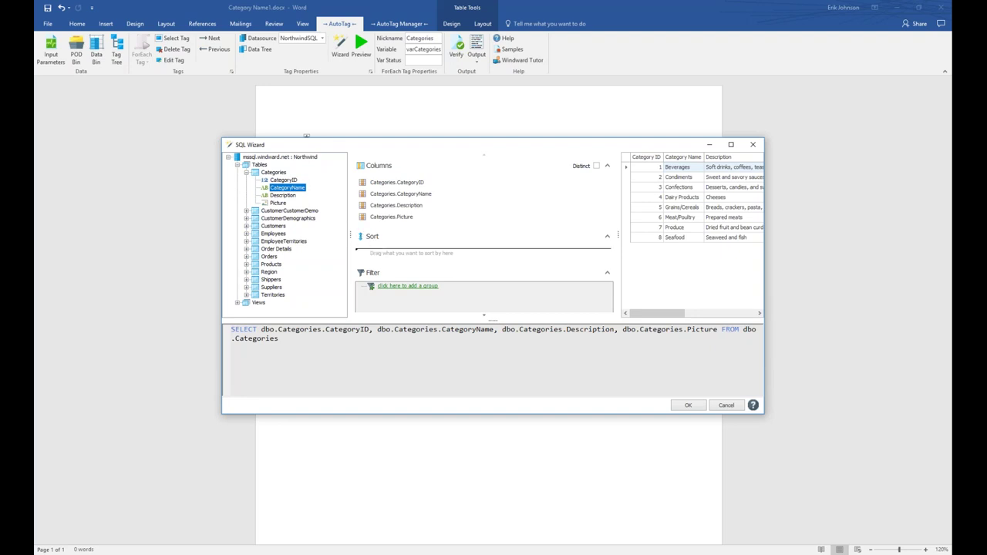